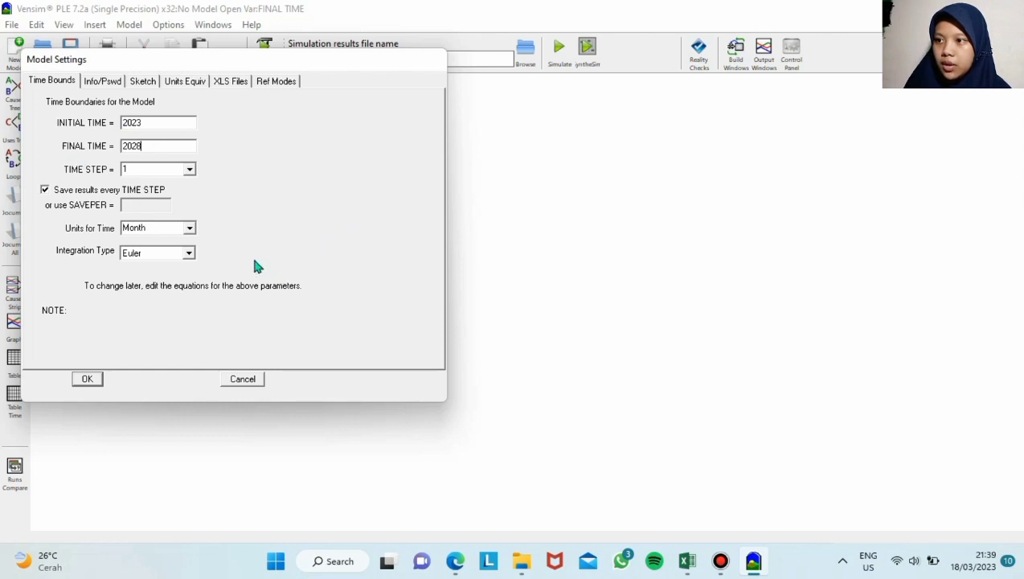
# - Set the model's units for time to Year and accept the model settings
pyautogui.click(185, 231)
pyautogui.scroll(2, 157, 253)
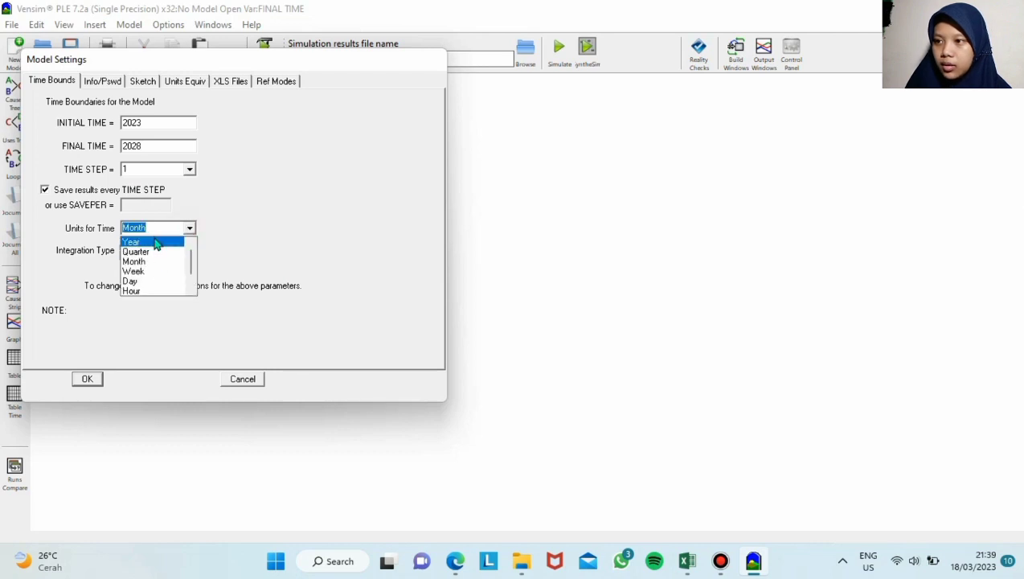
pyautogui.click(153, 241)
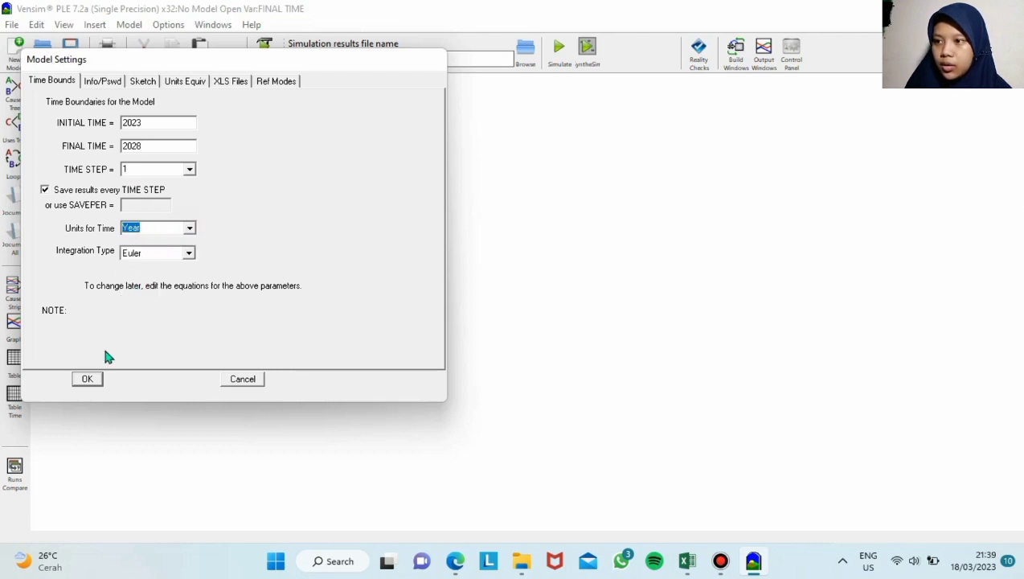
pyautogui.click(88, 380)
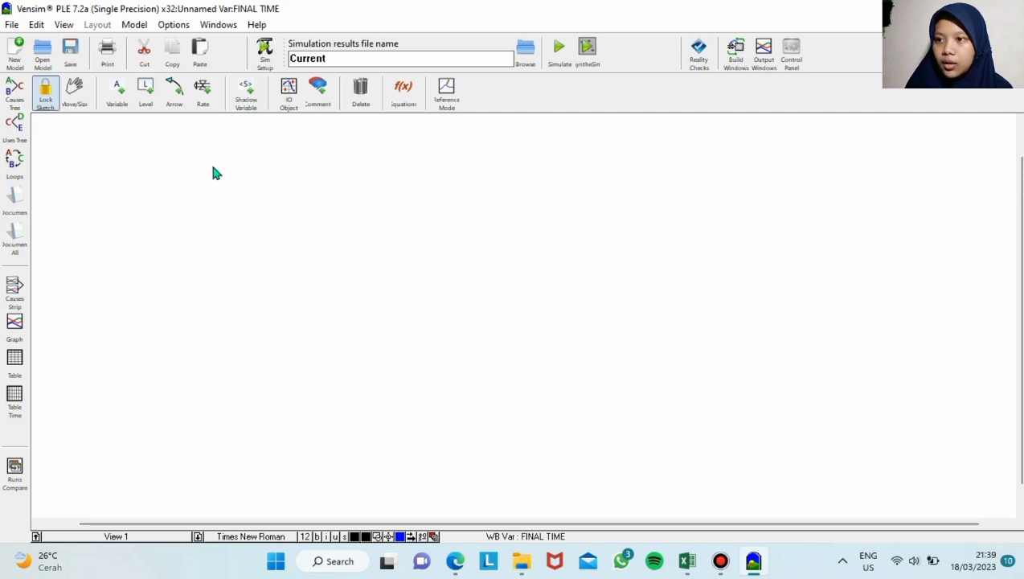
# - Add a variable named "Ketersediaan Bahan Baku Sepatu" near the middle of the sketch
pyautogui.click(117, 91)
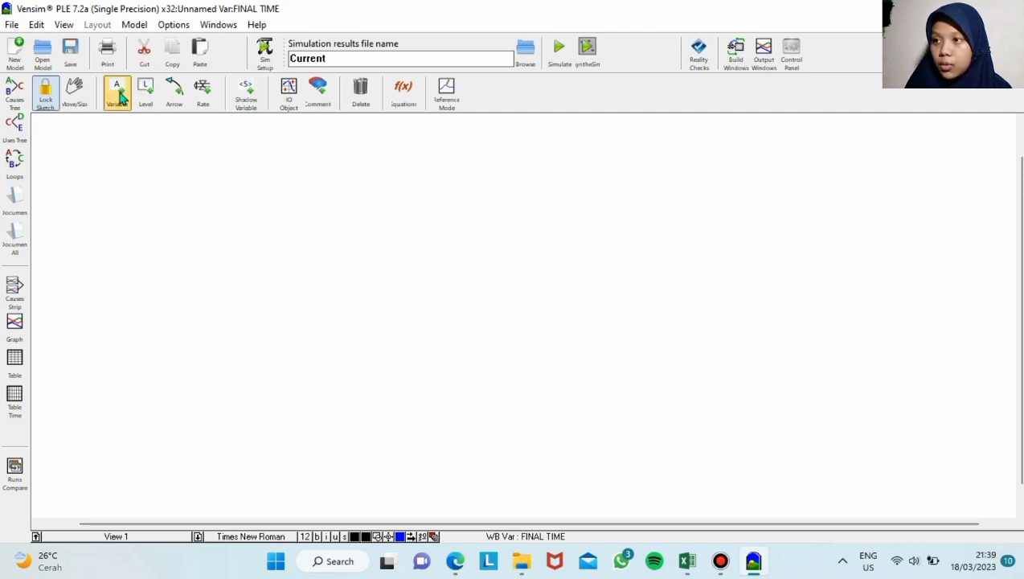
pyautogui.click(477, 303)
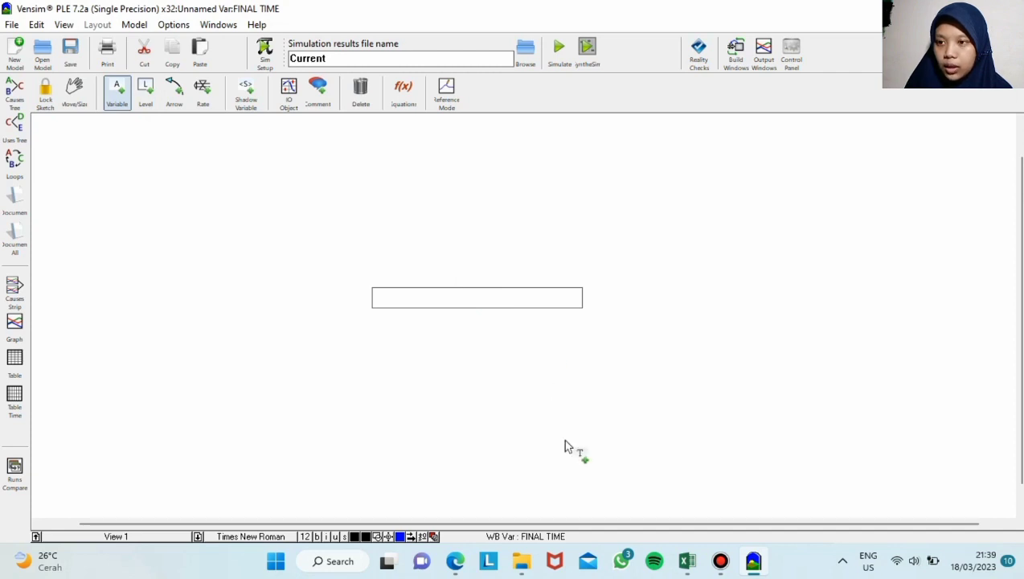
pyautogui.press('capslock')
pyautogui.write('K')
pyautogui.press('capslock')
pyautogui.write('et')
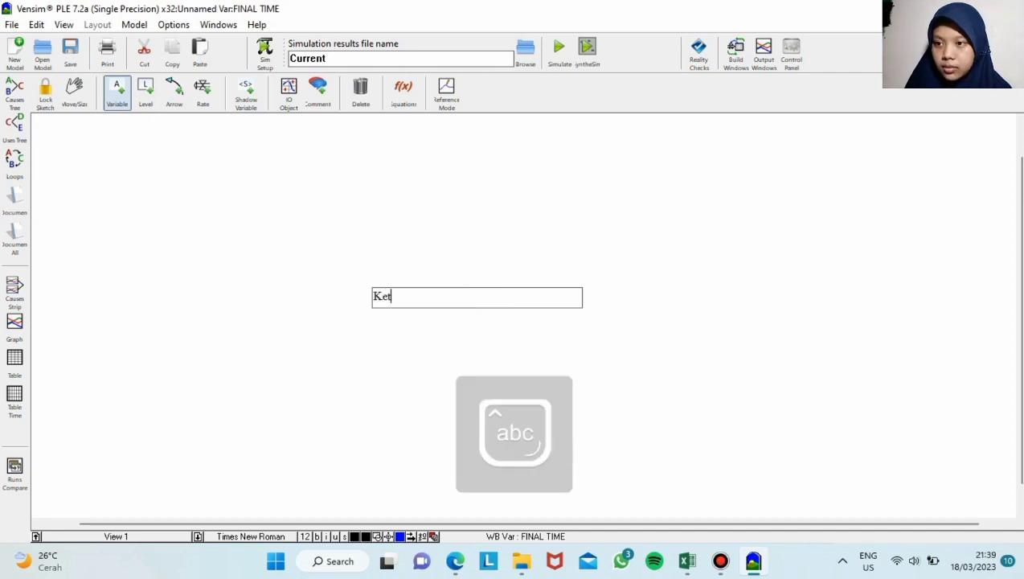
pyautogui.write('ersediaan')
pyautogui.press('capslock')
pyautogui.write('B')
pyautogui.press('capslock')
pyautogui.write('ahan')
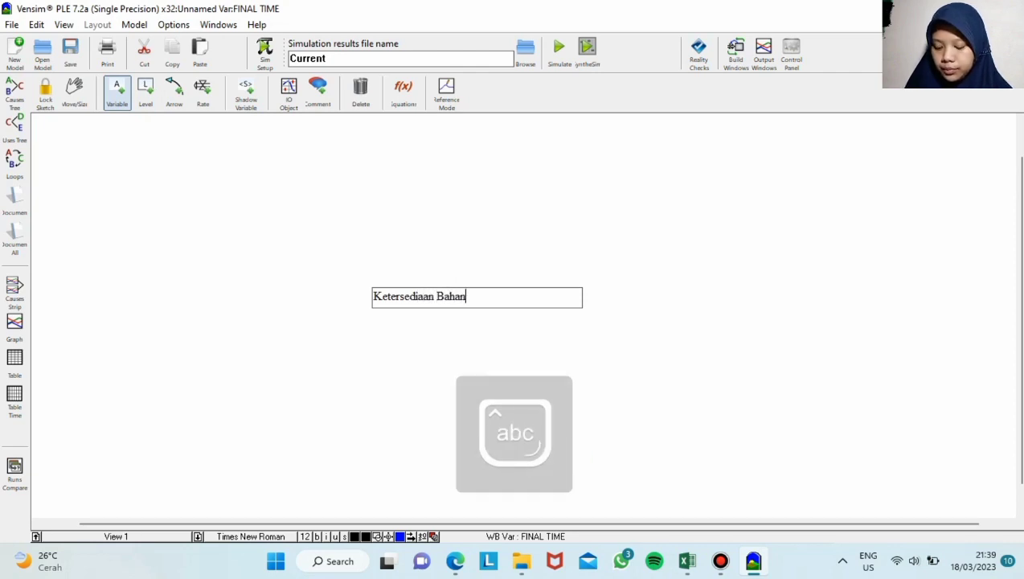
pyautogui.press('capslock')
pyautogui.write('B')
pyautogui.press('capslock')
pyautogui.write('aku')
pyautogui.press('capslock')
pyautogui.write('S')
pyautogui.press('capslock')
pyautogui.write('epatu')
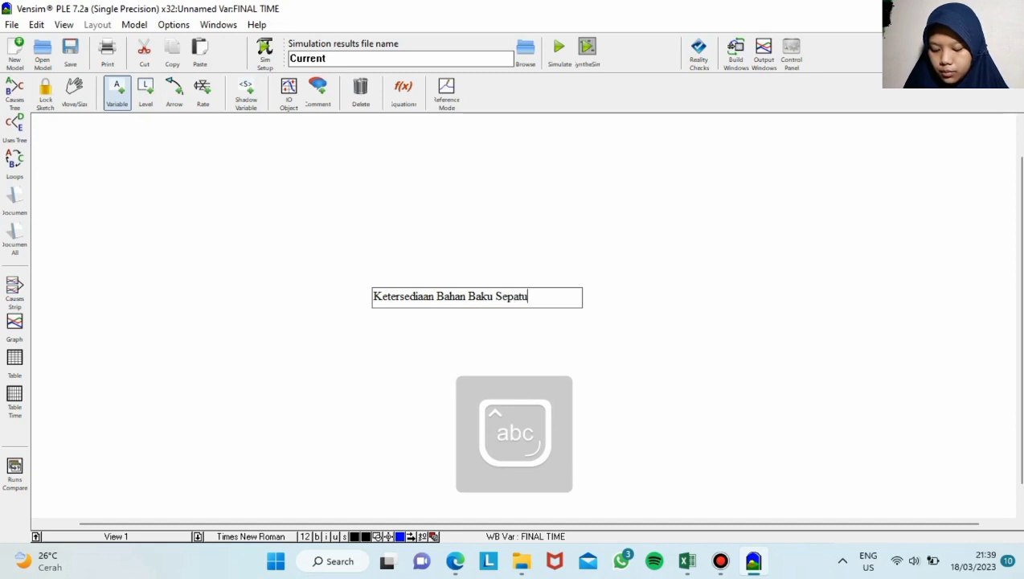
pyautogui.press('Return')
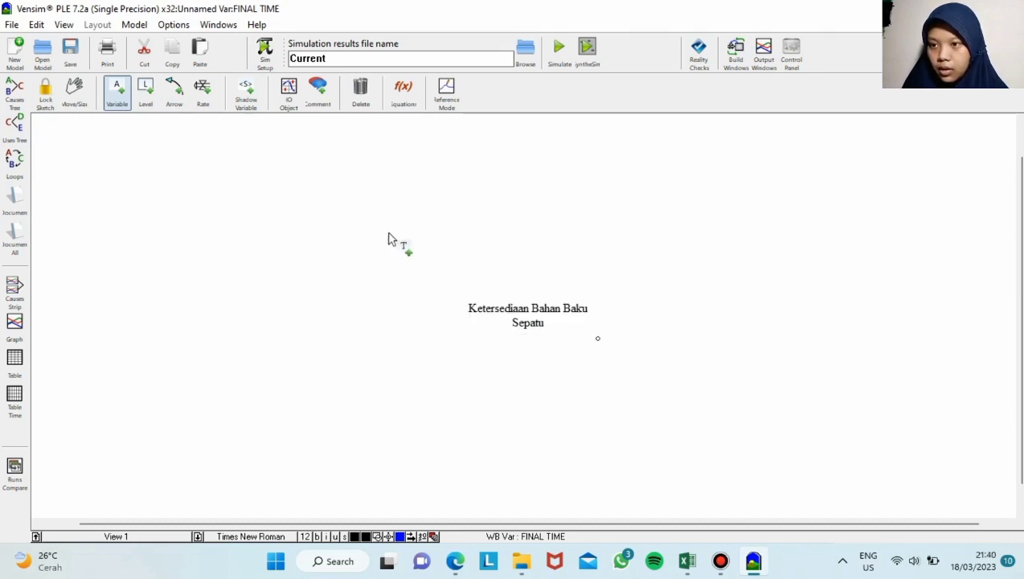
# - Add a variable named "Hasil Produksi Kulit" above and to the left of Ketersediaan Bahan Baku Sepatu
pyautogui.click(362, 220)
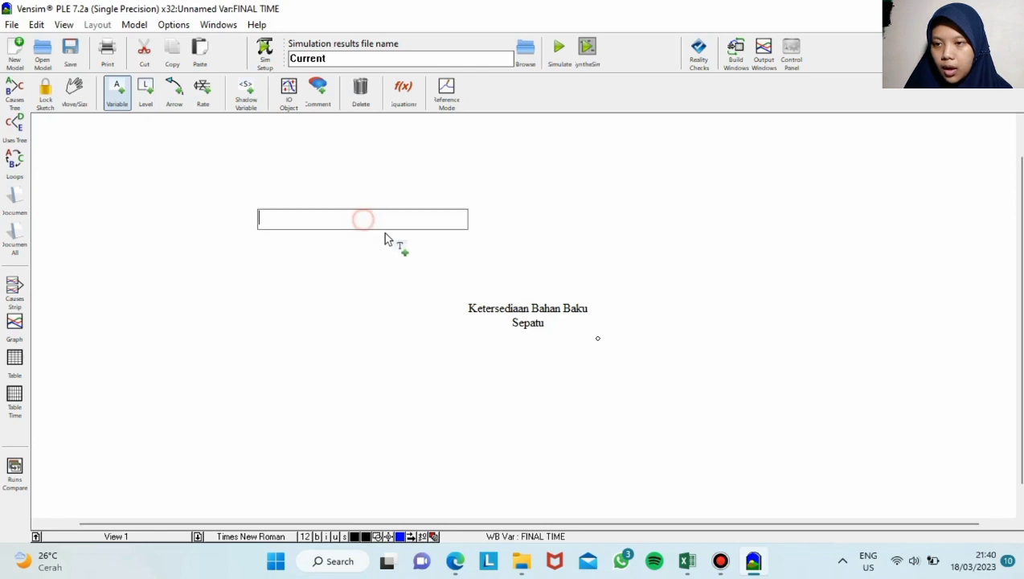
pyautogui.press('capslock')
pyautogui.write('H')
pyautogui.press('capslock')
pyautogui.write('a')
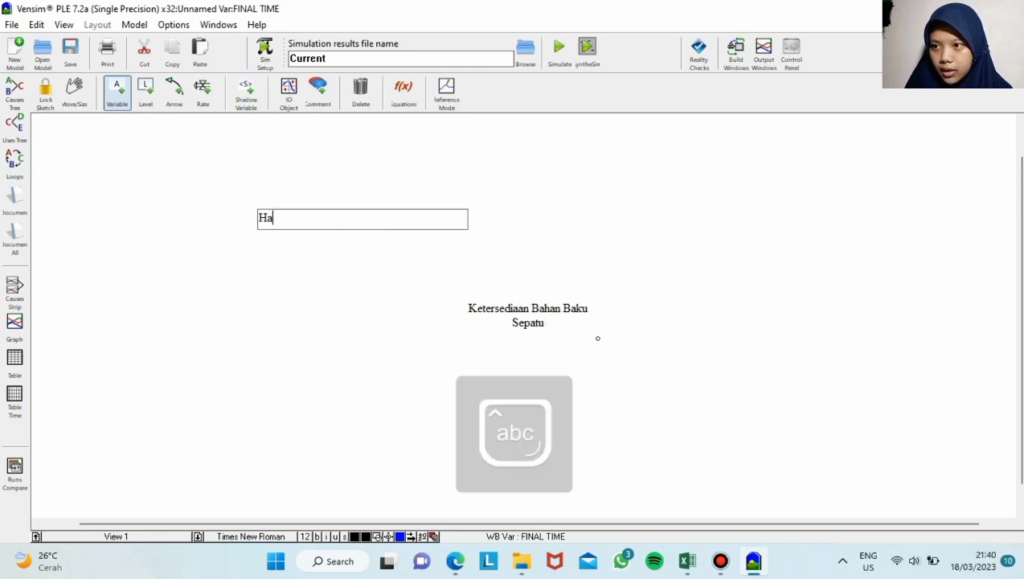
pyautogui.write('sil')
pyautogui.press('capslock')
pyautogui.write('P')
pyautogui.press('capslock')
pyautogui.write('roduksi')
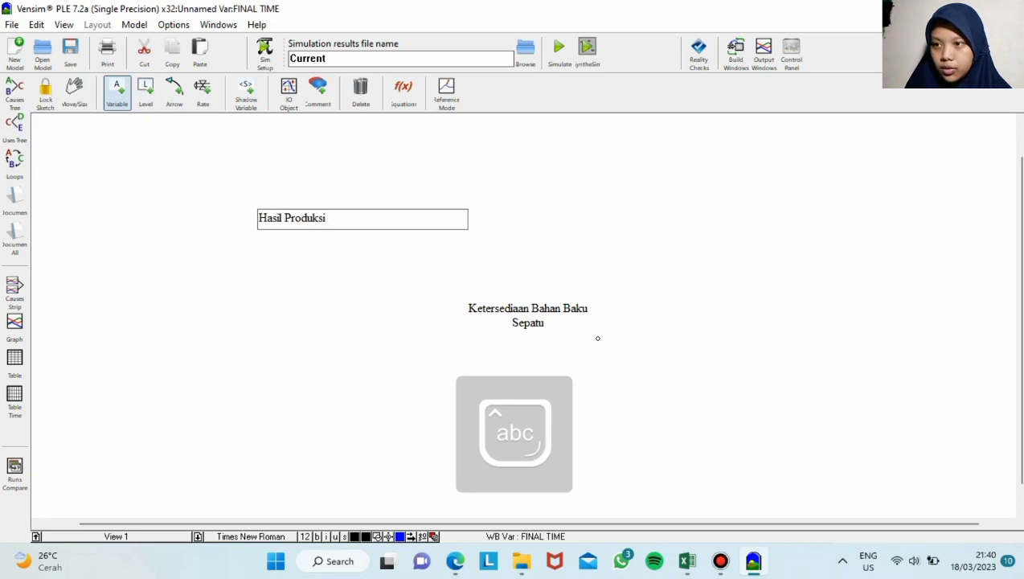
pyautogui.press('capslock')
pyautogui.write('K')
pyautogui.press('capslock')
pyautogui.write('ulit')
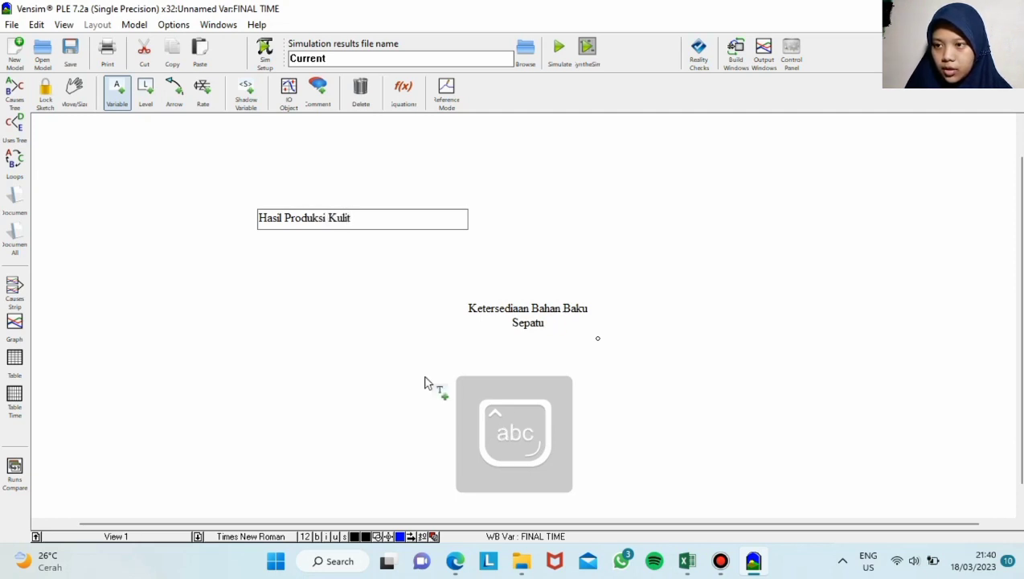
pyautogui.press('Return')
# - Add a variable named "Jumlah Permintaan" below Hasil Produksi Kulit, lower than Ketersediaan Bahan Baku Sepatu
pyautogui.click(346, 393)
pyautogui.press('capslock')
pyautogui.write('J')
pyautogui.press('capslock')
pyautogui.write('uml')
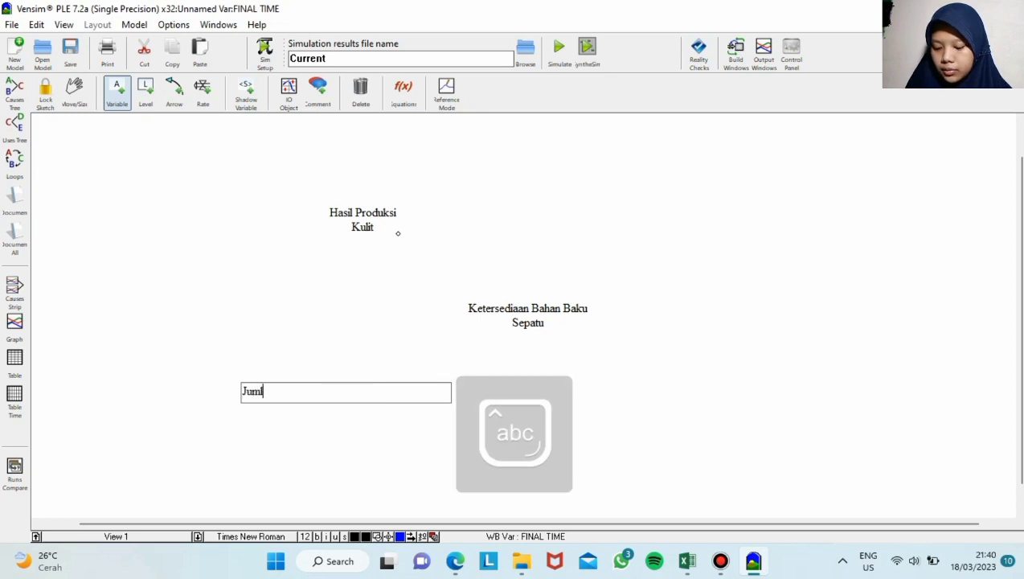
pyautogui.write('ah')
pyautogui.press('capslock')
pyautogui.write('P')
pyautogui.press('capslock')
pyautogui.write('ermintaan')
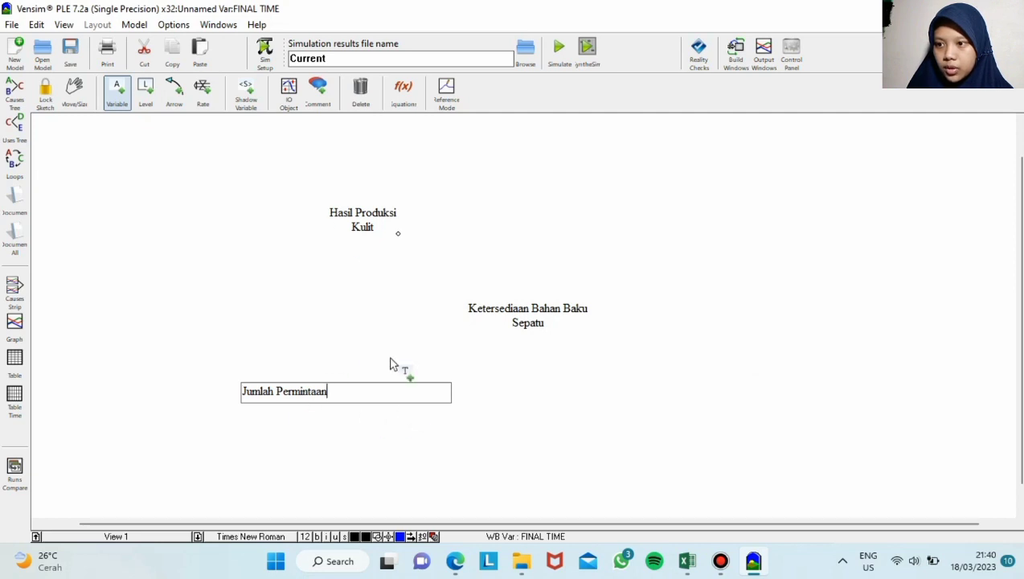
pyautogui.press('Return')
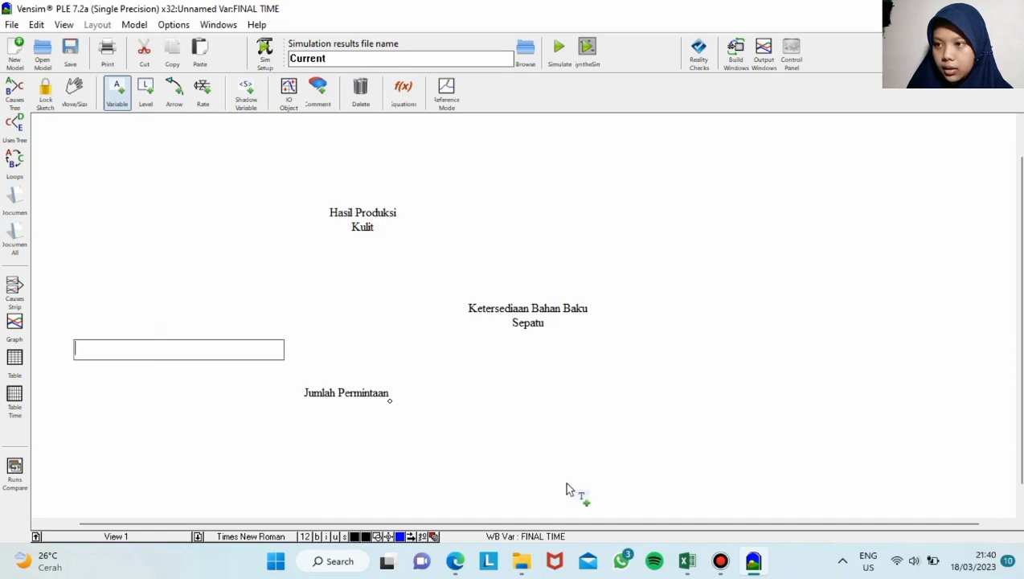
# - Add a variable named "Presentase Peningkatan" to the left of and slightly above Jumlah Permintaan
pyautogui.press('capslock')
pyautogui.write('P')
pyautogui.press('capslock')
pyautogui.write('resen')
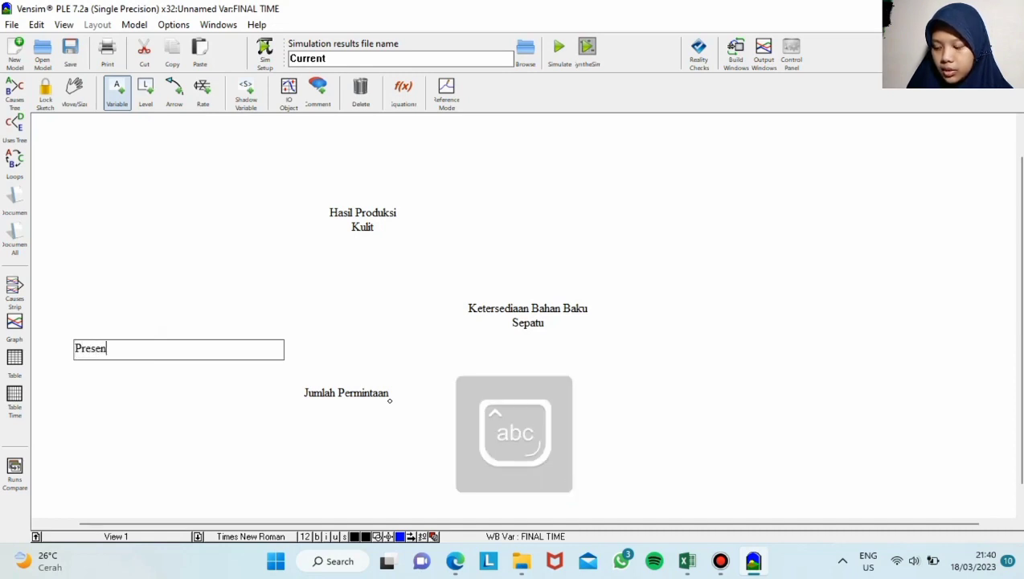
pyautogui.write('tase Pe')
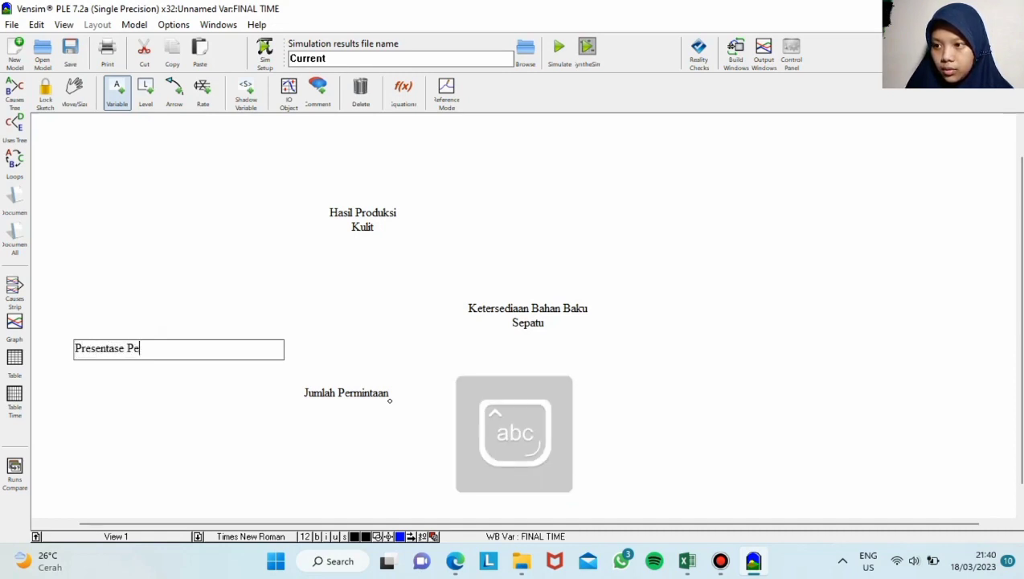
pyautogui.write('ningkatan')
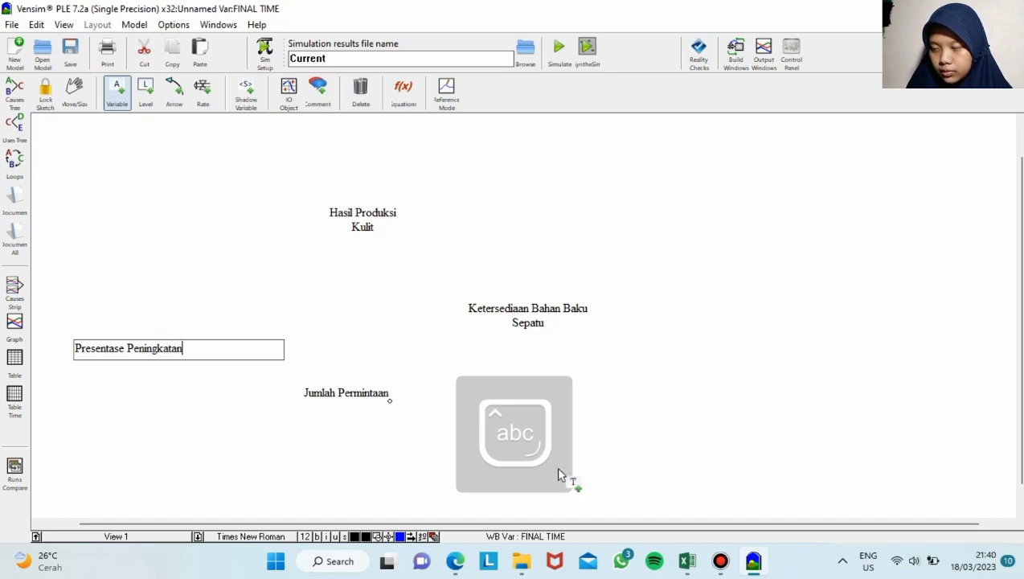
# - Add a variable named "Presentase Penurunan" below and to the right of Jumlah Permintaan
pyautogui.click(452, 458)
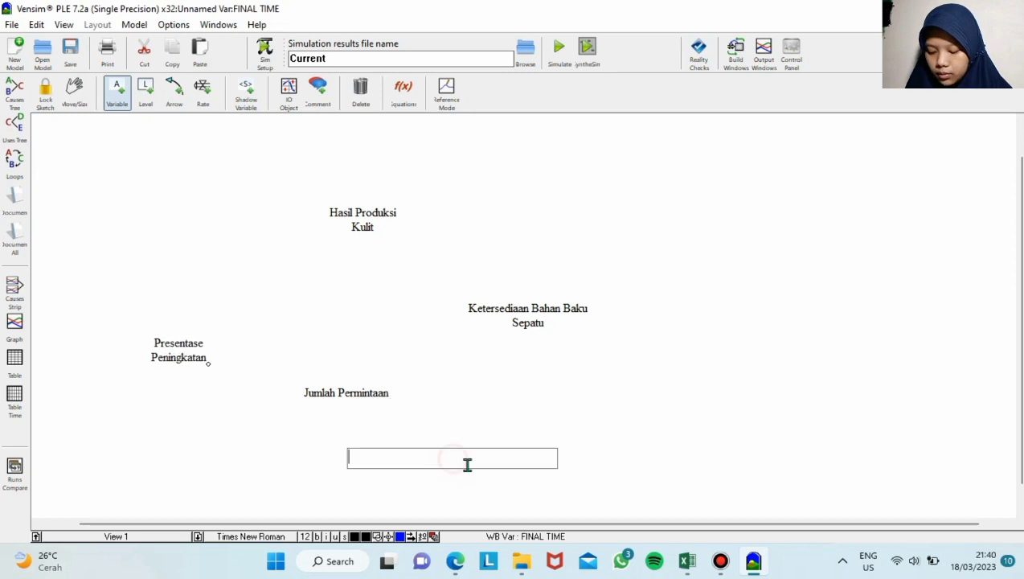
pyautogui.press('capslock')
pyautogui.write('P')
pyautogui.press('capslock')
pyautogui.write('resen')
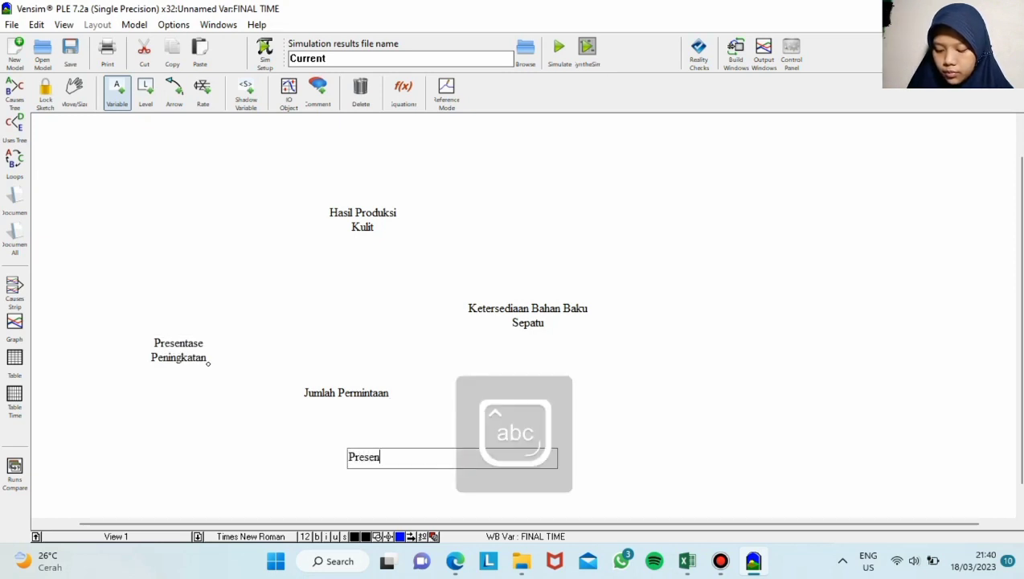
pyautogui.write('tase')
pyautogui.press('capslock')
pyautogui.write('P')
pyautogui.press('capslock')
pyautogui.write('enurunan')
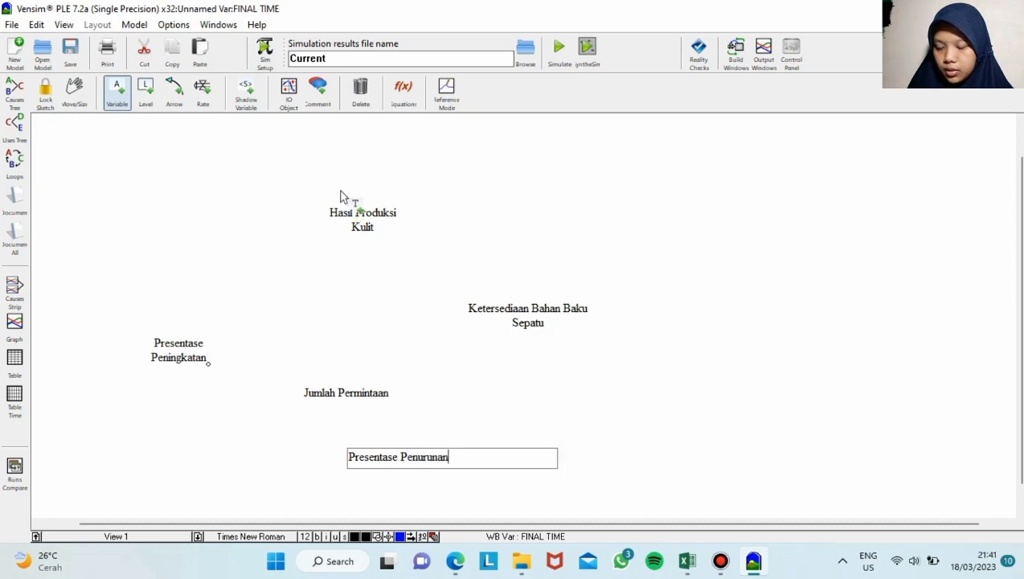
# - Add a variable named "Kualitas Sapi" above and to the left of Hasil Produksi Kulit
pyautogui.click(406, 205)
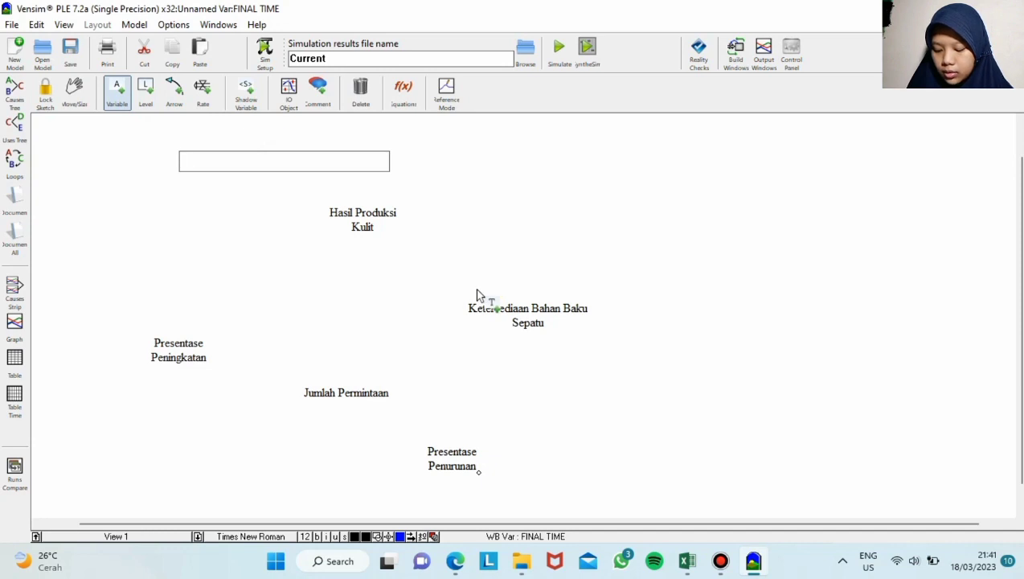
pyautogui.write('Ku')
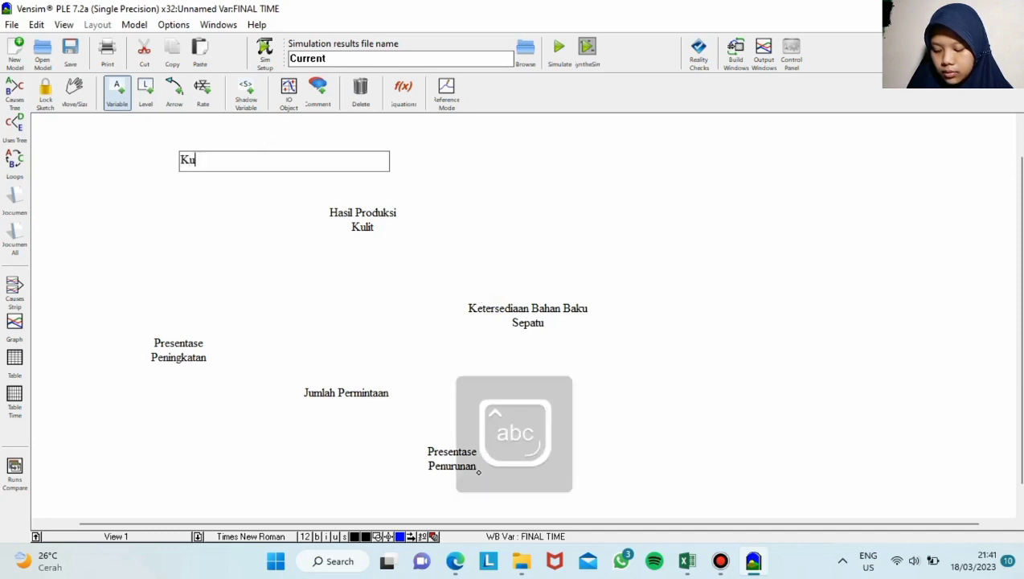
pyautogui.write('alitas ')
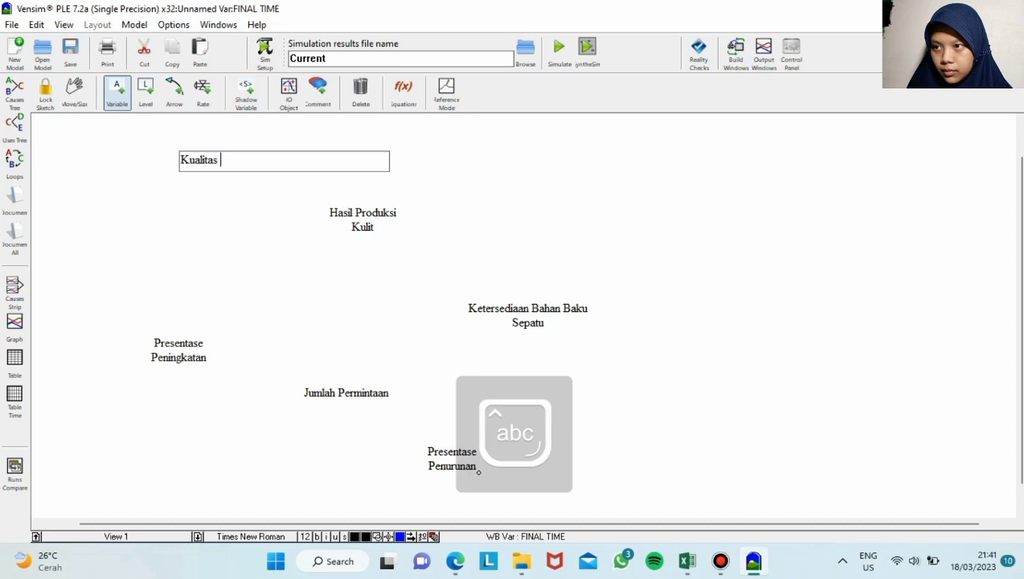
pyautogui.write('Sapi')
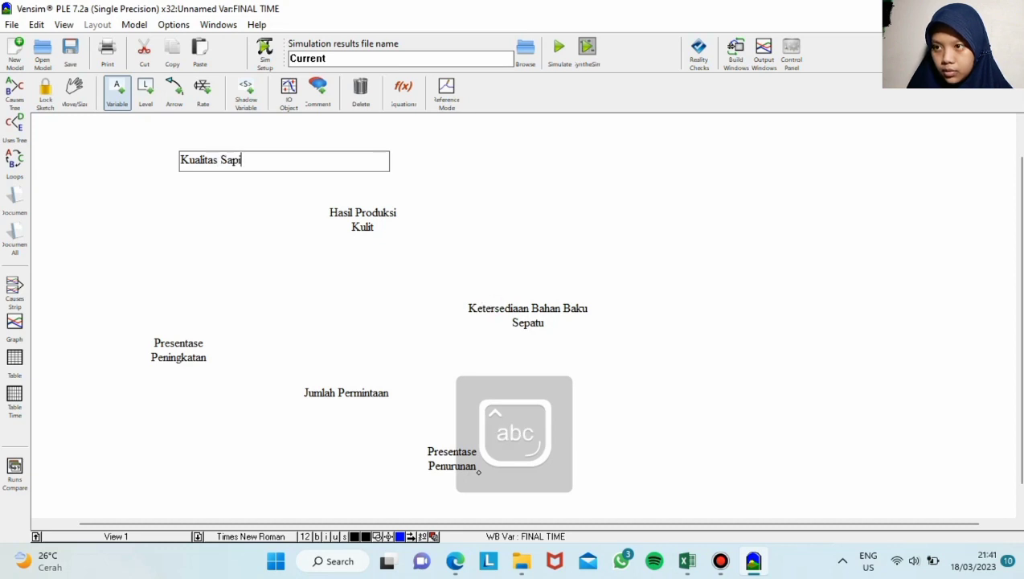
# - Add a variable named "Kualitas Pangan Sapi" to the right of Kualitas Sapi, above Hasil Produksi Kulit
pyautogui.click(407, 164)
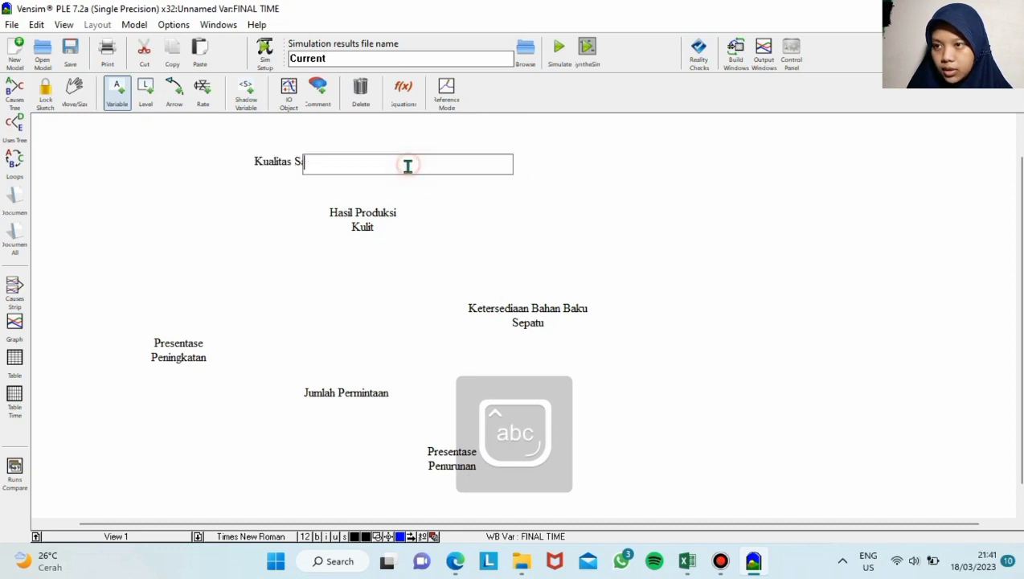
pyautogui.press('capslock')
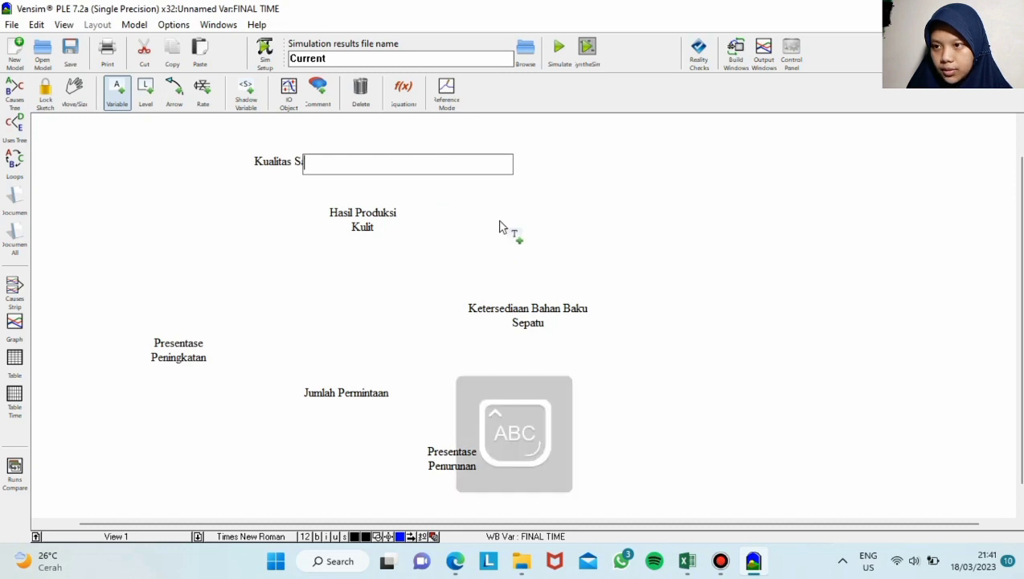
pyautogui.write('K')
pyautogui.press('capslock')
pyautogui.write('uali')
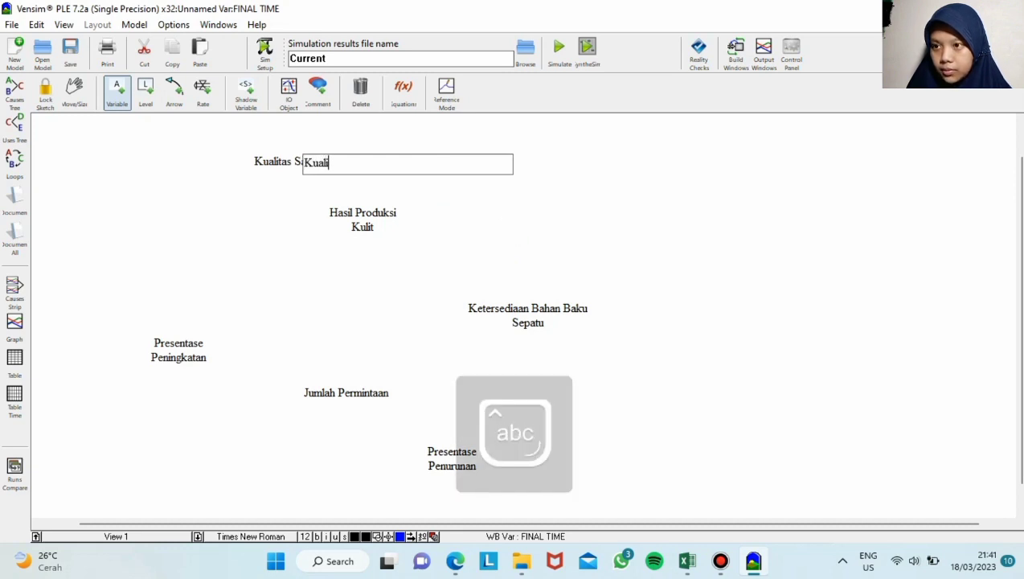
pyautogui.write('tas Pangan')
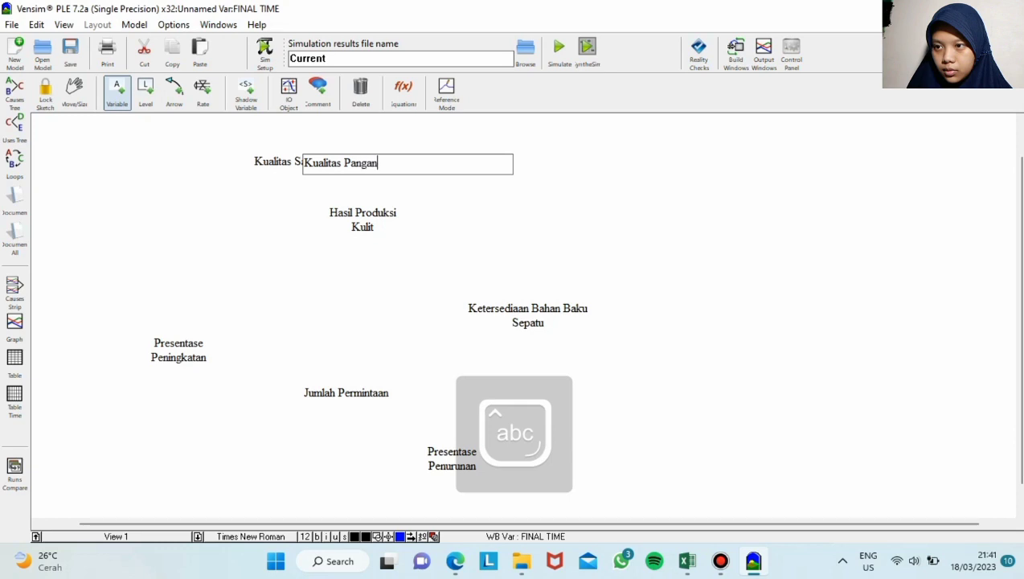
pyautogui.press('capslock')
pyautogui.write('S')
pyautogui.press('capslock')
pyautogui.write('api')
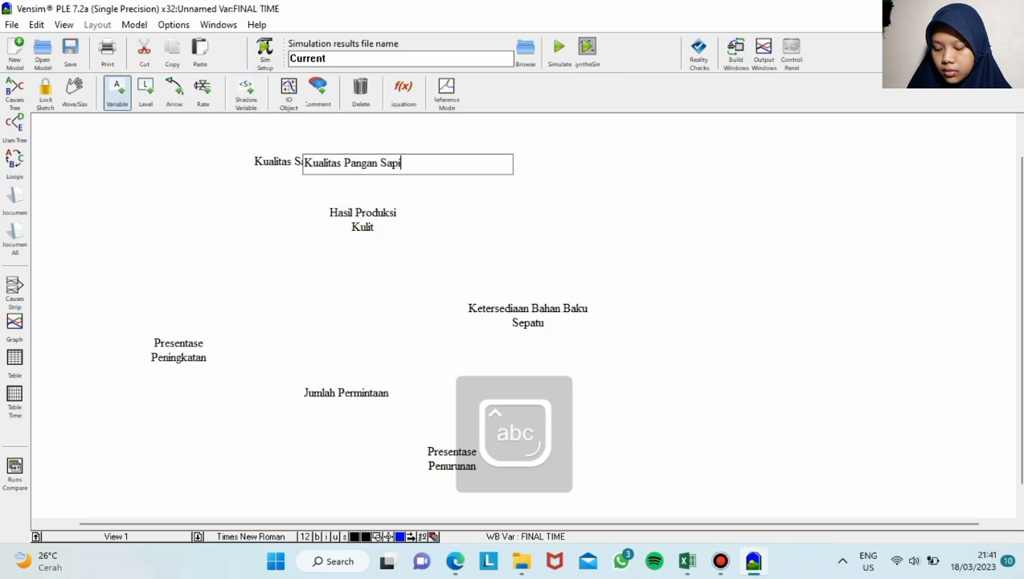
# - Add a variable named "Kualitas Alat" to the left of Hasil Produksi Kulit
pyautogui.click(222, 235)
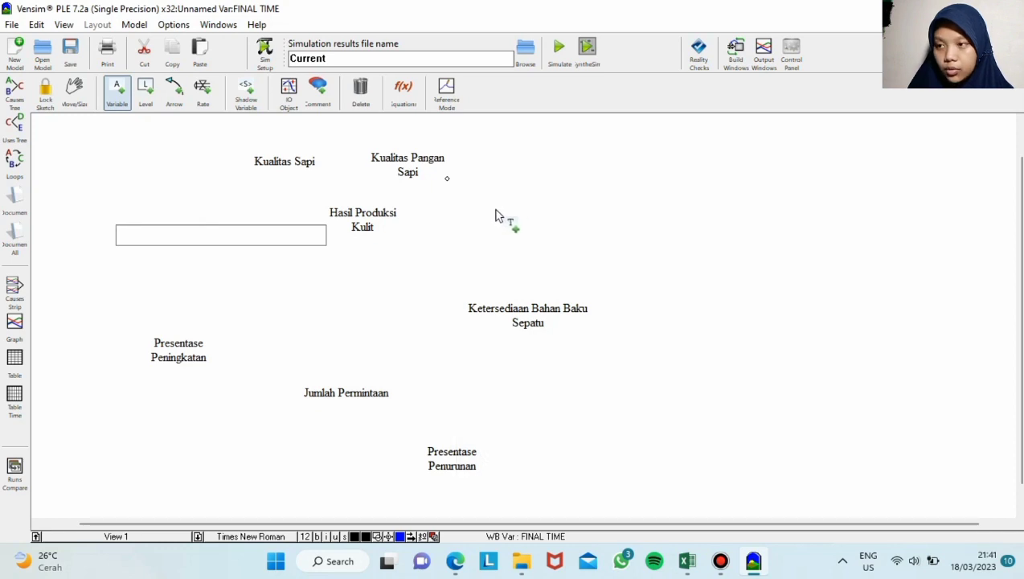
pyautogui.press('capslock')
pyautogui.write('K')
pyautogui.press('capslock')
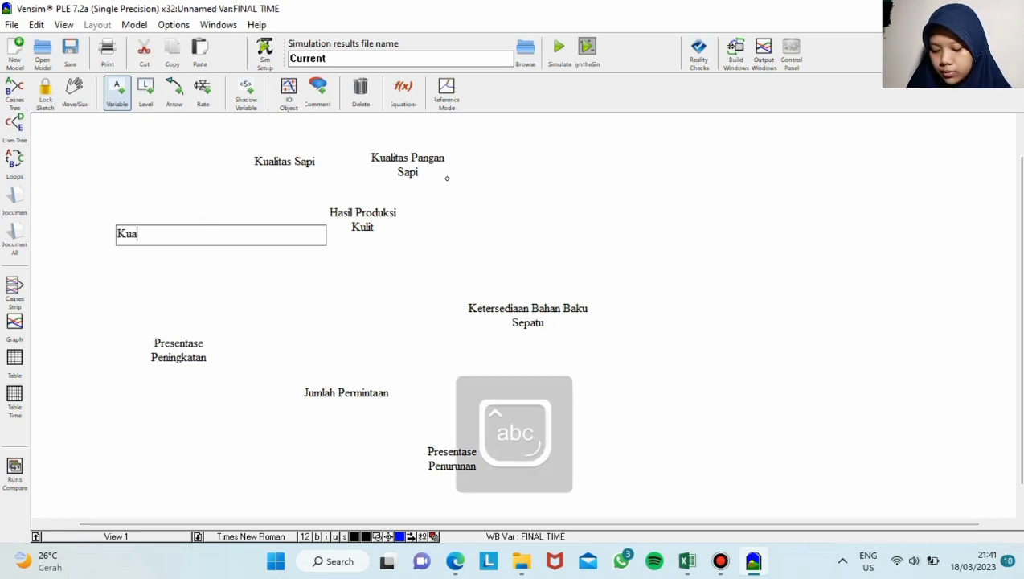
pyautogui.write('ualitas')
pyautogui.press('capslock')
pyautogui.write('A')
pyautogui.press('capslock')
pyautogui.write('k')
pyautogui.press('BackSpace')
pyautogui.write('lat')
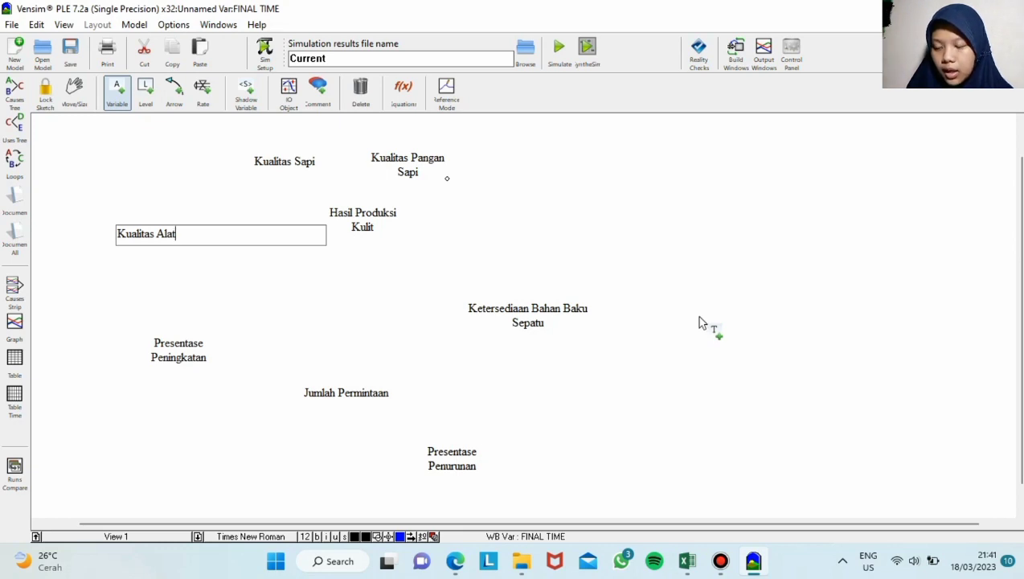
# - Add a variable named "Gagal Produksi" to the right of Ketersediaan Bahan Baku Sepatu, slightly above its level
pyautogui.click(772, 277)
pyautogui.press('capslock')
pyautogui.write('G')
pyautogui.press('capslock')
pyautogui.write('agal')
pyautogui.press('capslock')
pyautogui.write('P')
pyautogui.press('capslock')
pyautogui.write('roduksi')
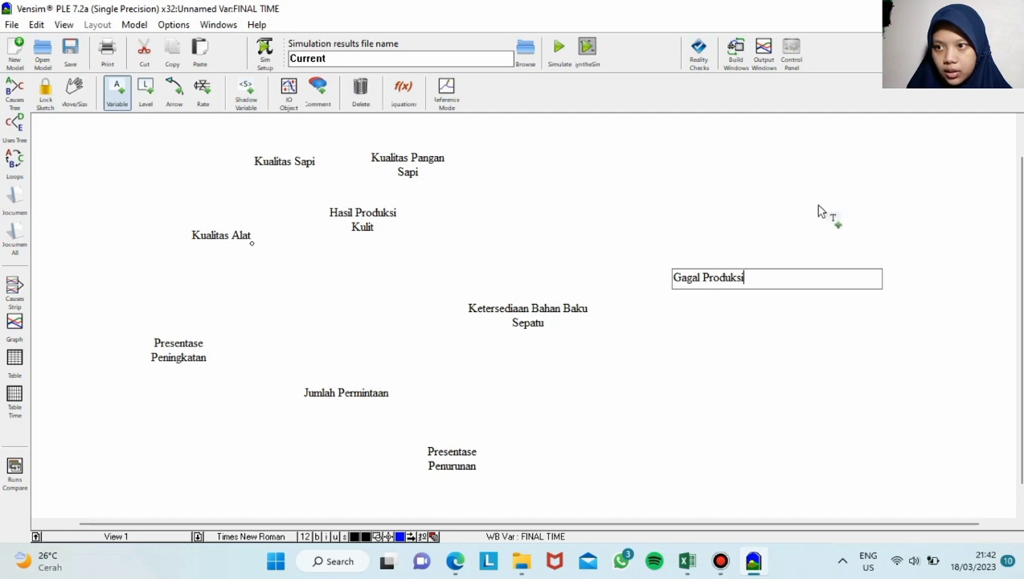
# - Add a variable named "Kualitas Sapi Buruk" above and slightly to the right of Gagal Produksi
pyautogui.click(834, 227)
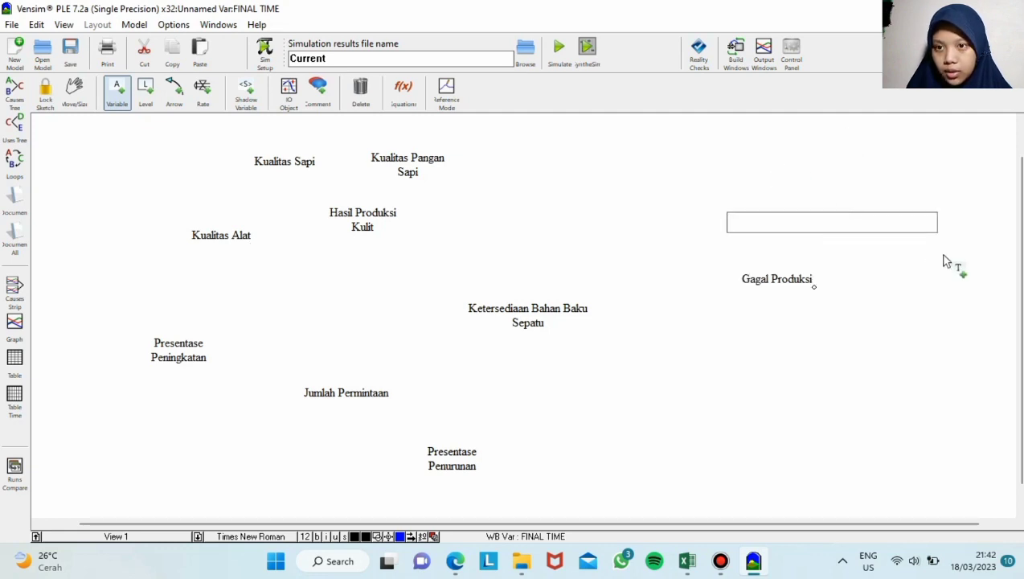
pyautogui.press('capslock')
pyautogui.write('K')
pyautogui.press('capslock')
pyautogui.write('u')
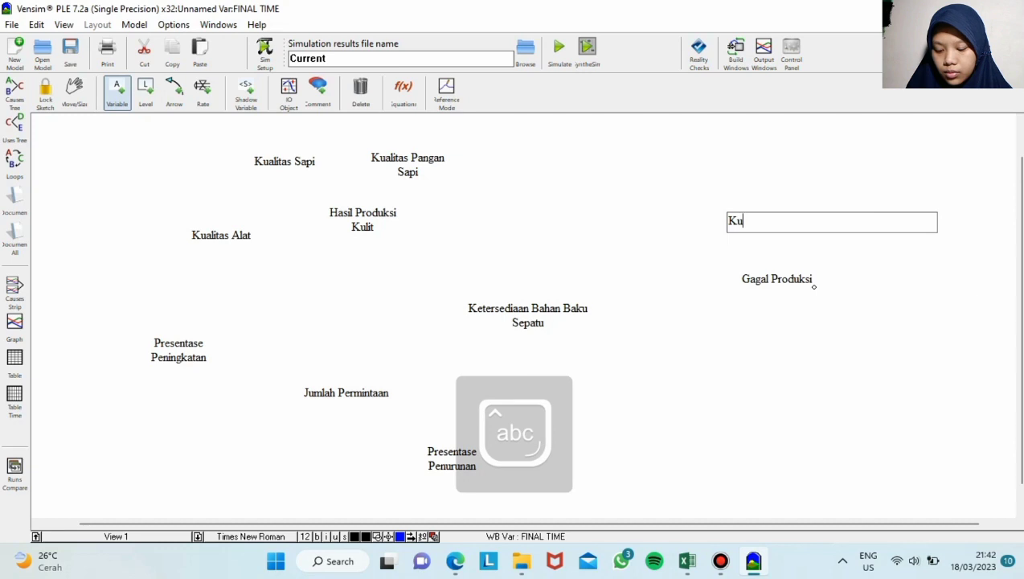
pyautogui.write('alitas')
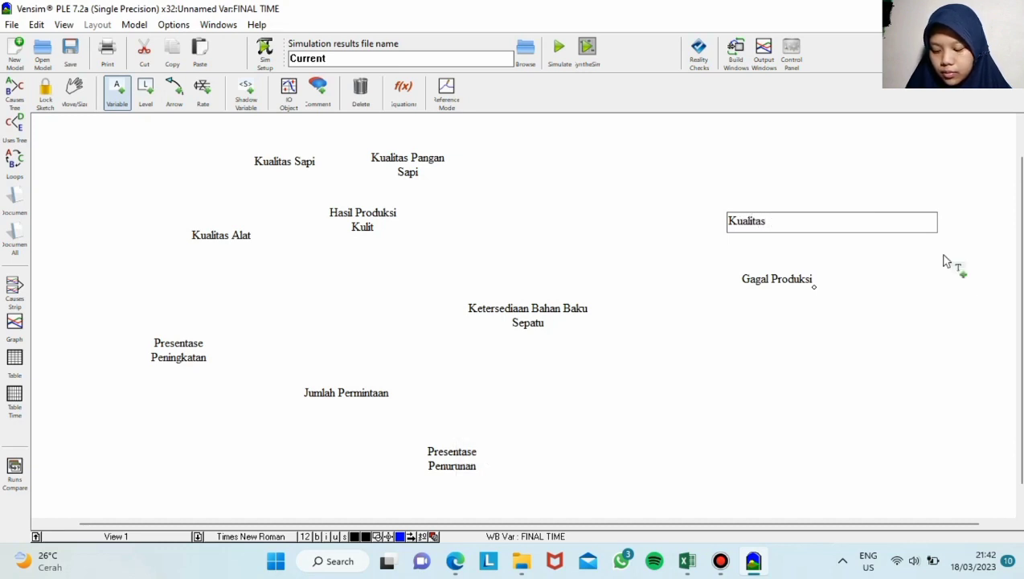
pyautogui.press('capslock')
pyautogui.write('S')
pyautogui.press('capslock')
pyautogui.write('api')
pyautogui.press('capslock')
pyautogui.write('B')
pyautogui.press('capslock')
pyautogui.write('uruk')
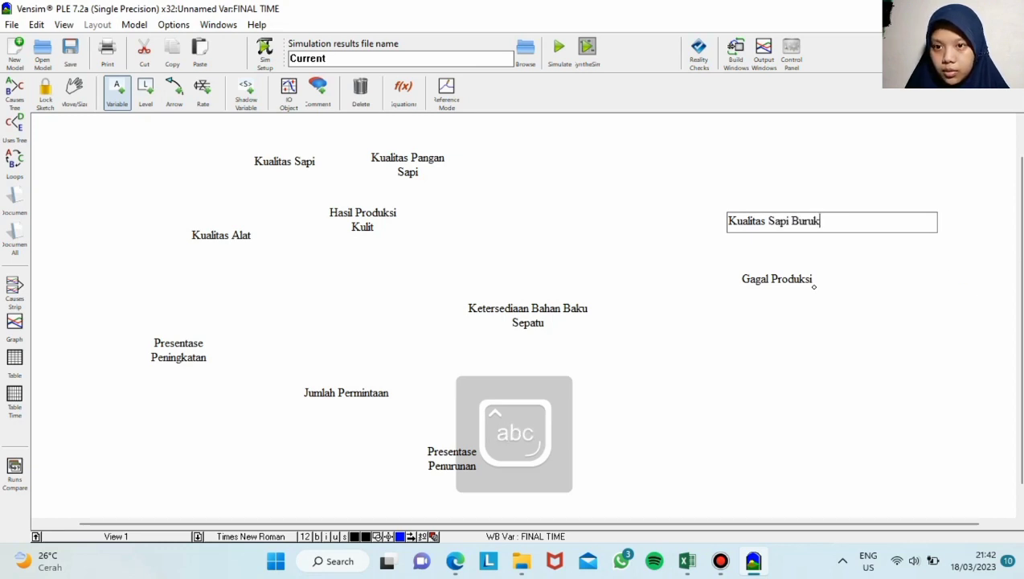
# - Add a variable named "Kualitas Alat Produksi Buruk" below and to the right of Gagal Produksi
pyautogui.click(920, 317)
pyautogui.press('capslock')
pyautogui.write('K')
pyautogui.press('capslock')
pyautogui.write('ualitas')
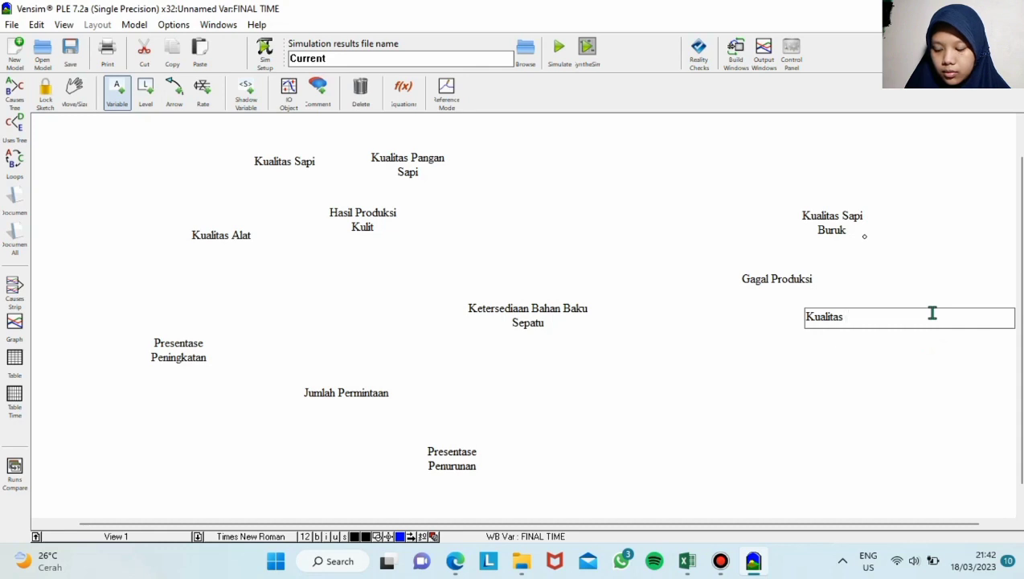
pyautogui.press('capslock')
pyautogui.write('A')
pyautogui.press('capslock')
pyautogui.write('lat')
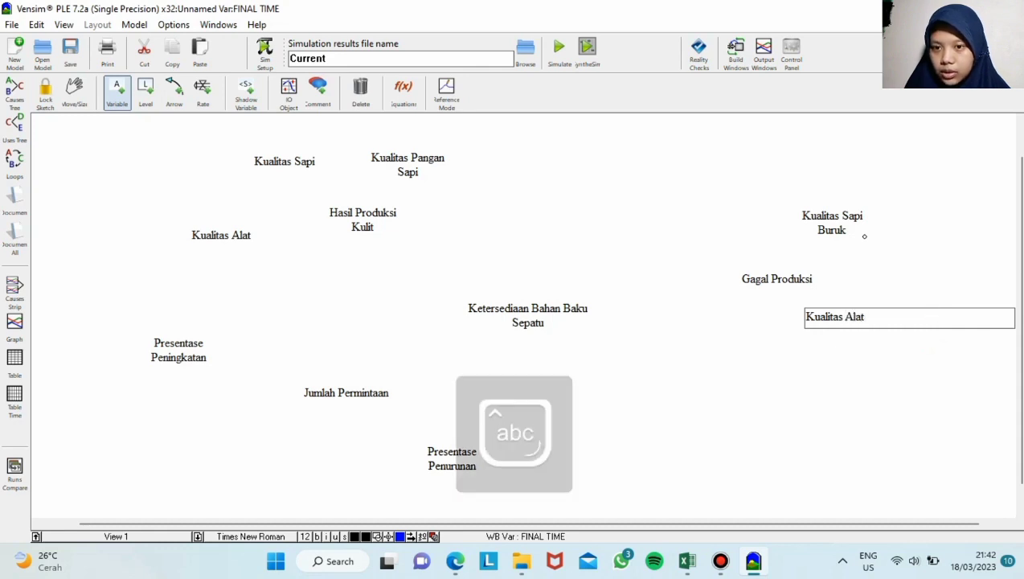
pyautogui.press('capslock')
pyautogui.write('P')
pyautogui.press('capslock')
pyautogui.write('roduksi')
pyautogui.press('capslock')
pyautogui.write('B')
pyautogui.press('capslock')
pyautogui.write('uruk')
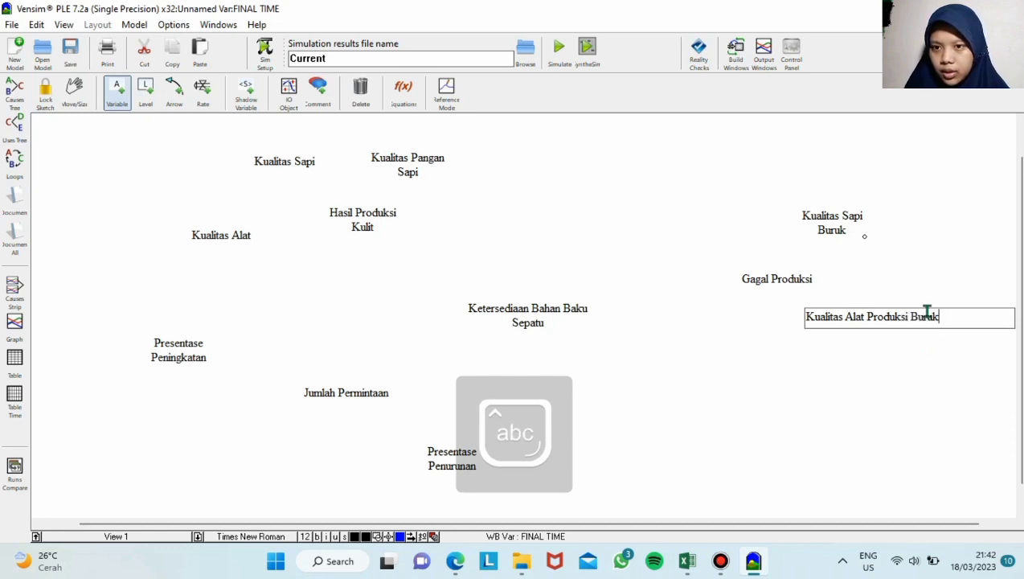
# - Add a variable named "Kualitas Pangan Sapi Kurang" directly below Gagal Produksi
pyautogui.click(783, 388)
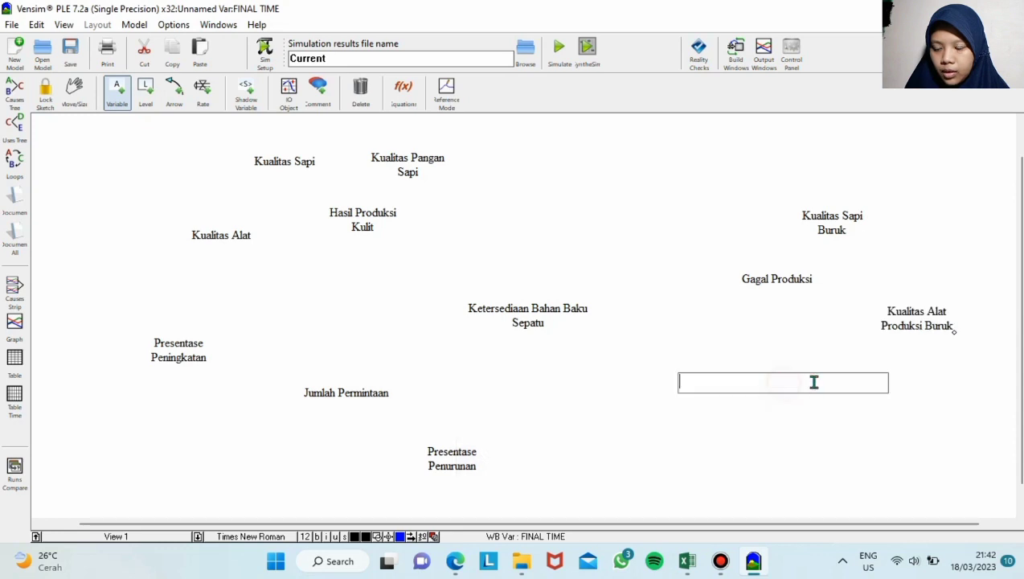
pyautogui.press('capslock')
pyautogui.write('K')
pyautogui.press('capslock')
pyautogui.write('ualita')
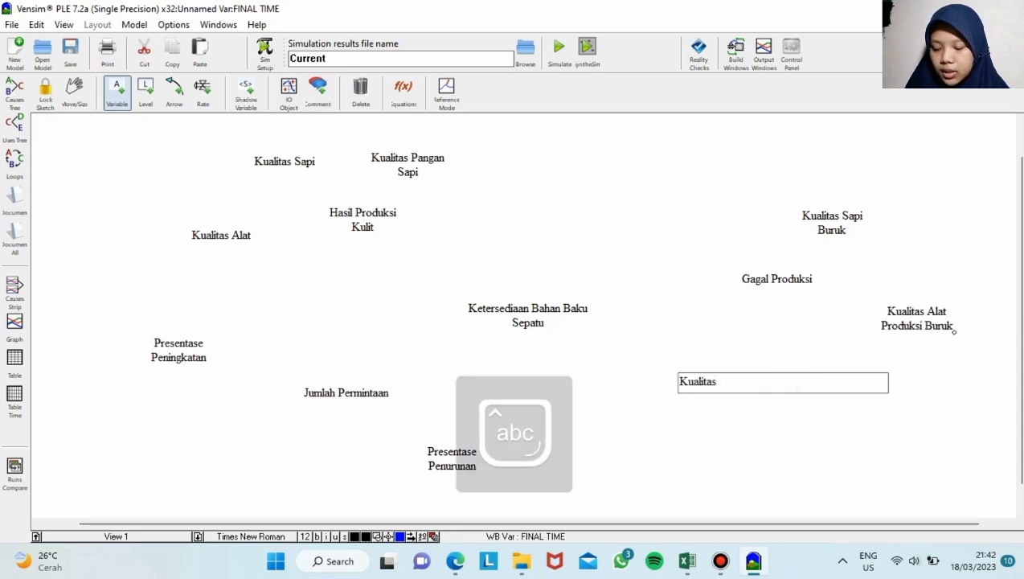
pyautogui.write('s')
pyautogui.press('capslock')
pyautogui.write('P')
pyautogui.press('capslock')
pyautogui.write('an')
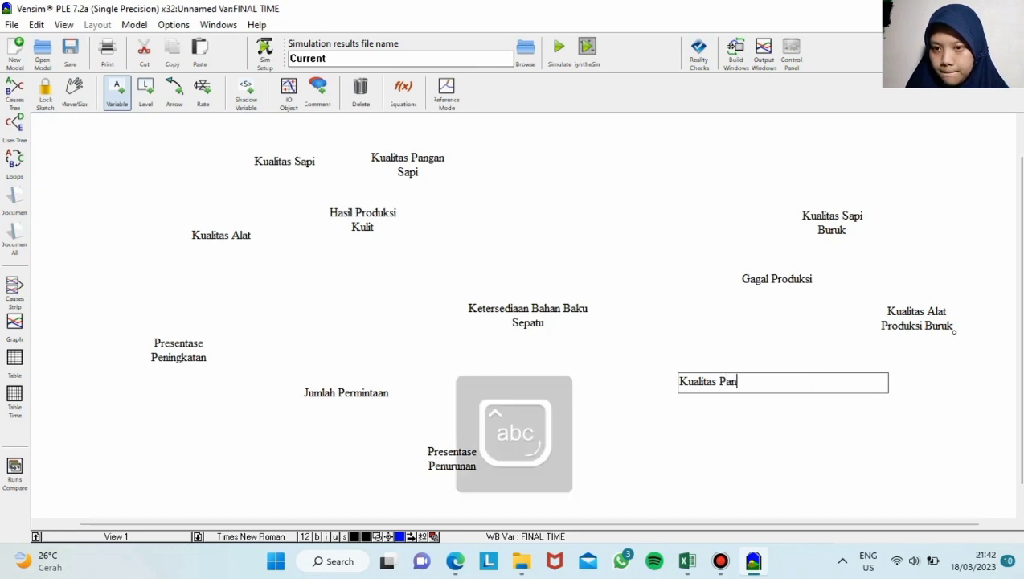
pyautogui.write('gan')
pyautogui.press('capslock')
pyautogui.write('S')
pyautogui.press('capslock')
pyautogui.write('api')
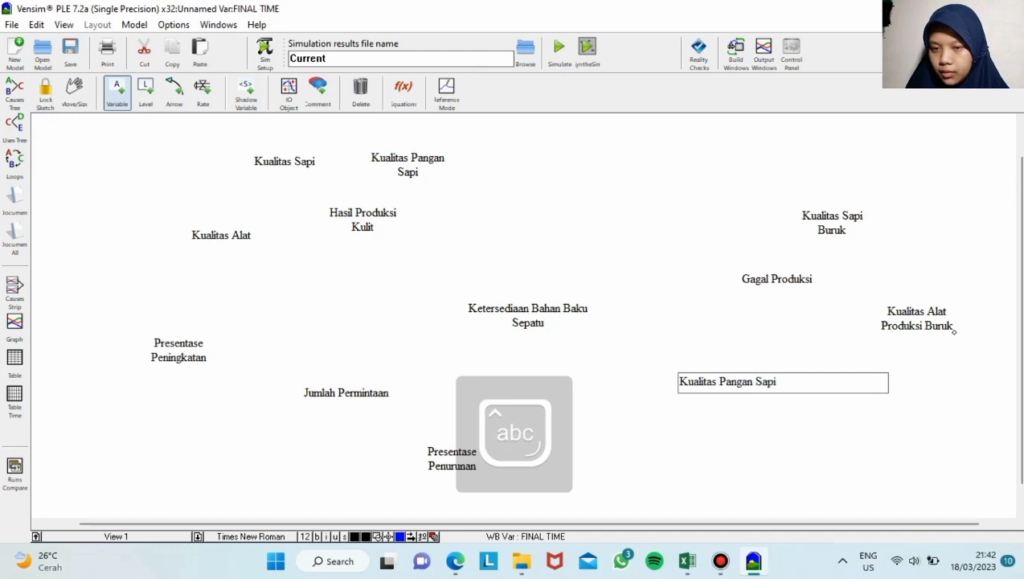
pyautogui.press('capslock')
pyautogui.write('K')
pyautogui.press('capslock')
pyautogui.write('u')
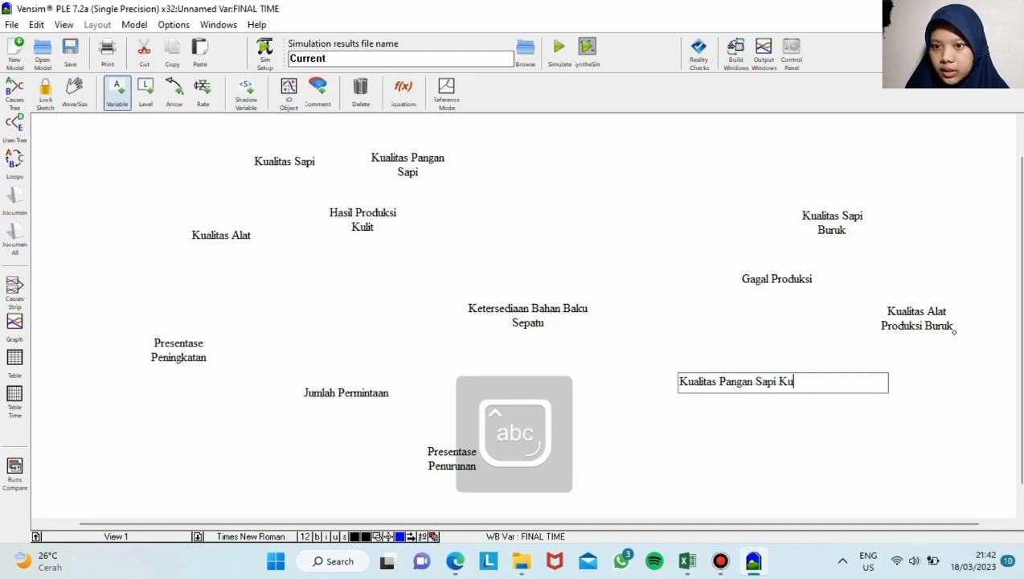
pyautogui.write('rang')
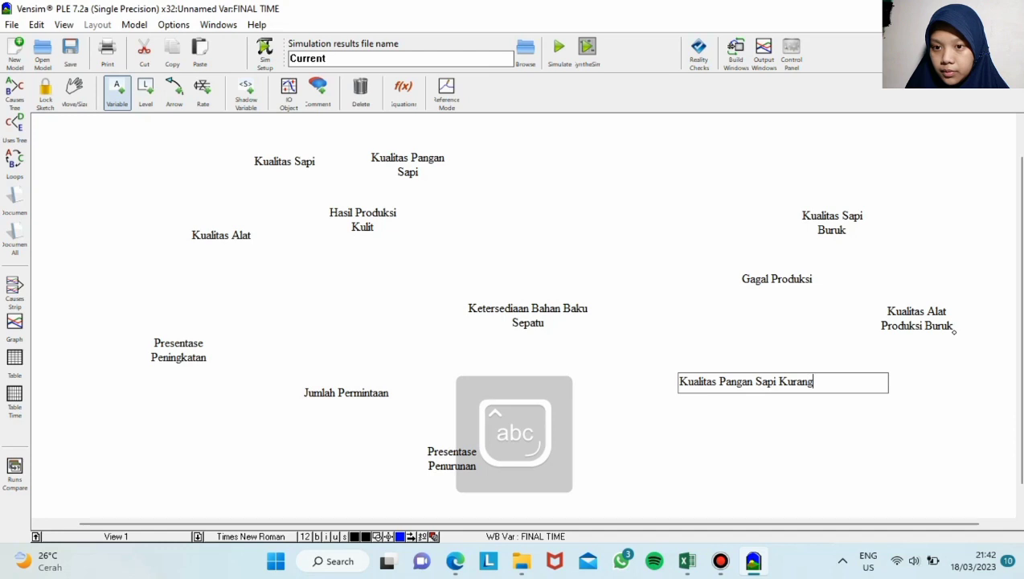
# - Draw arrows from Presentase Penurunan and Presentase Peningkatan to Jumlah Permintaan
pyautogui.click(175, 96)
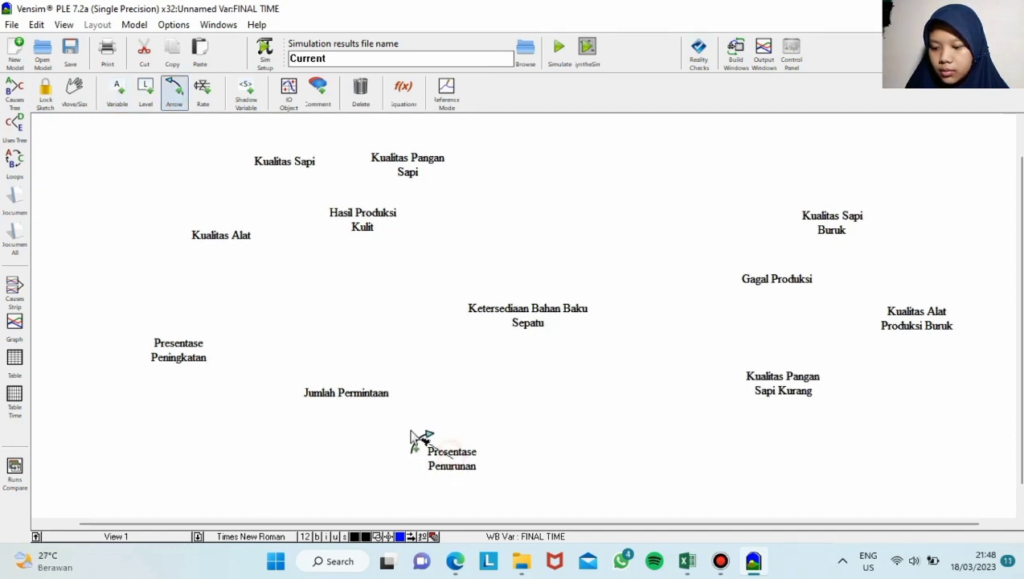
pyautogui.moveTo(414, 440); pyautogui.dragTo(355, 401)
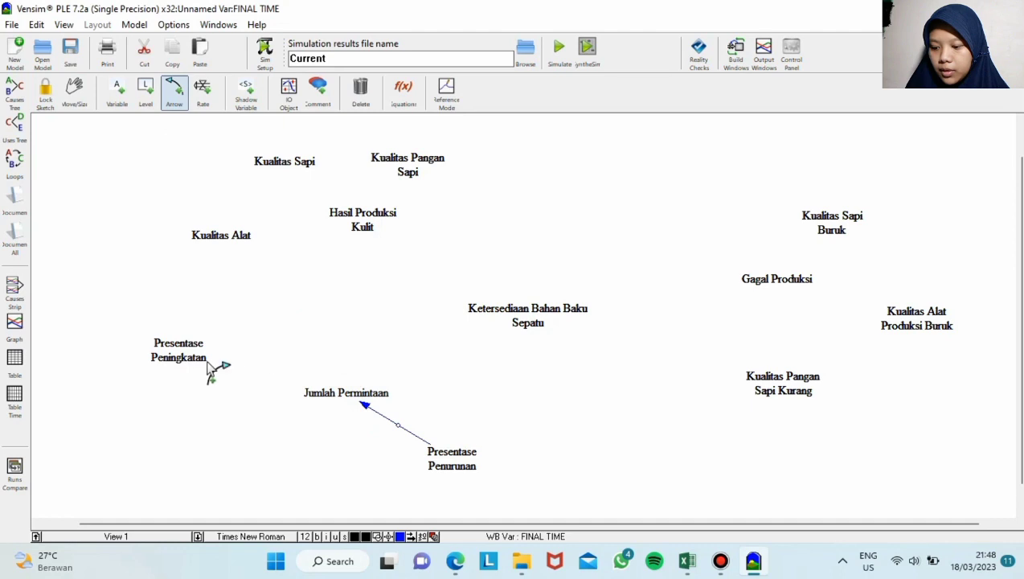
pyautogui.moveTo(199, 360); pyautogui.dragTo(346, 395)
# - Draw arrows from Kualitas Alat, Kualitas Sapi and Kualitas Pangan Sapi to Hasil Produksi Kulit
pyautogui.moveTo(242, 242); pyautogui.dragTo(364, 221)
pyautogui.moveTo(295, 169); pyautogui.dragTo(353, 225)
pyautogui.moveTo(406, 170); pyautogui.dragTo(358, 219)
# - Draw arrows from Kualitas Sapi Buruk and Kualitas Alat Produksi Buruk to Gagal Produksi
pyautogui.moveTo(830, 234); pyautogui.dragTo(789, 275)
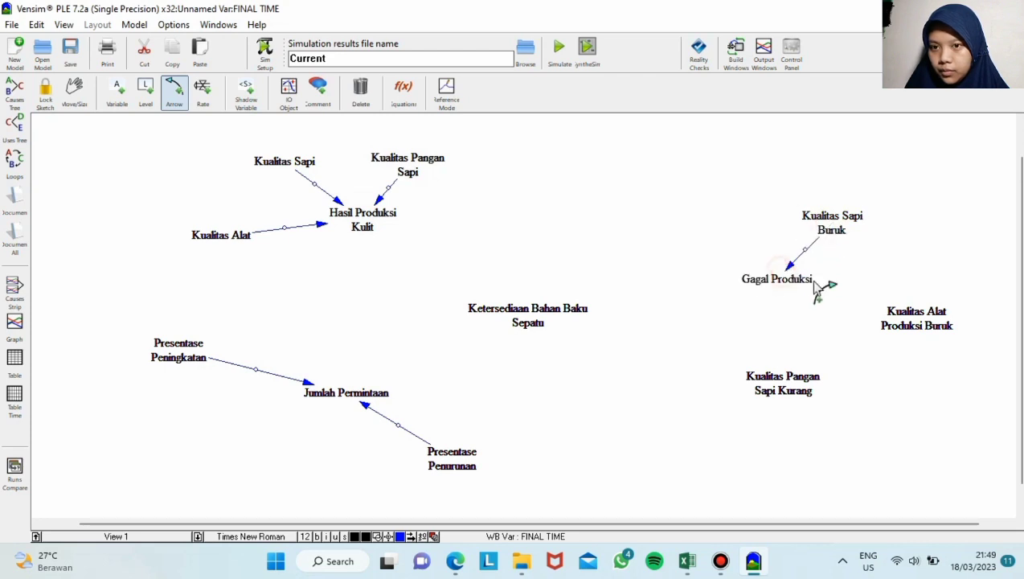
pyautogui.moveTo(896, 330); pyautogui.dragTo(787, 293)
# - Draw arrows from Kualitas Pangan Sapi Kurang to Gagal Produksi, Gagal Produksi to Hasil Produksi Kulit, and Hasil Produksi Kulit and Jumlah Permintaan to Ketersediaan Bahan Baku Sepatu
pyautogui.moveTo(782, 383)
pyautogui.mouseDown()
pyautogui.moveTo(778, 283)
pyautogui.moveTo(617, 274)
pyautogui.moveTo(365, 217)
pyautogui.moveTo(499, 315)
pyautogui.mouseUp()
pyautogui.moveTo(348, 398); pyautogui.dragTo(529, 319)
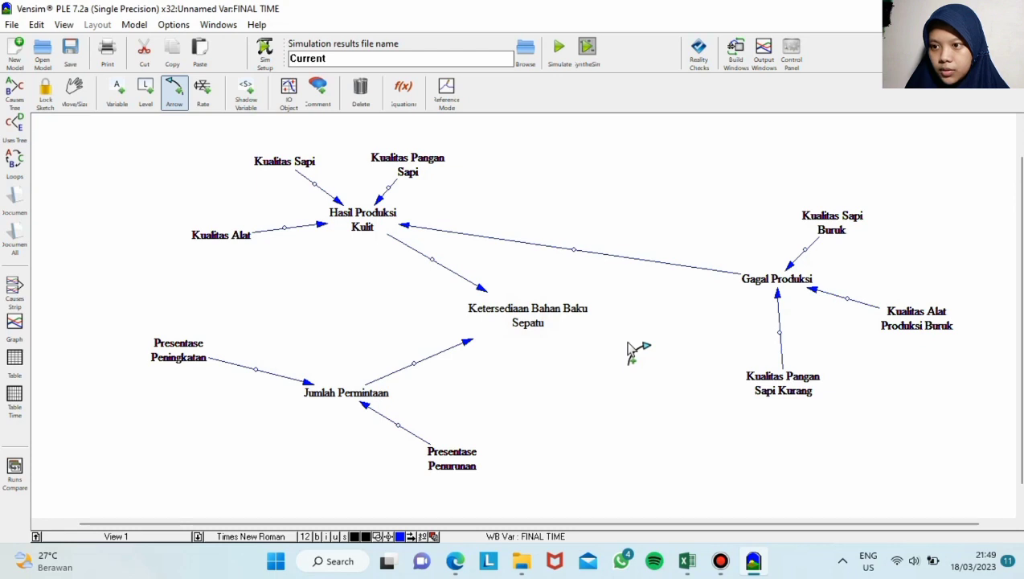
# - Set the polarity of the arrows into Jumlah Permintaan: - from Presentase Penurunan and + from Presentase Peningkatan
pyautogui.rightClick(396, 425)
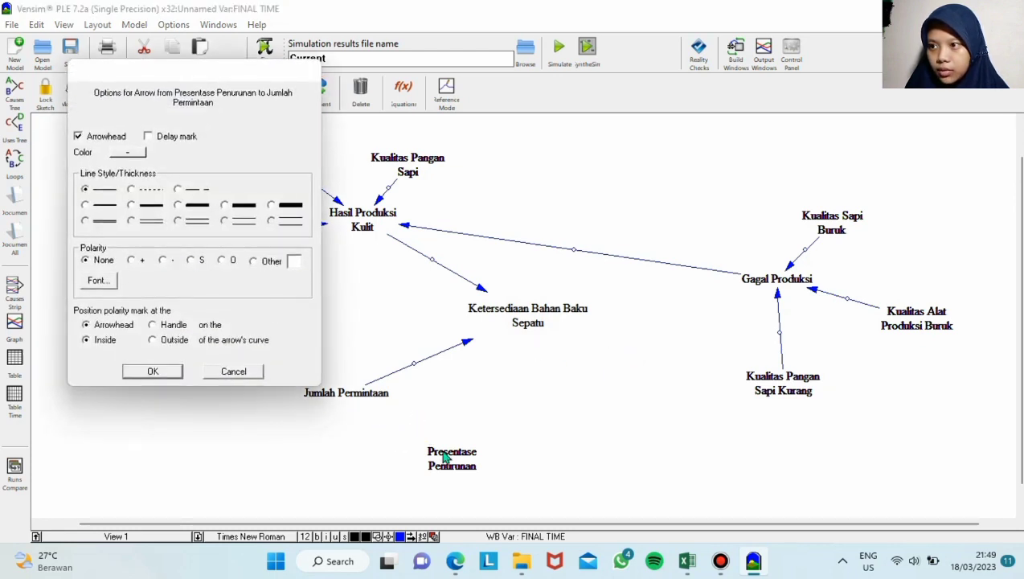
pyautogui.click(158, 370)
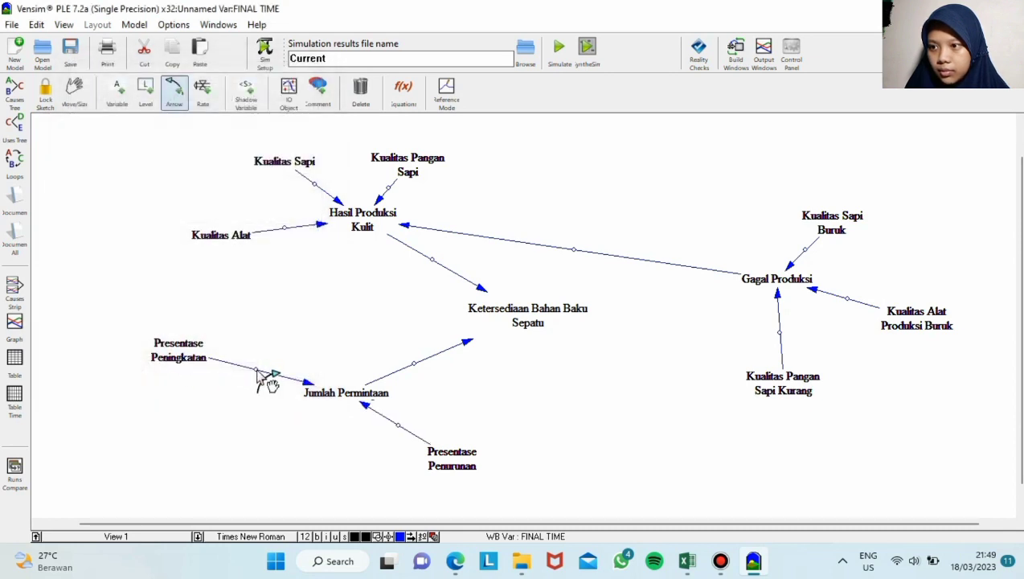
pyautogui.rightClick(257, 371)
pyautogui.click(133, 260)
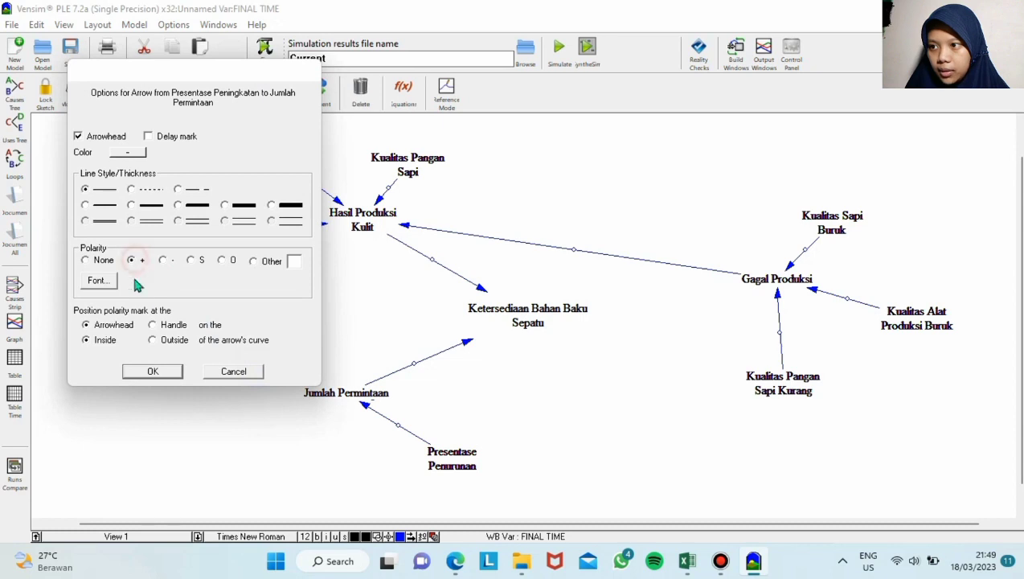
pyautogui.click(152, 371)
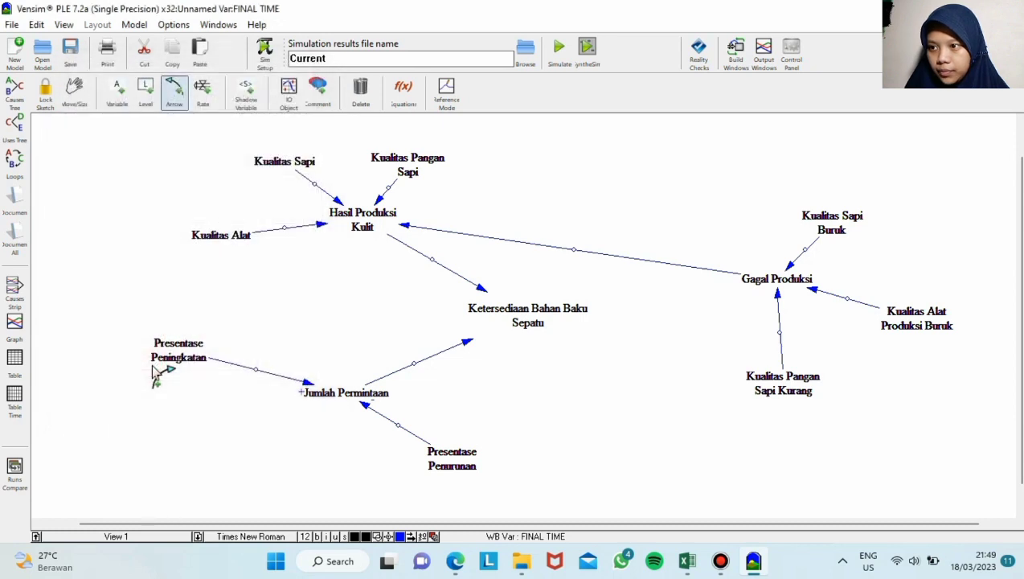
# - Set + polarity on the arrows from Kualitas Alat, Kualitas Sapi and Kualitas Pangan Sapi to Hasil Produksi Kulit
pyautogui.rightClick(284, 227)
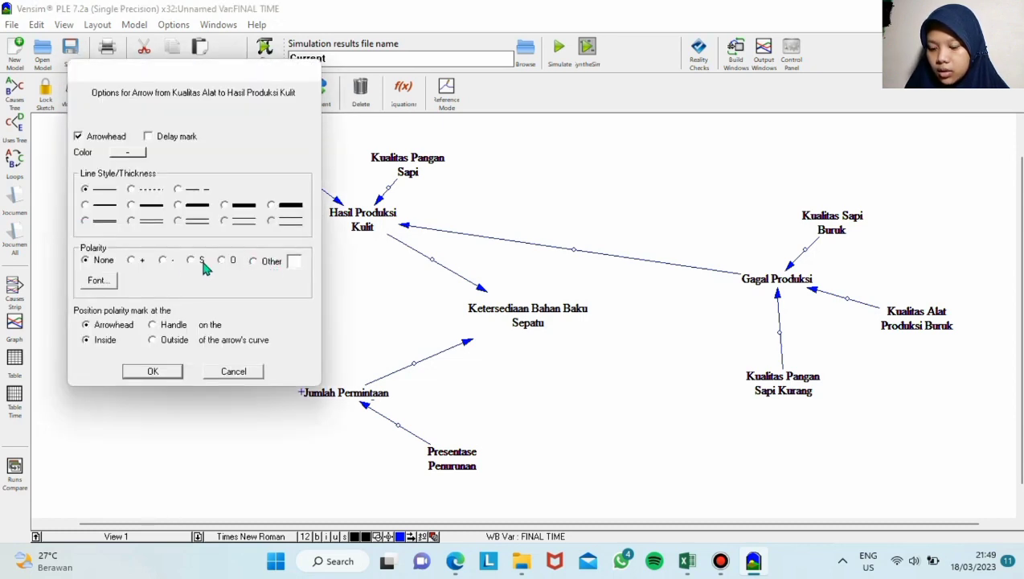
pyautogui.click(132, 260)
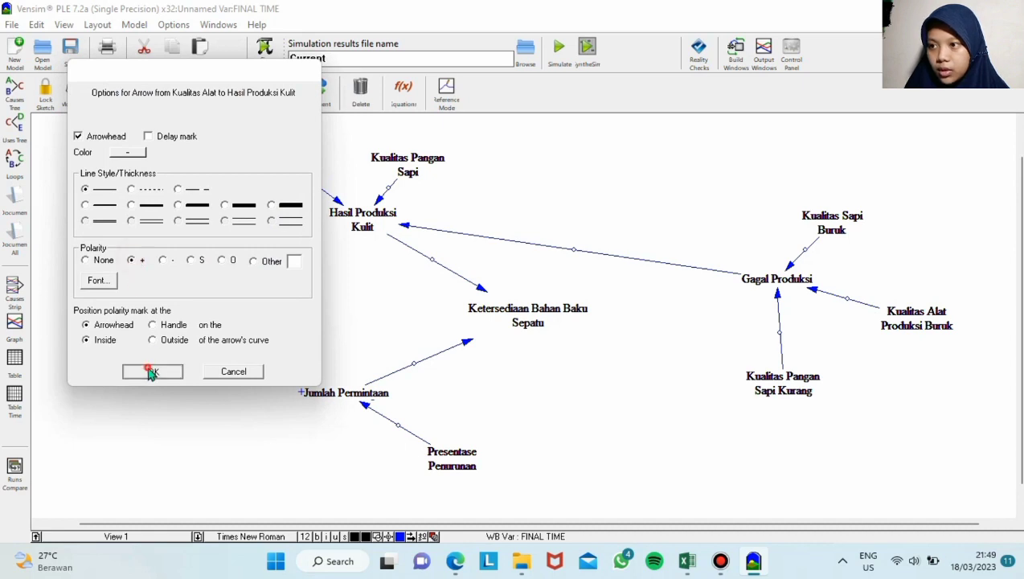
pyautogui.click(152, 370)
pyautogui.rightClick(314, 184)
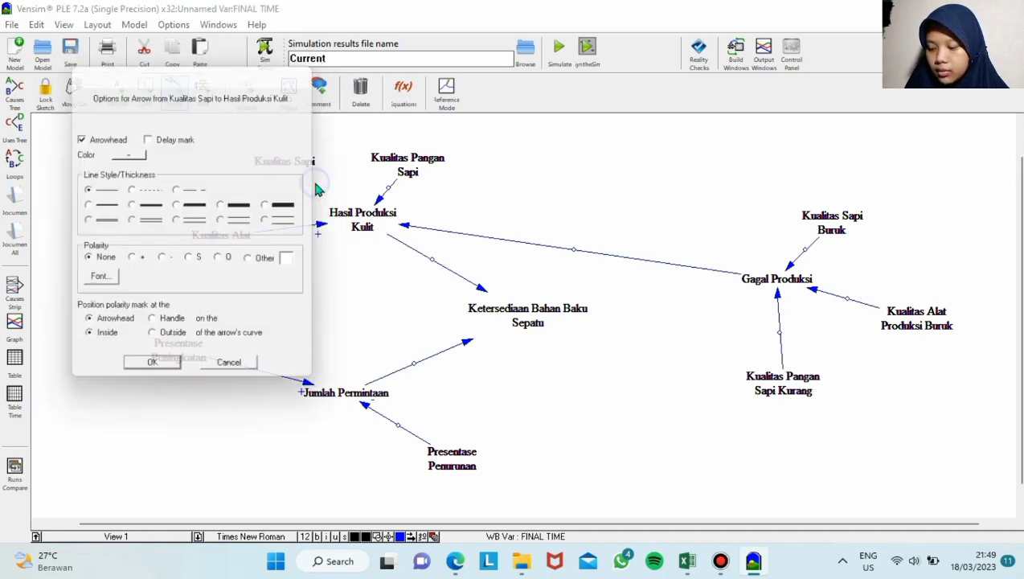
pyautogui.click(132, 260)
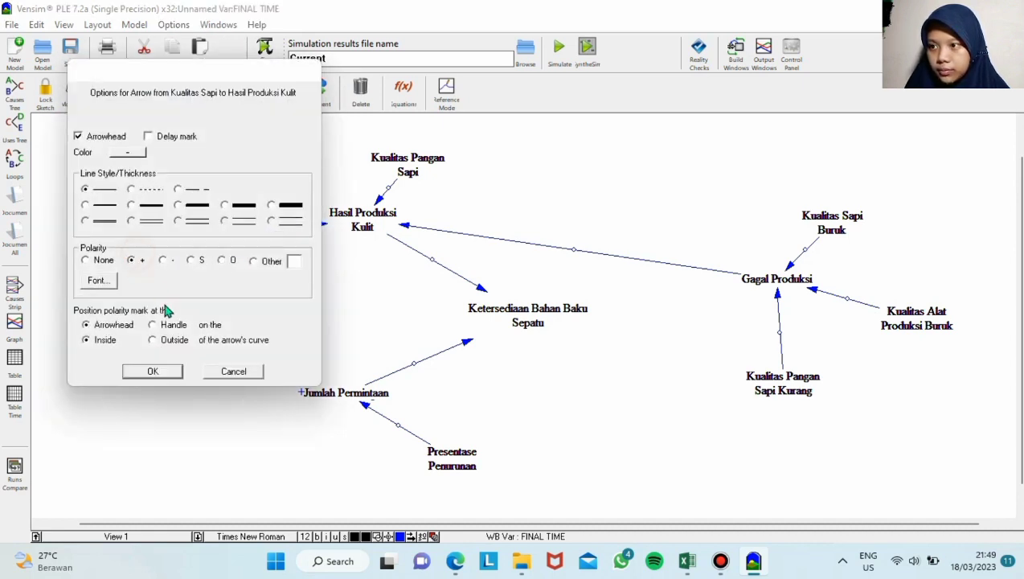
pyautogui.click(152, 372)
pyautogui.rightClick(389, 188)
pyautogui.click(133, 260)
pyautogui.click(153, 371)
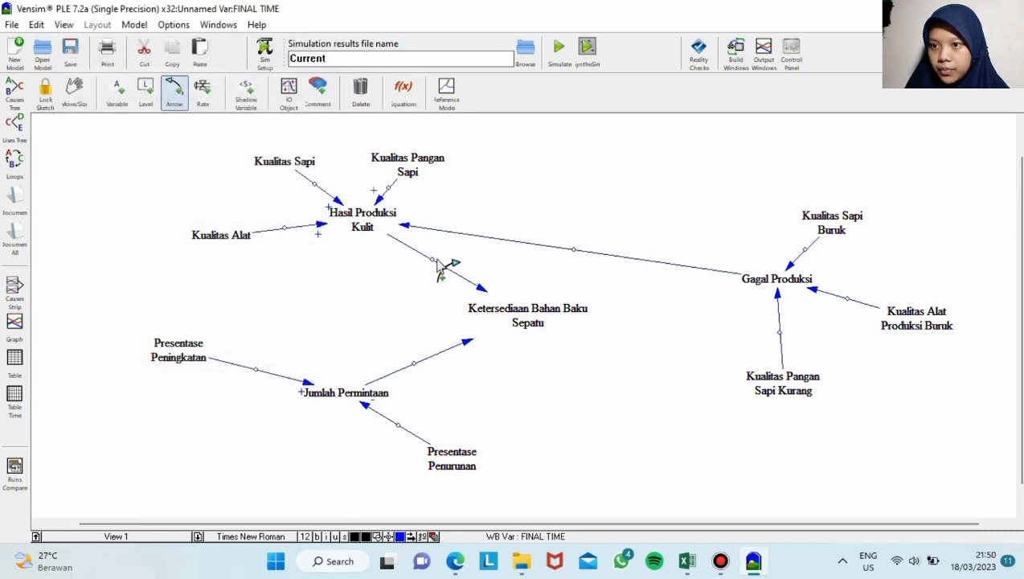
# - Set + polarity on the arrows from Hasil Produksi Kulit and Jumlah Permintaan to Ketersediaan Bahan Baku Sepatu
pyautogui.rightClick(440, 268)
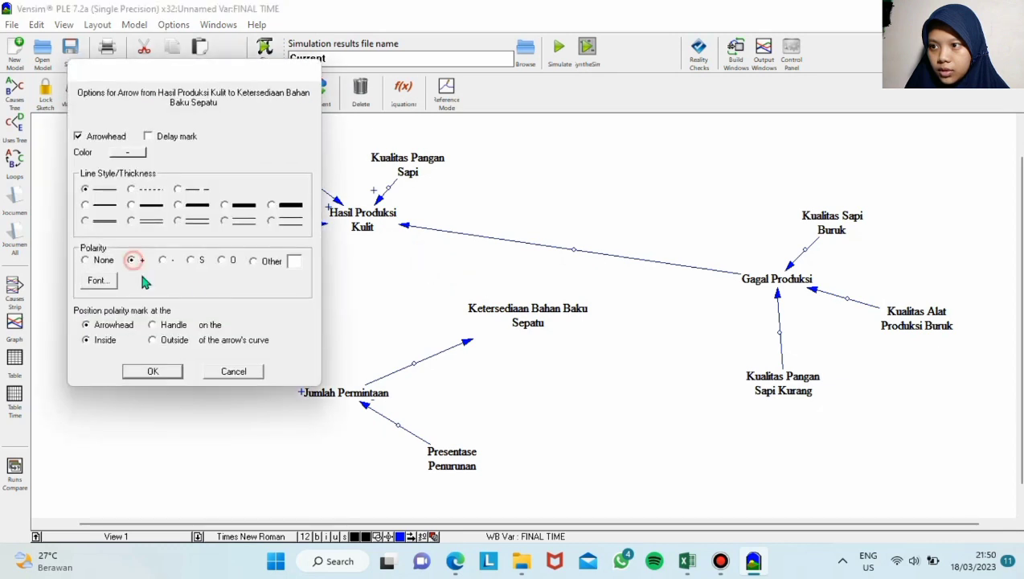
pyautogui.click(174, 372)
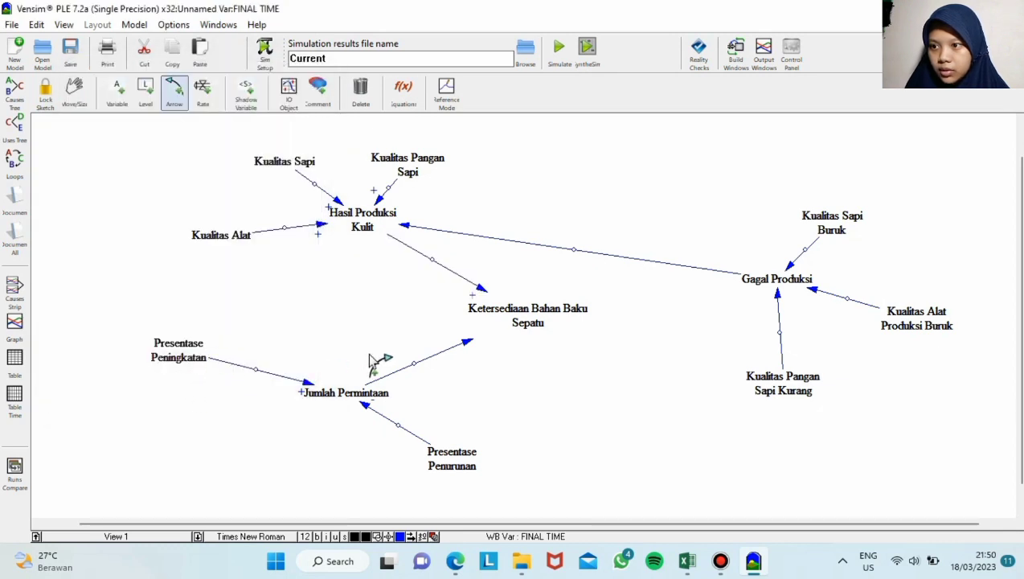
pyautogui.rightClick(414, 364)
pyautogui.click(134, 262)
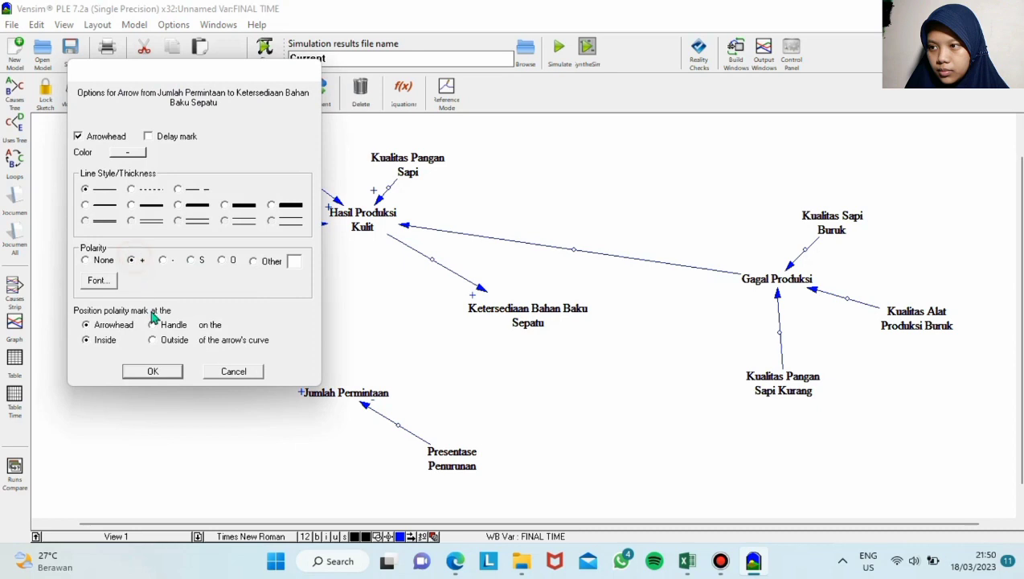
pyautogui.click(168, 375)
# - Set - polarity on the arrow from Gagal Produksi to Hasil Produksi Kulit
pyautogui.rightClick(574, 250)
pyautogui.click(165, 260)
pyautogui.click(153, 372)
# - Set + polarity on the arrows from Kualitas Pangan Sapi Kurang, Kualitas Alat Produksi Buruk and Kualitas Sapi Buruk to Gagal Produksi
pyautogui.rightClick(777, 334)
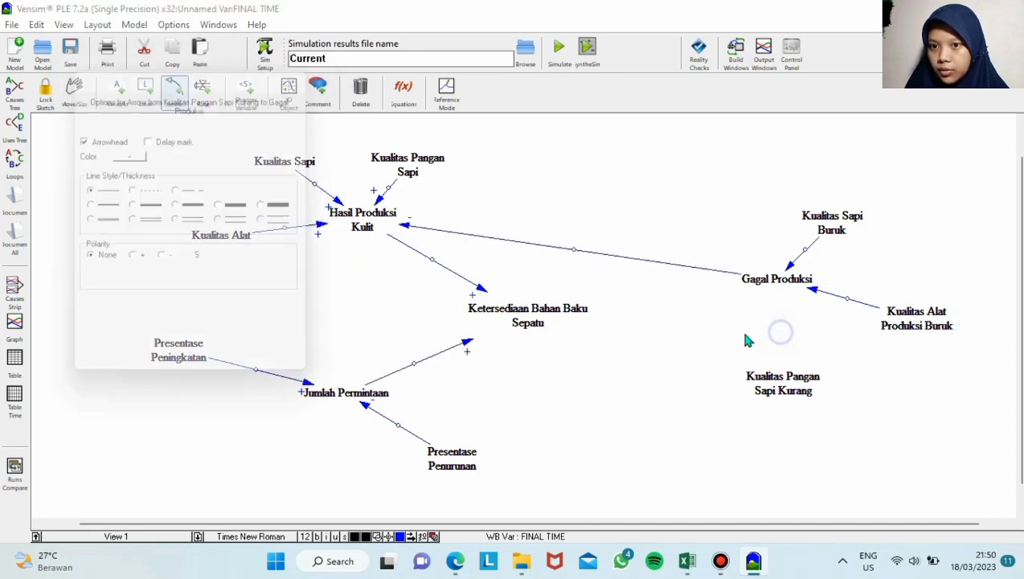
pyautogui.click(132, 262)
pyautogui.click(152, 371)
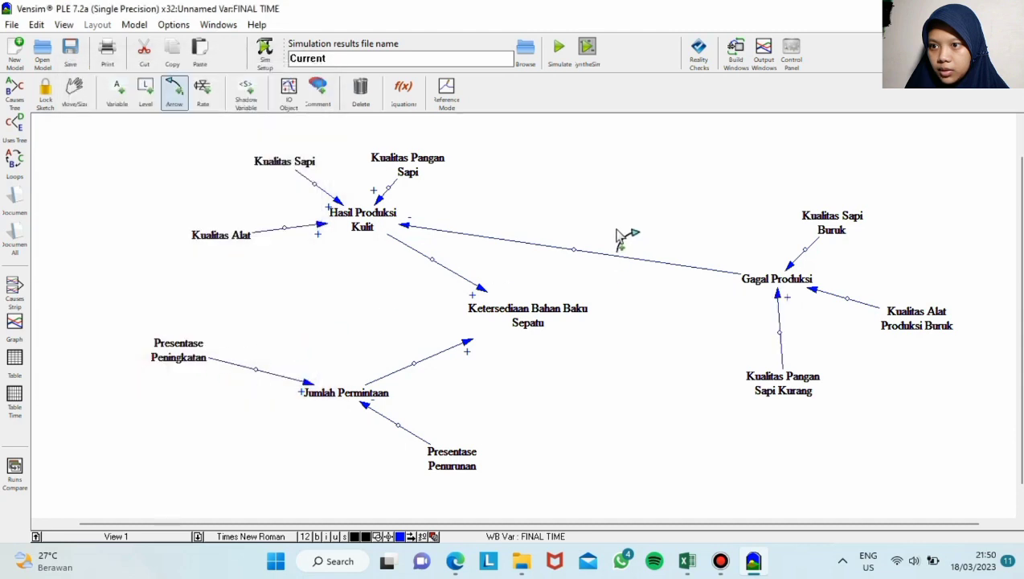
pyautogui.rightClick(845, 302)
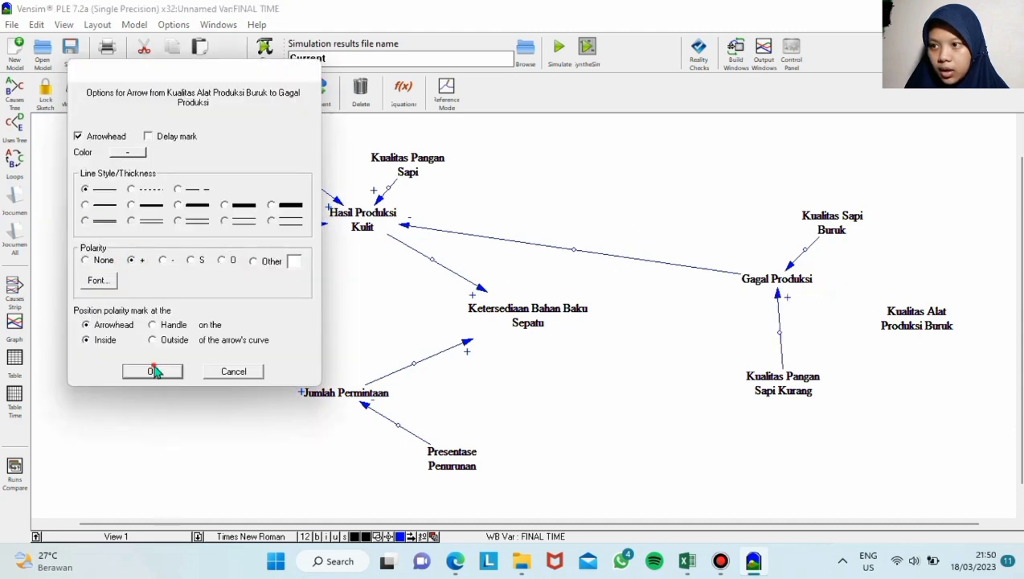
pyautogui.click(152, 370)
pyautogui.rightClick(804, 251)
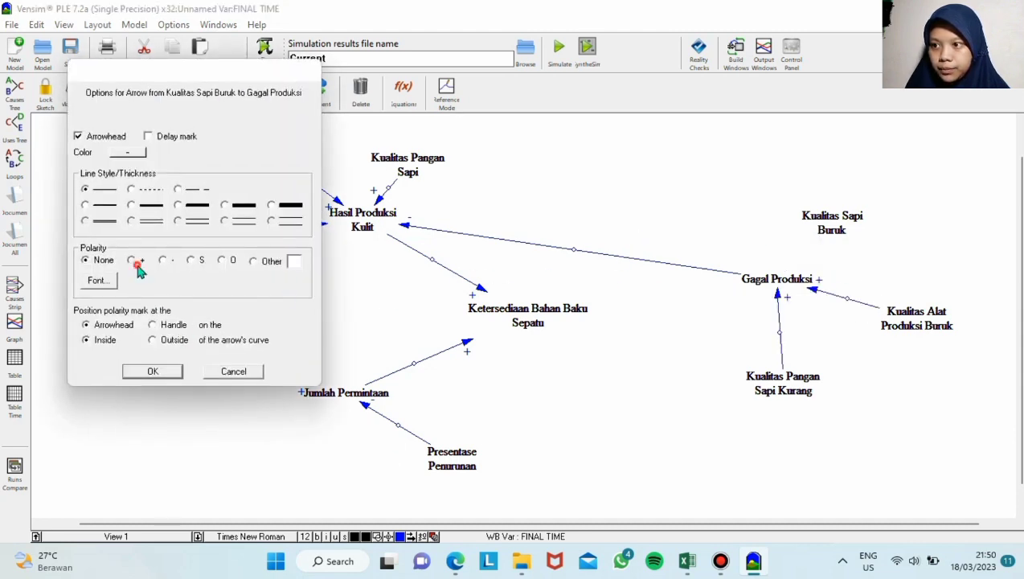
pyautogui.click(153, 372)
# - Curve the arrows into Hasil Produksi Kulit: upward from Gagal Produksi, downward from Kualitas Alat, and down to the left from Kualitas Sapi
pyautogui.moveTo(573, 250); pyautogui.dragTo(571, 221)
pyautogui.click(294, 232)
pyautogui.moveTo(286, 229); pyautogui.dragTo(287, 256)
pyautogui.moveTo(314, 185); pyautogui.dragTo(299, 194)
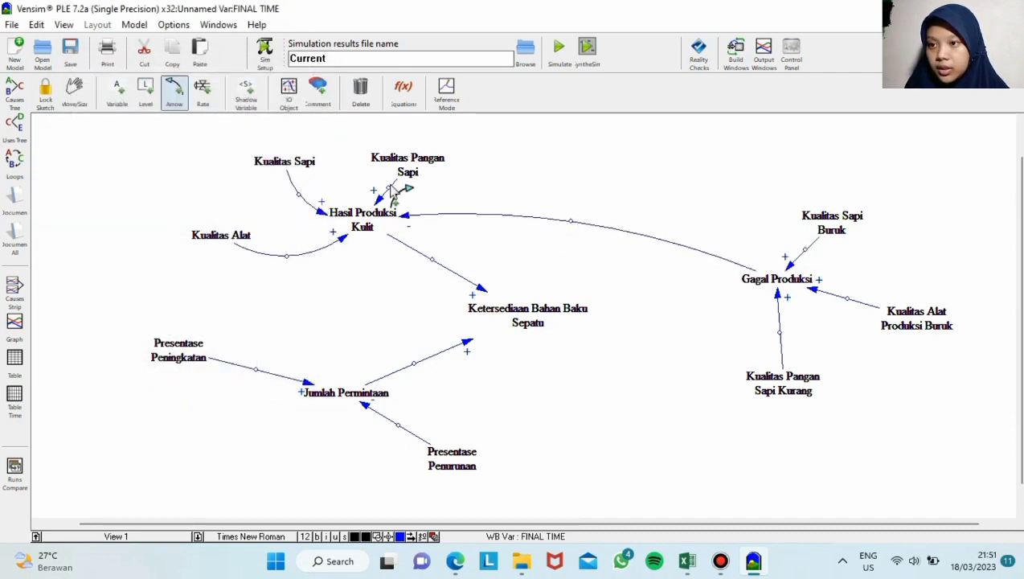
# - Move Kualitas Pangan Sapi slightly up and curve its arrow to Hasil Produksi Kulit outward to the left
pyautogui.click(631, 328)
pyautogui.moveTo(389, 188); pyautogui.dragTo(416, 159)
pyautogui.click(119, 95)
pyautogui.click(392, 158)
pyautogui.press('5')
# - Curve the two arrows into Ketersediaan Bahan Baku Sepatu and the arrows from Presentase Peningkatan and Presentase Penurunan to Jumlah Permintaan
pyautogui.moveTo(435, 263); pyautogui.dragTo(413, 290)
pyautogui.moveTo(265, 372); pyautogui.dragTo(268, 336)
pyautogui.moveTo(400, 426); pyautogui.dragTo(372, 456)
pyautogui.moveTo(413, 363); pyautogui.dragTo(471, 392)
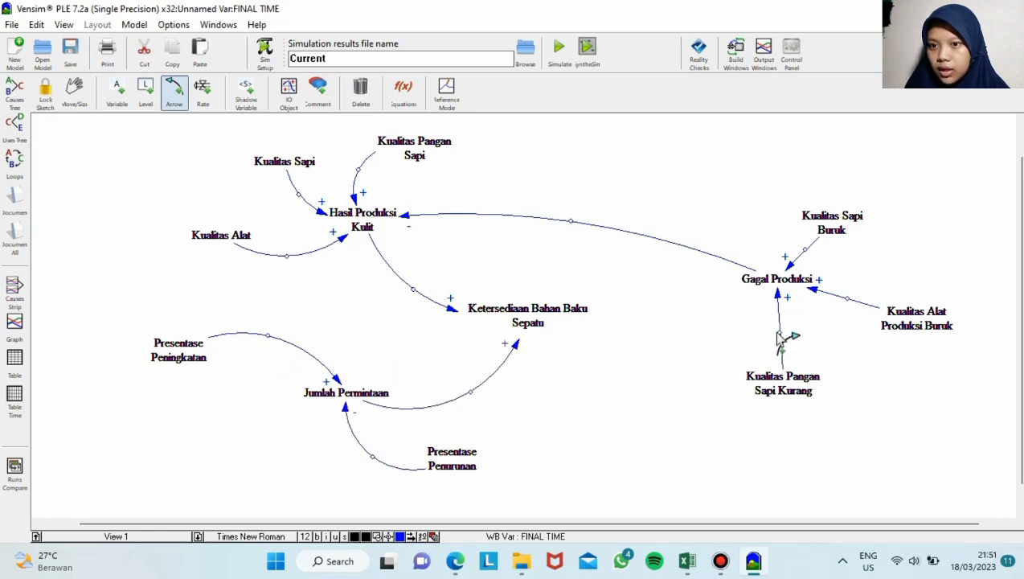
# - Curve the arrows into Gagal Produksi from Kualitas Pangan Sapi Kurang, Kualitas Alat Produksi Buruk and Kualitas Sapi Buruk
pyautogui.moveTo(778, 331); pyautogui.dragTo(741, 336)
pyautogui.moveTo(847, 299); pyautogui.dragTo(839, 328)
pyautogui.moveTo(805, 249); pyautogui.dragTo(833, 257)
pyautogui.click(116, 90)
pyautogui.click(866, 224)
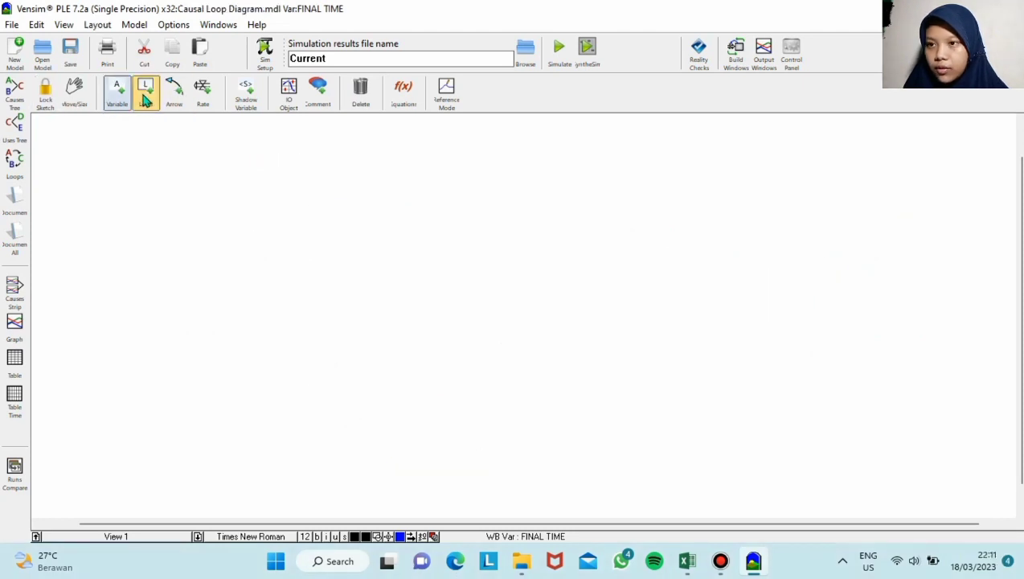
# - Place a level named Jumlah Permintaan in the upper middle of the blank sketch
pyautogui.click(145, 95)
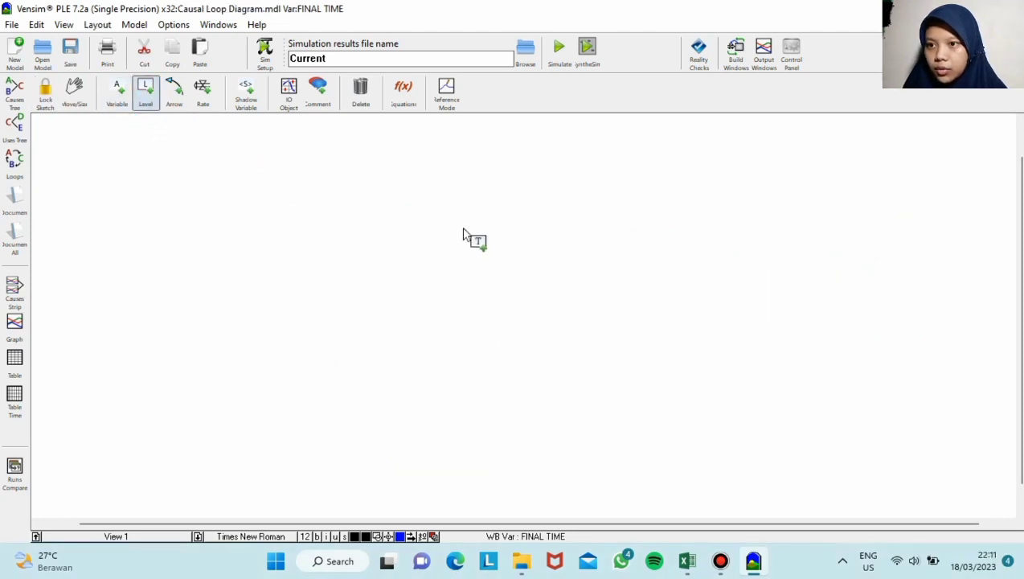
pyautogui.click(485, 210)
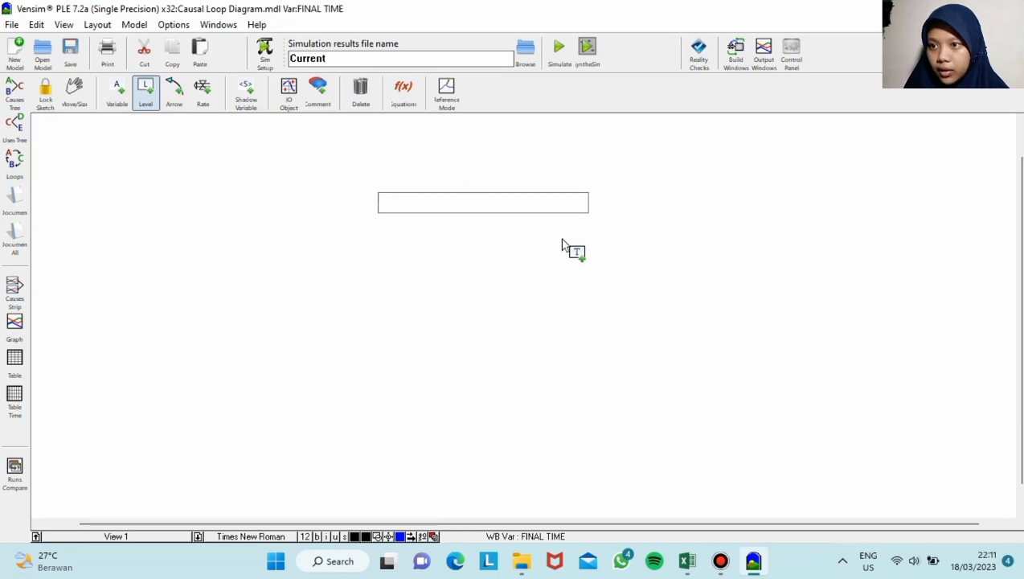
pyautogui.press('capslock')
pyautogui.write('J')
pyautogui.press('capslock')
pyautogui.write('u')
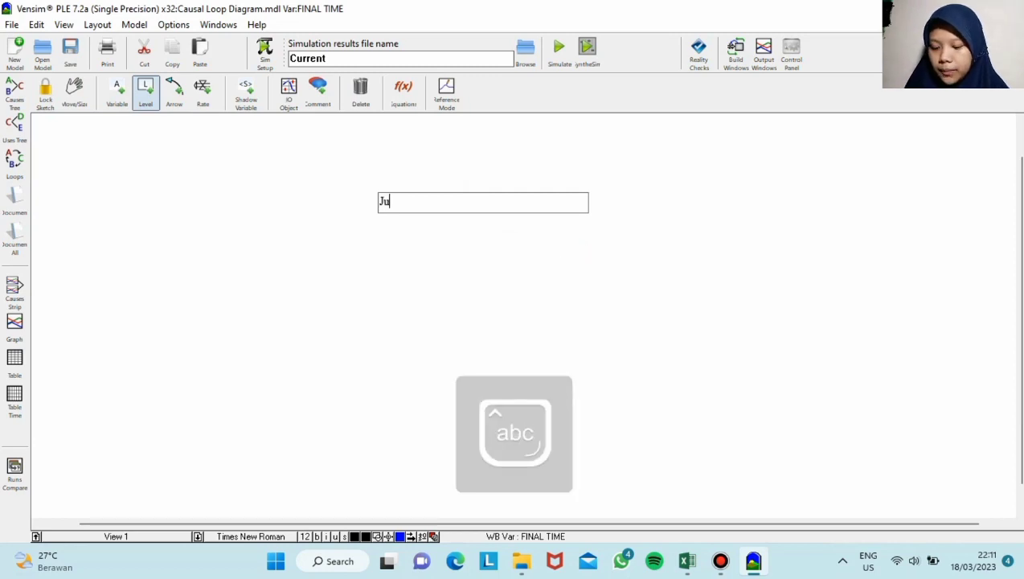
pyautogui.write('mlah')
pyautogui.press('capslock')
pyautogui.write('P')
pyautogui.press('capslock')
pyautogui.write('e')
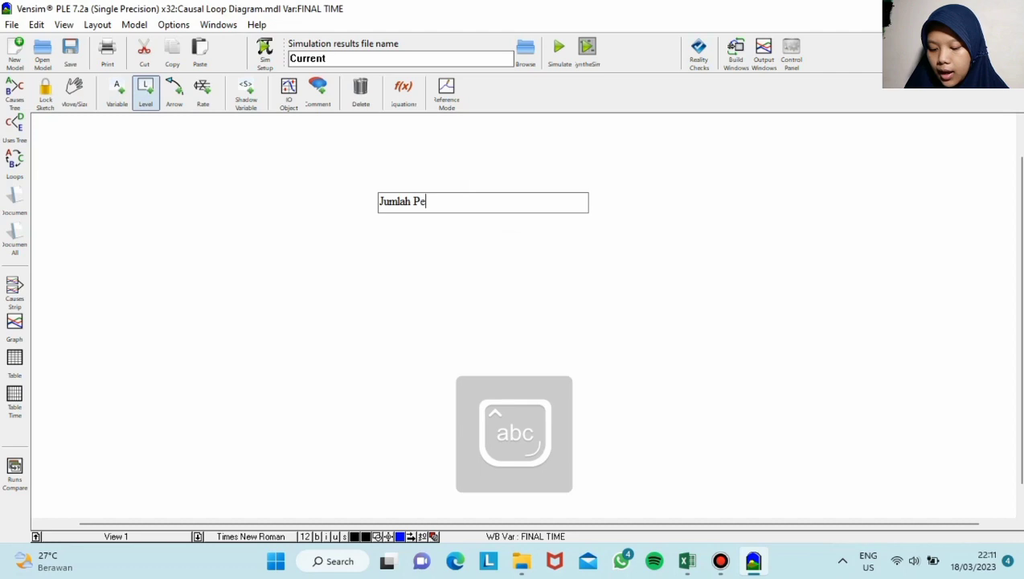
pyautogui.write('rmintaan')
# - Add a second level named Ketersediaan Bahan Baku Sepatu below Jumlah Permintaan
pyautogui.click(465, 313)
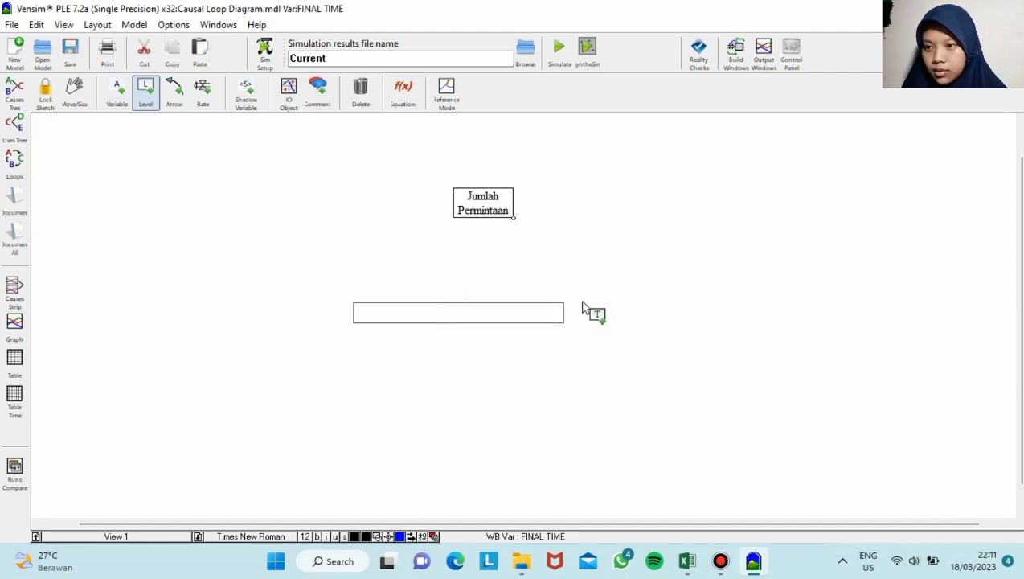
pyautogui.press('capslock')
pyautogui.write('K')
pyautogui.press('capslock')
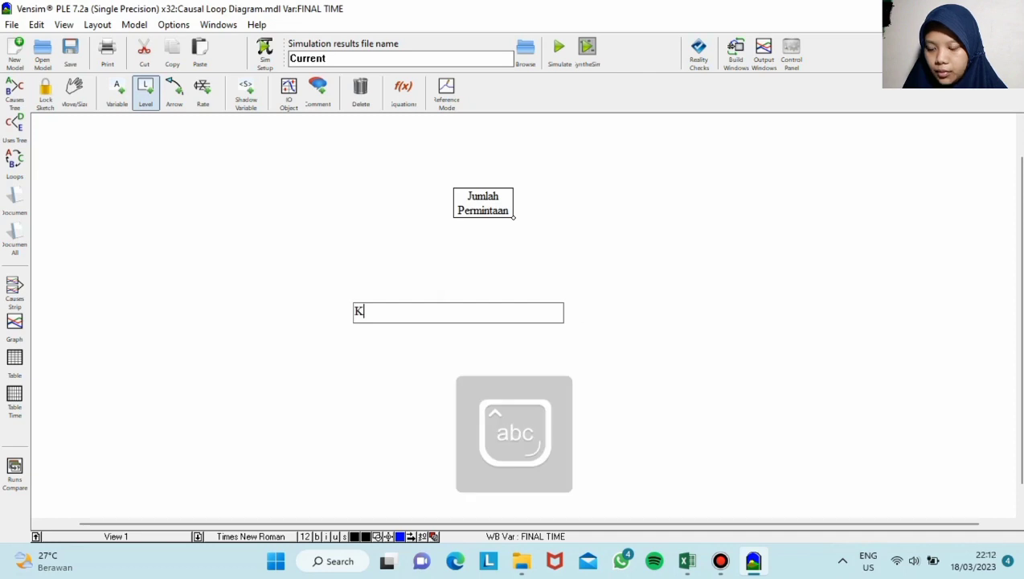
pyautogui.write('etersediaan')
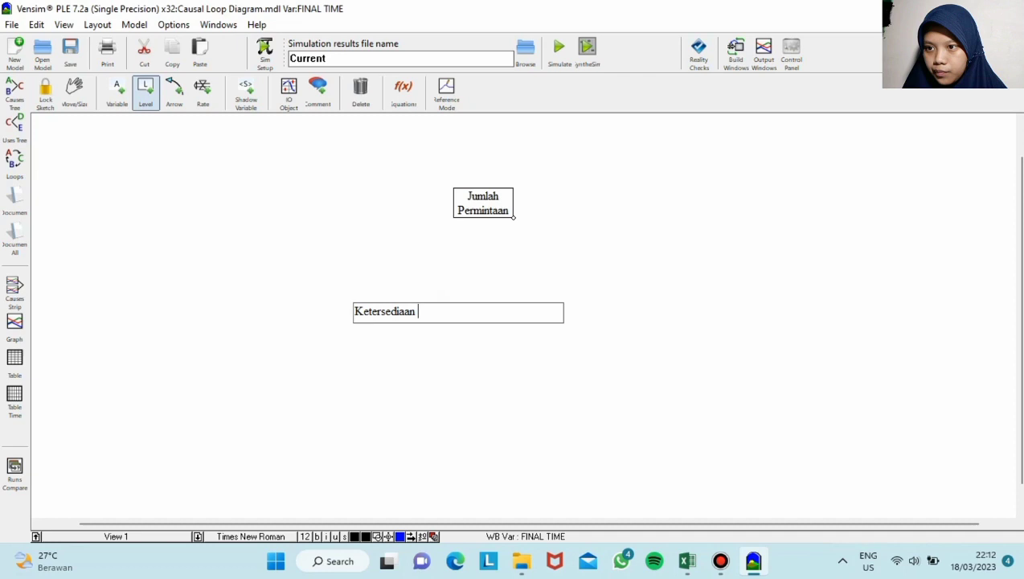
pyautogui.press('capslock')
pyautogui.write('B')
pyautogui.press('capslock')
pyautogui.write('ahan')
pyautogui.press('capslock')
pyautogui.write('B')
pyautogui.press('capslock')
pyautogui.write('aku')
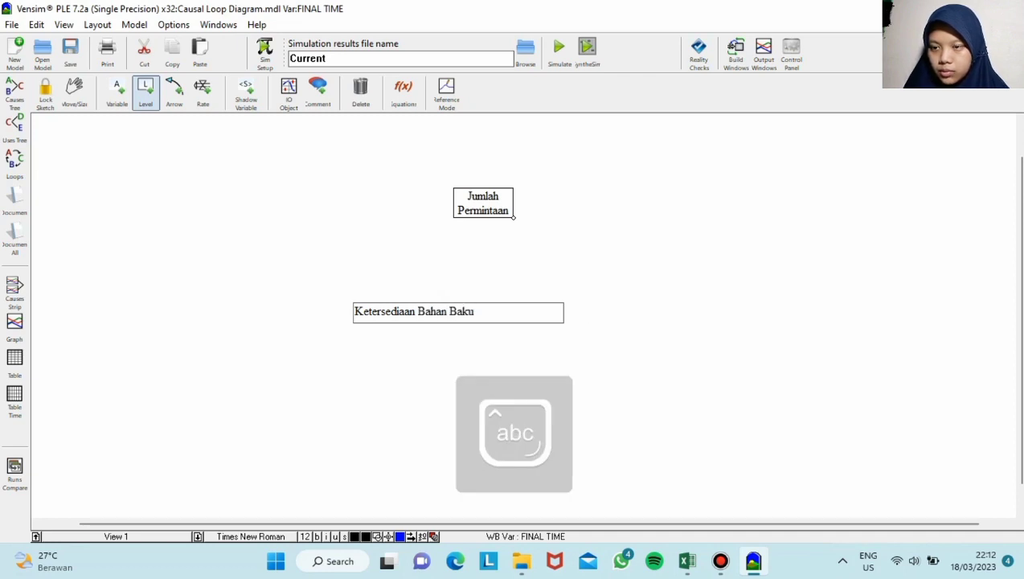
pyautogui.press('capslock')
pyautogui.write('S')
pyautogui.press('capslock')
pyautogui.write('epatu')
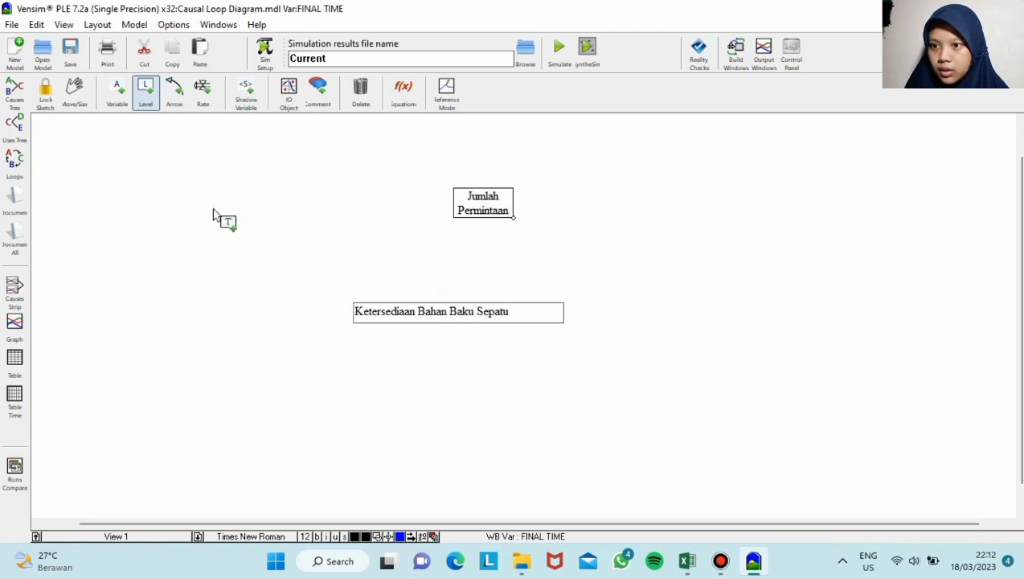
# - Enlarge the Ketersediaan Bahan Baku Sepatu box to fit its name on two lines and line it up beneath Jumlah Permintaan
pyautogui.click(77, 94)
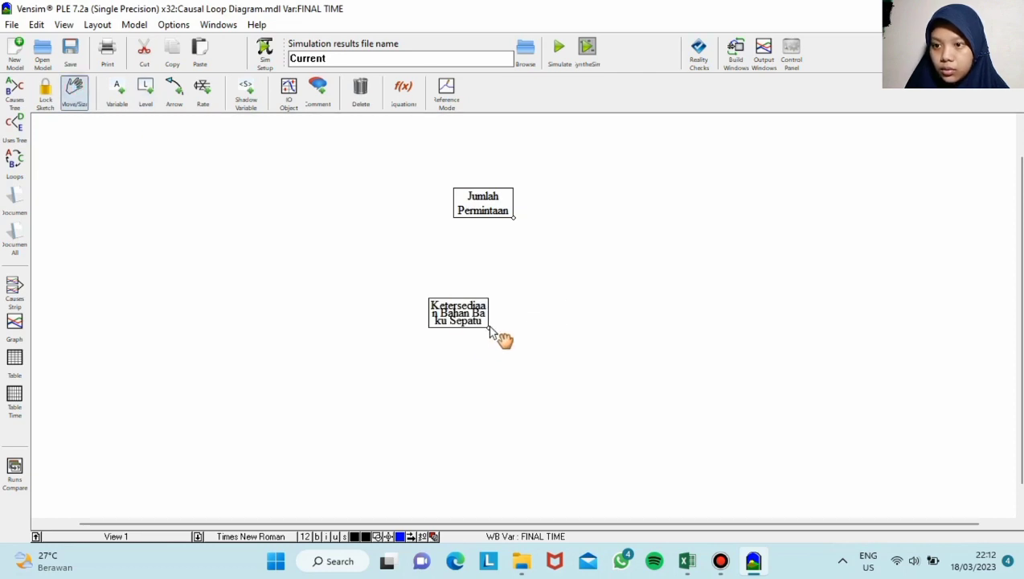
pyautogui.moveTo(488, 329); pyautogui.dragTo(539, 351)
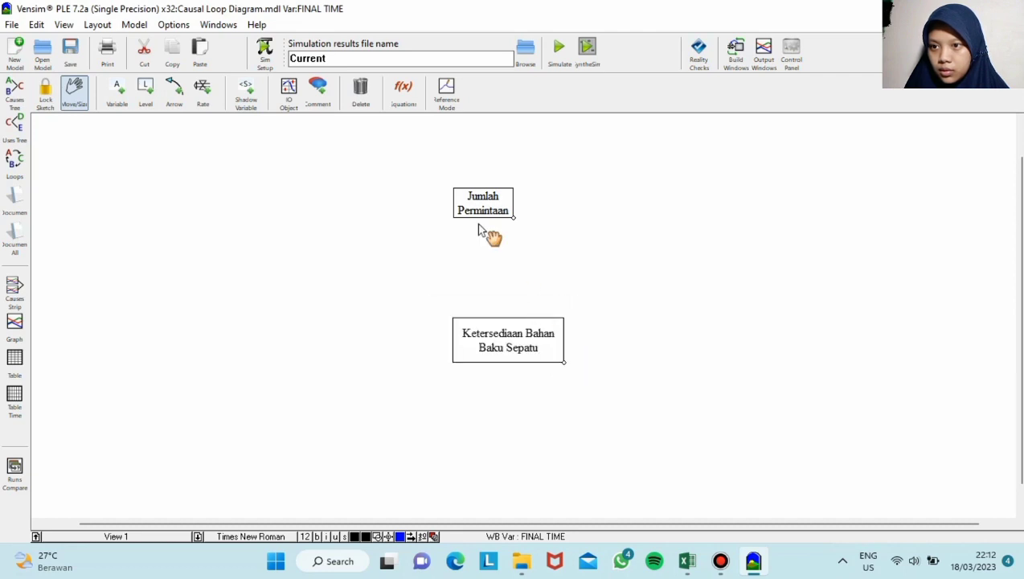
pyautogui.moveTo(499, 229); pyautogui.dragTo(504, 235)
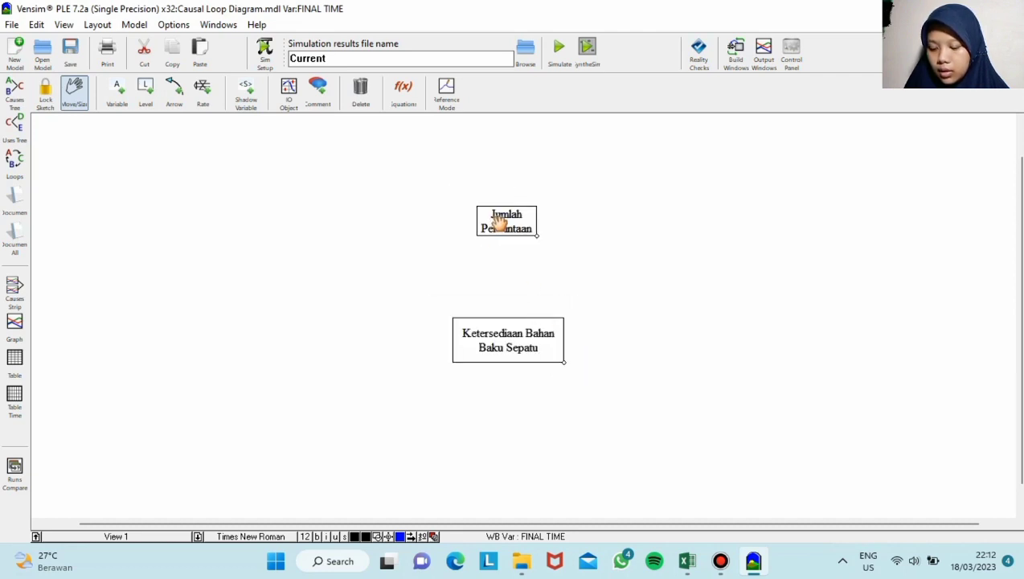
pyautogui.moveTo(535, 350); pyautogui.dragTo(539, 364)
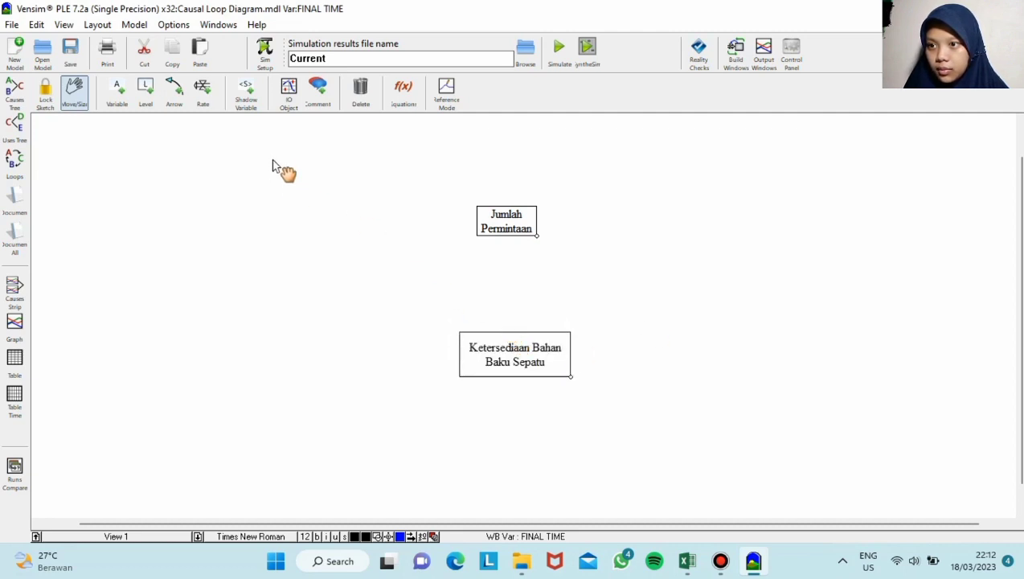
# - Draw a rate named Peningkatan Permintaan flowing from a cloud into the Jumlah Permintaan level
pyautogui.click(204, 98)
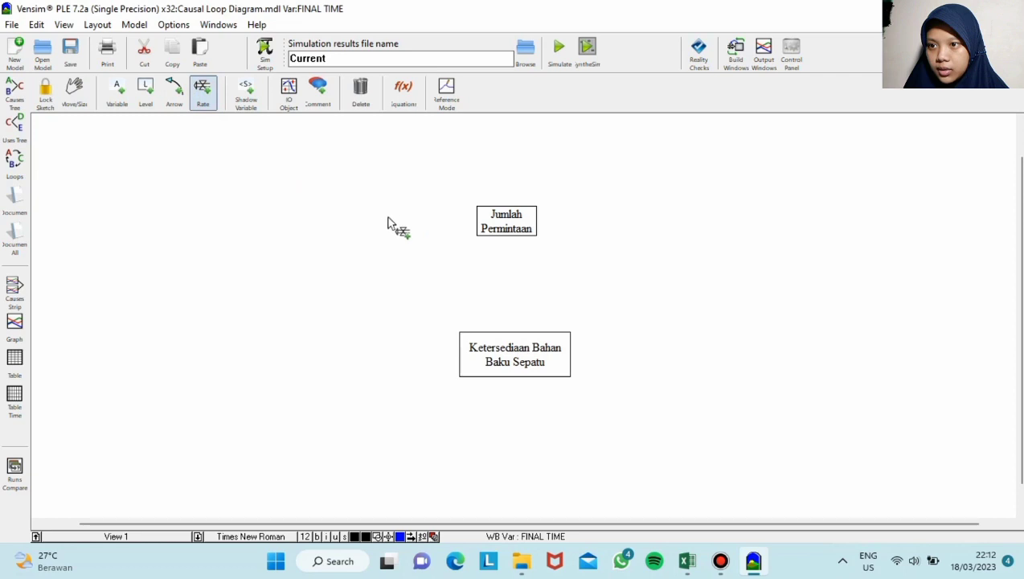
pyautogui.click(374, 218)
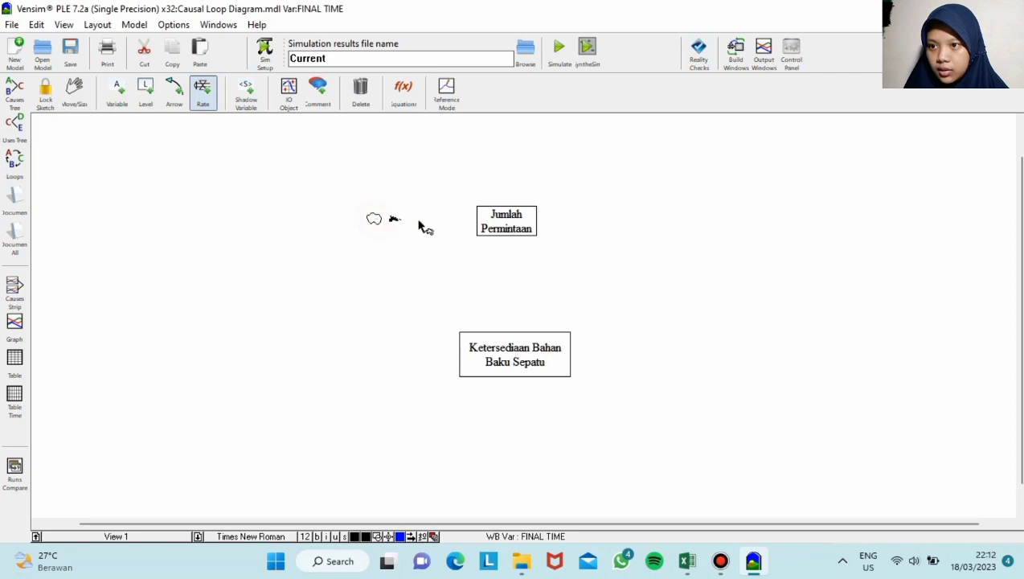
pyautogui.click(478, 224)
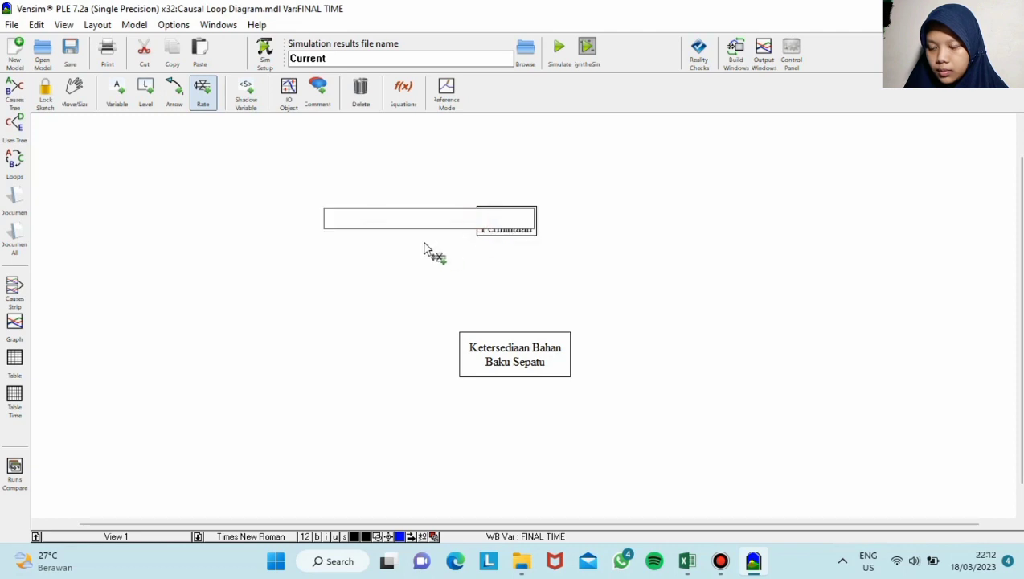
pyautogui.press('capslock')
pyautogui.write('P')
pyautogui.press('capslock')
pyautogui.write('ening')
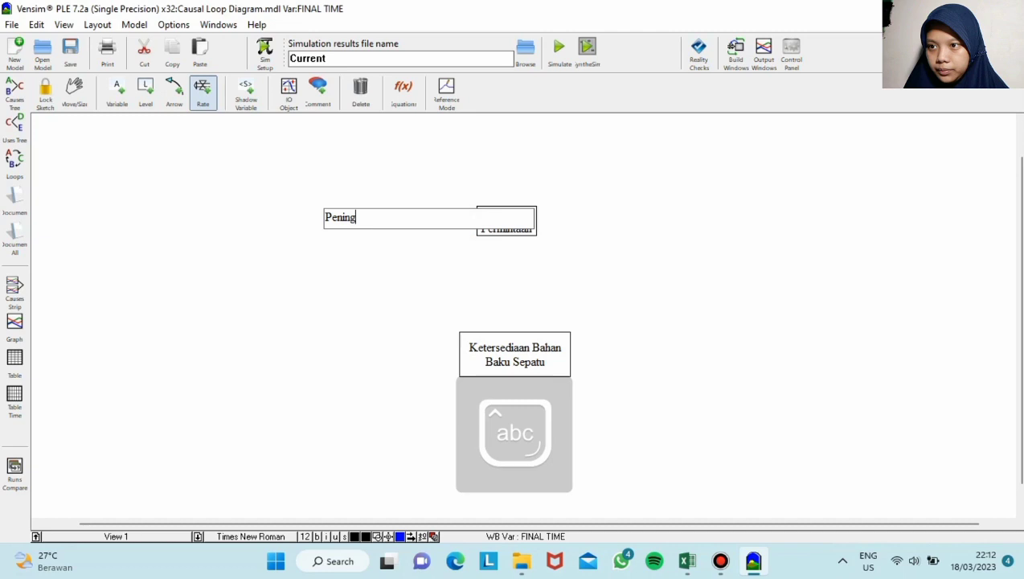
pyautogui.write('katan')
pyautogui.press('capslock')
pyautogui.write('P')
pyautogui.press('capslock')
pyautogui.write('ermintaan')
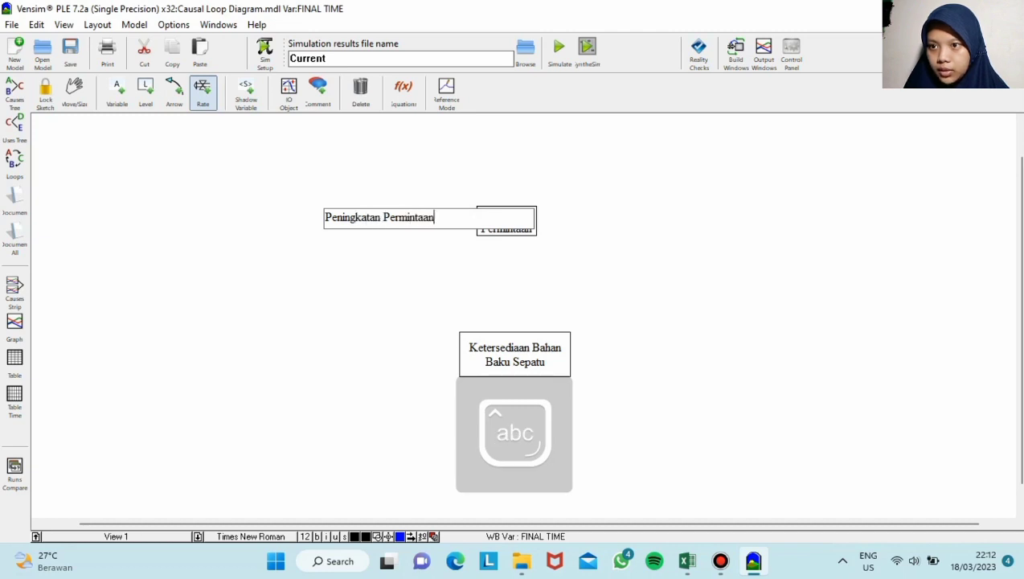
# - Draw a rate named Penurunan Permintaan flowing out of Jumlah Permintaan to a cloud on its right
pyautogui.click(206, 97)
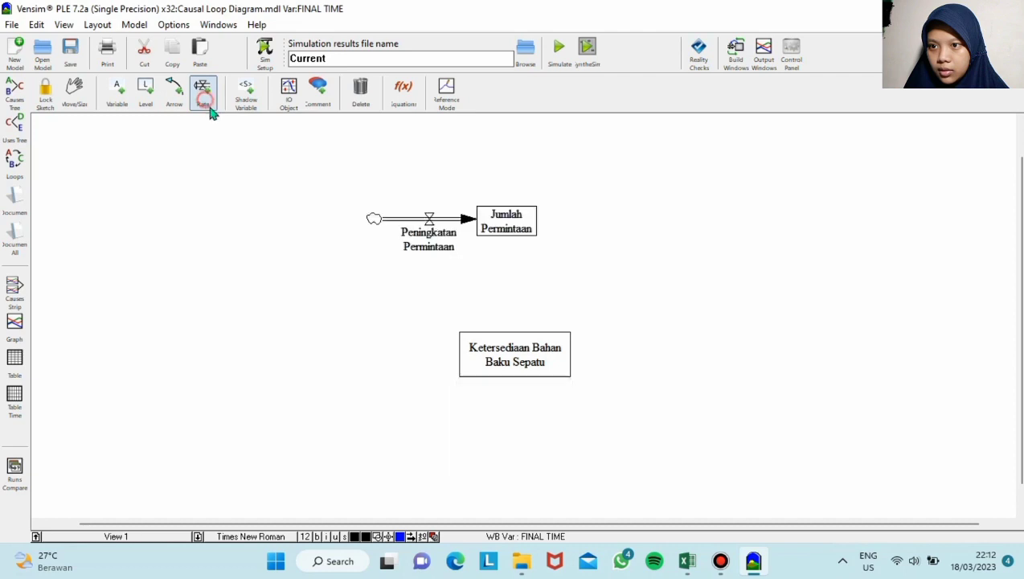
pyautogui.click(532, 223)
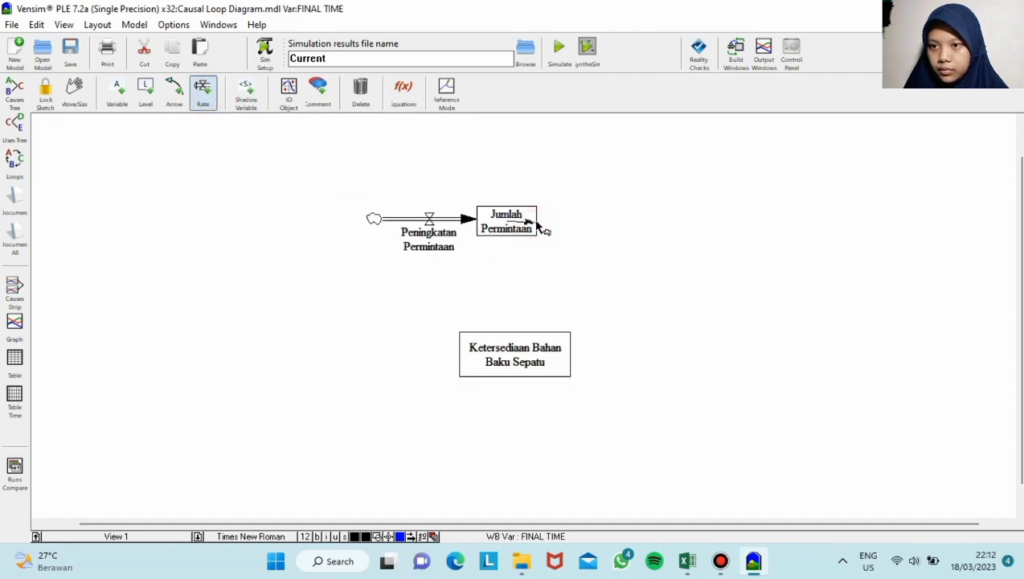
pyautogui.click(609, 227)
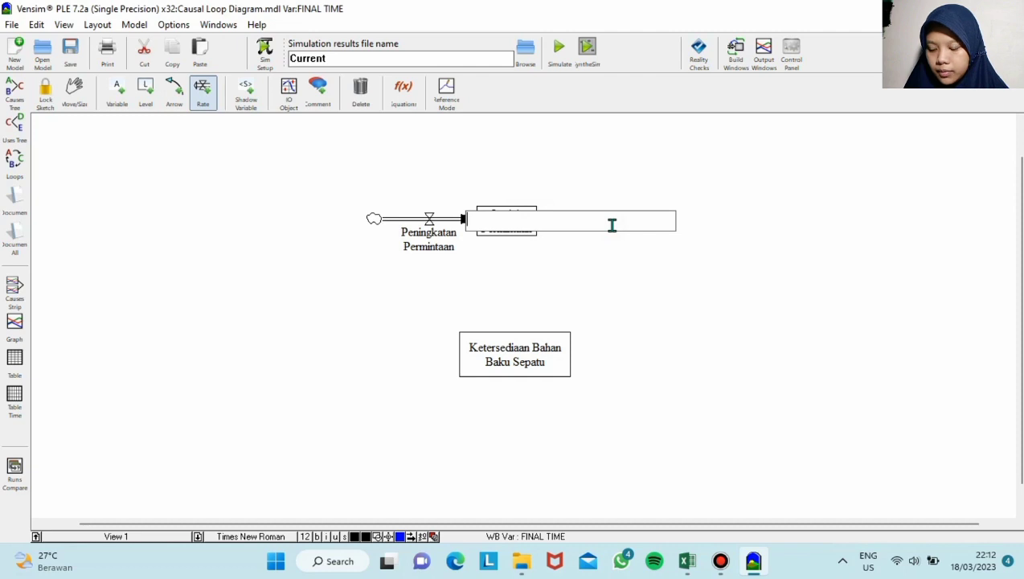
pyautogui.press('capslock')
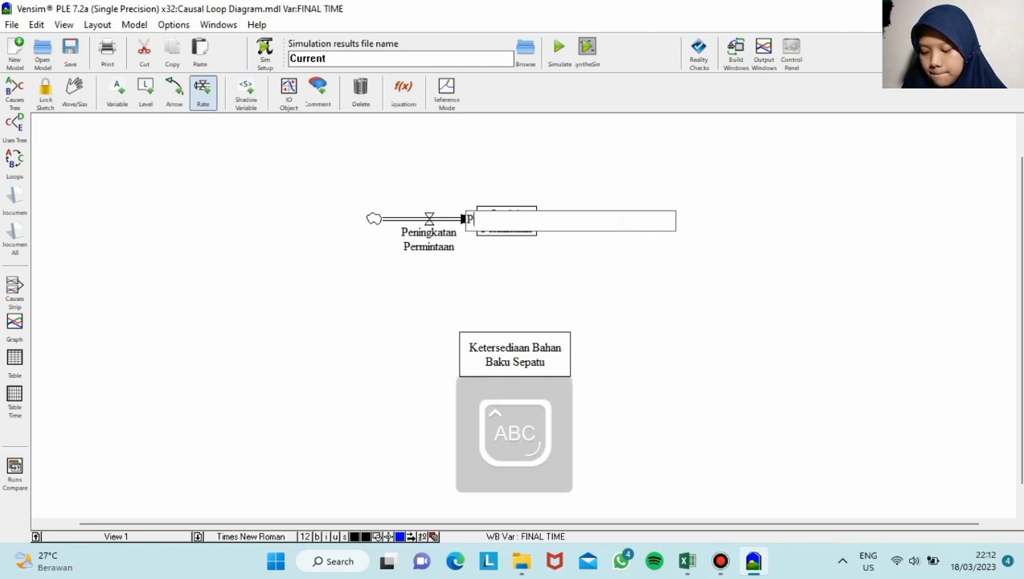
pyautogui.write('Penurunan')
pyautogui.press('capslock')
pyautogui.write('Permintaan')
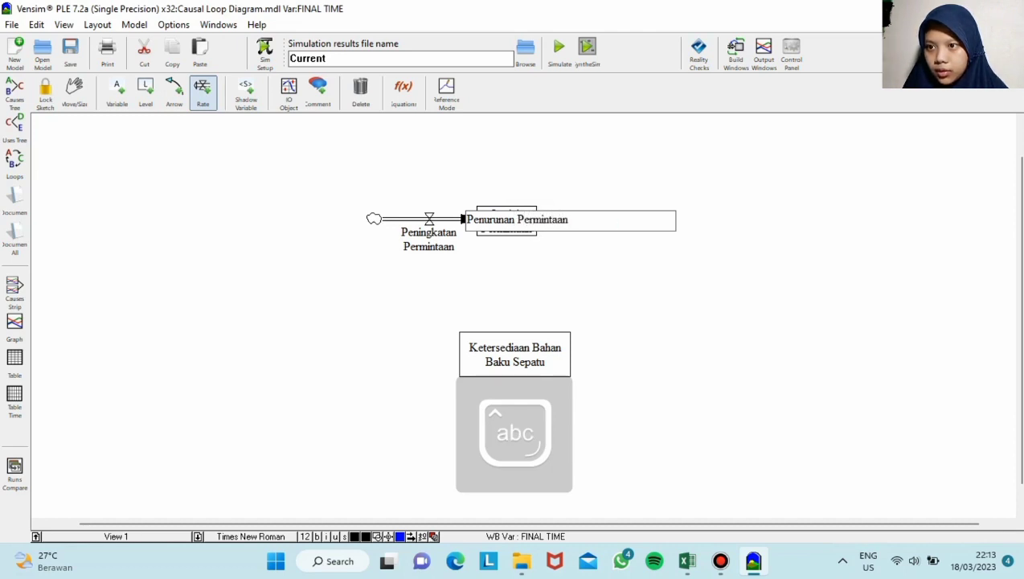
pyautogui.press('Return')
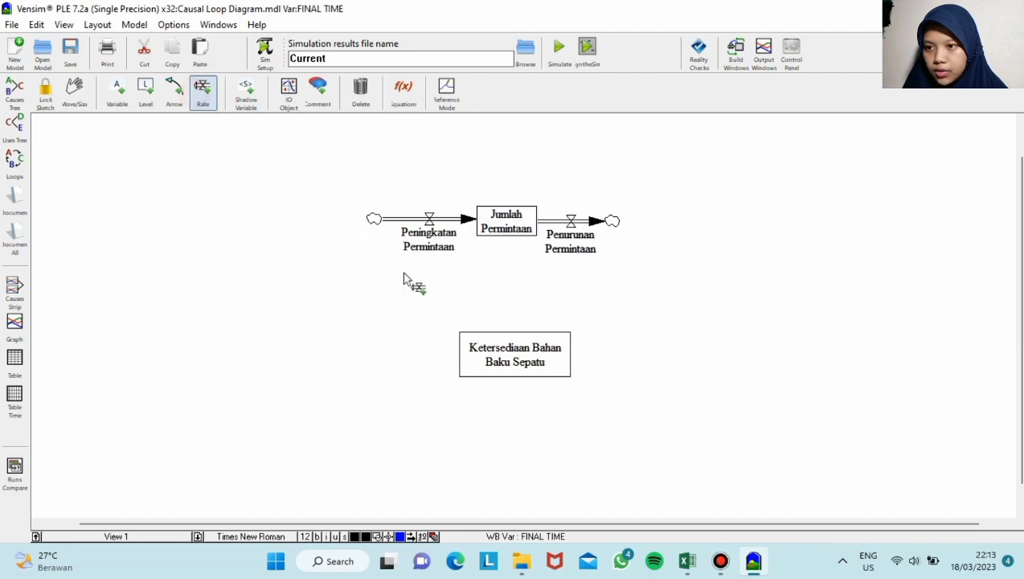
# - Draw a rate named Hasil Produksi flowing from a cloud into the Ketersediaan Bahan Baku Sepatu level
pyautogui.click(356, 354)
pyautogui.click(463, 360)
pyautogui.press('capslock')
pyautogui.write('H')
pyautogui.press('capslock')
pyautogui.write('asil Produksi')
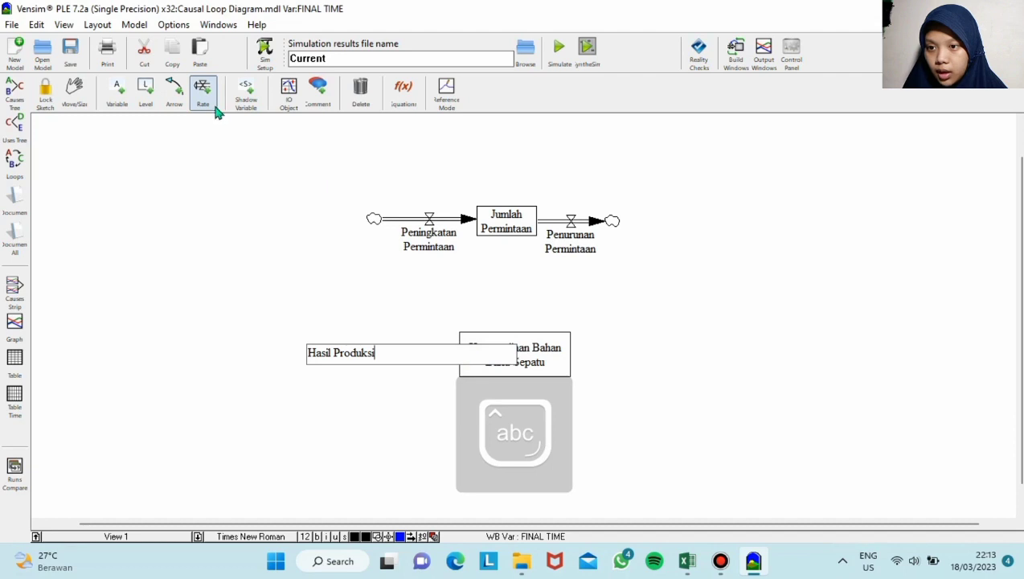
pyautogui.press('Return')
# - Draw a rate named Gagal Produksi flowing out of Ketersediaan Bahan Baku Sepatu to a cloud on its right
pyautogui.click(565, 357)
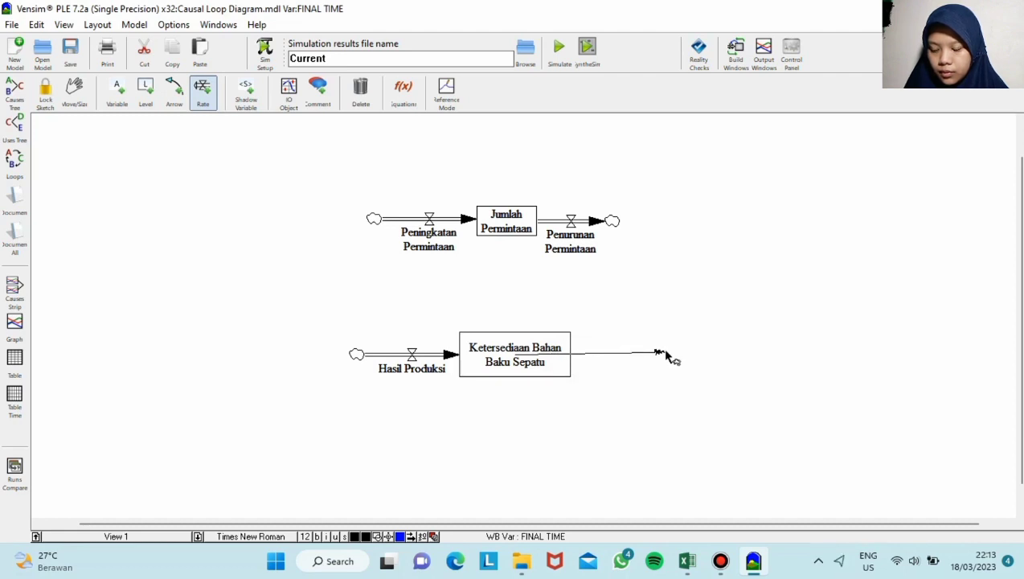
pyautogui.click(668, 353)
pyautogui.write('Gagal Produksi')
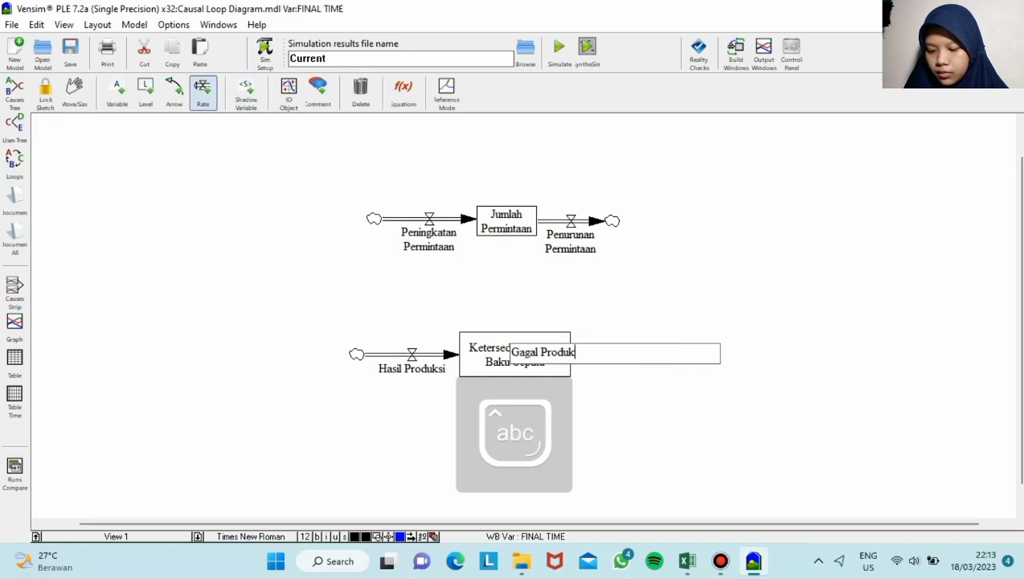
pyautogui.click(205, 106)
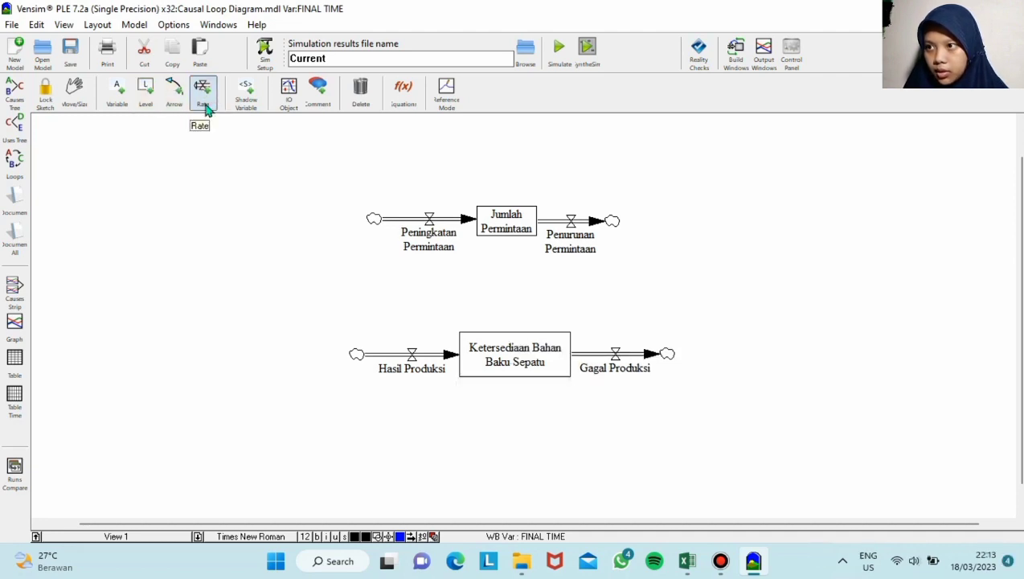
# - Add the variables Presentase Peningkatan and Presentase Penurunan above the inflow and outflow rates of Jumlah Permintaan
pyautogui.click(117, 91)
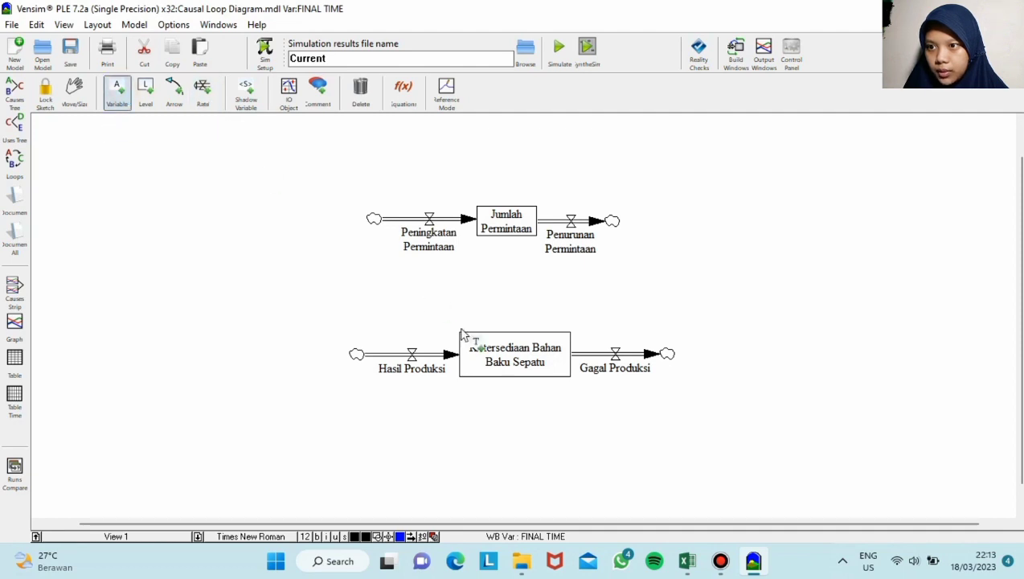
pyautogui.click(416, 164)
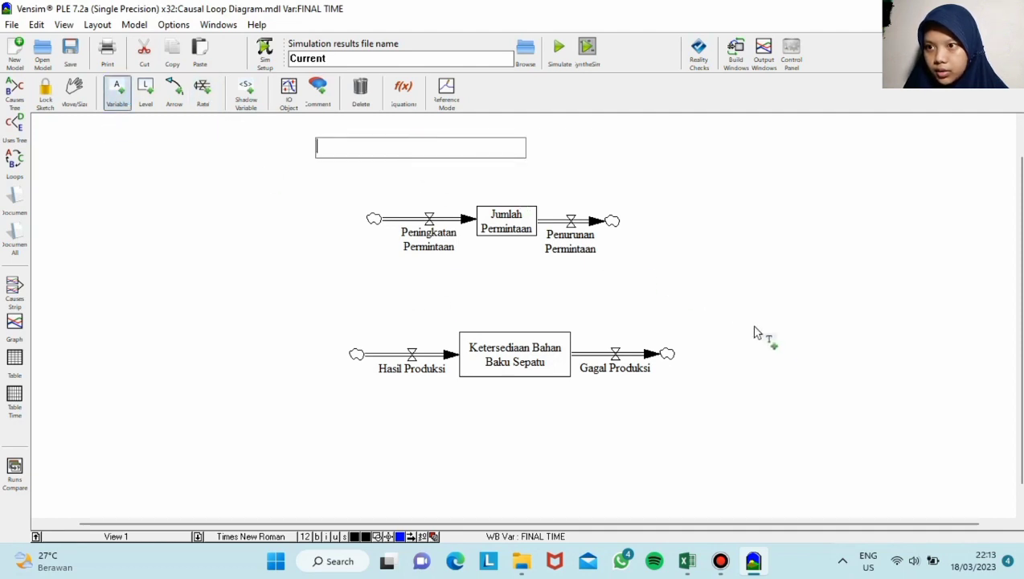
pyautogui.write('Presentasi')
pyautogui.press('BackSpace')
pyautogui.write('e Pe')
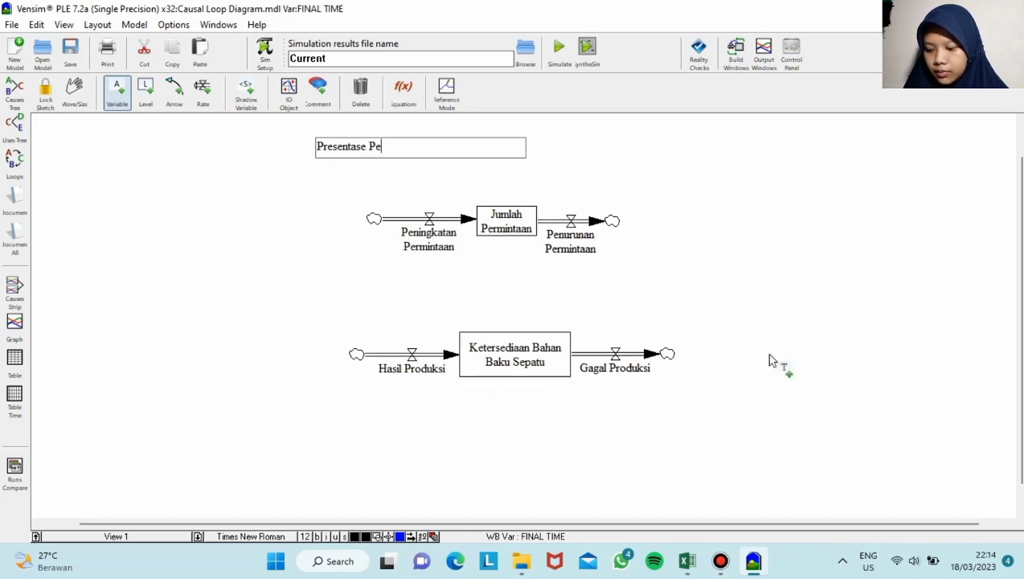
pyautogui.write('ningkatan')
pyautogui.click(565, 165)
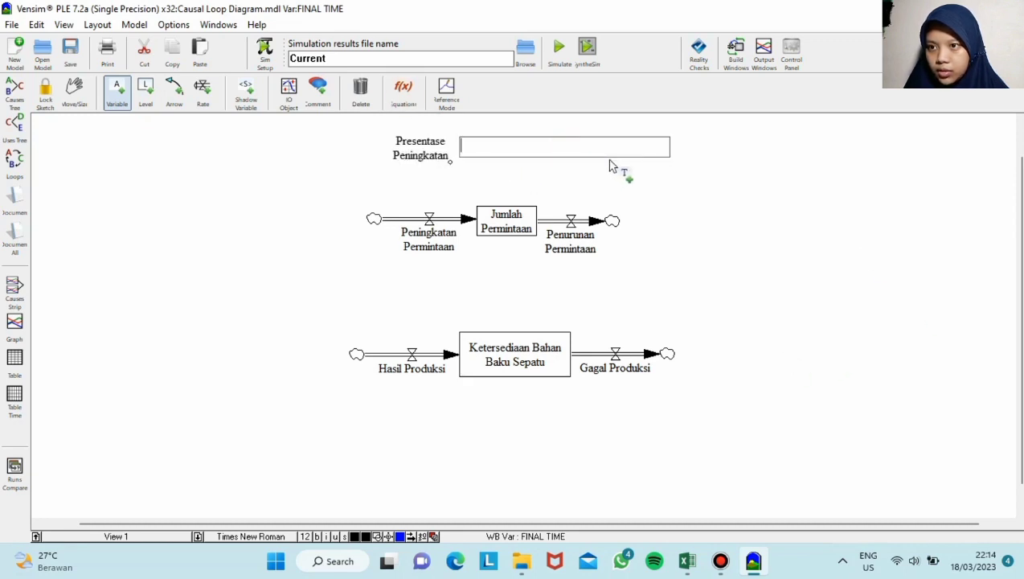
pyautogui.write('Presentase Penurunan')
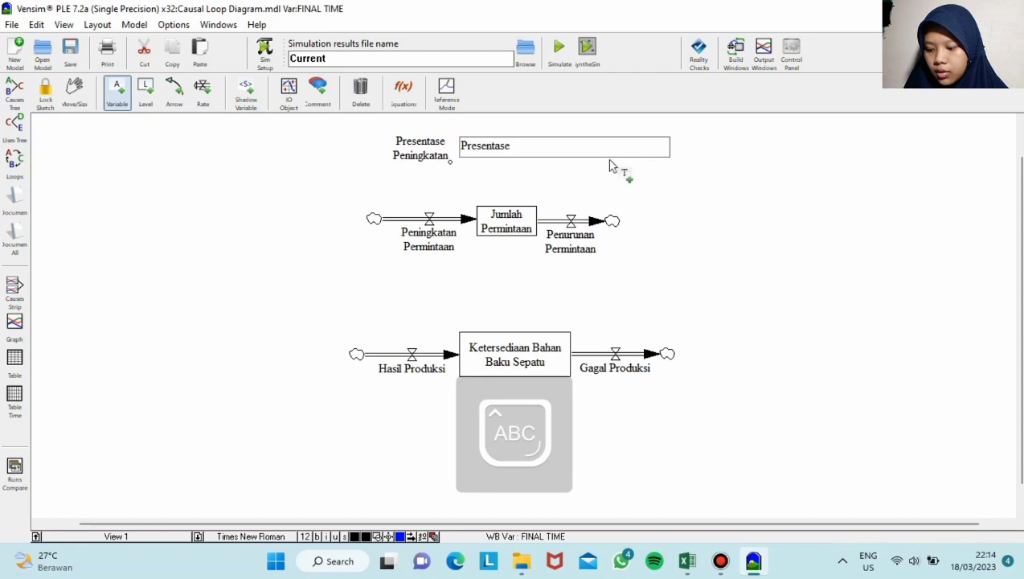
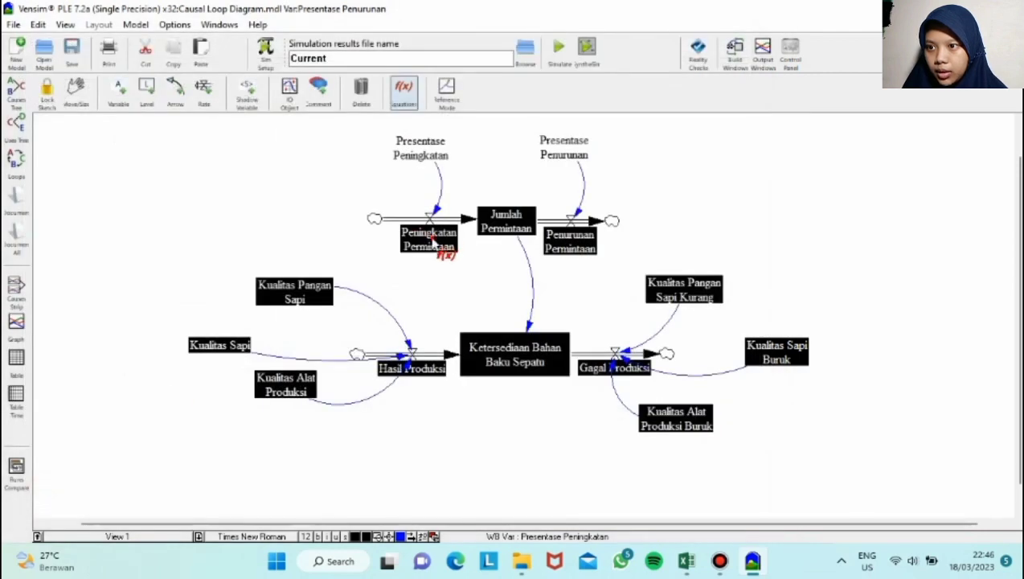
# - Define the Peningkatan Permintaan rate with the equation Presentase Peningkatan*1000
pyautogui.click(432, 241)
pyautogui.click(424, 311)
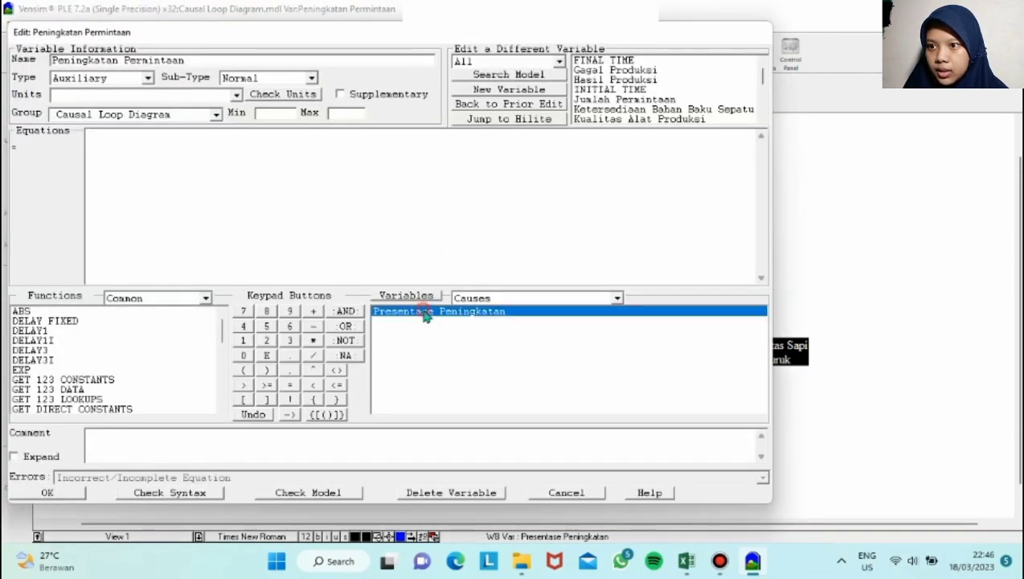
pyautogui.click(313, 340)
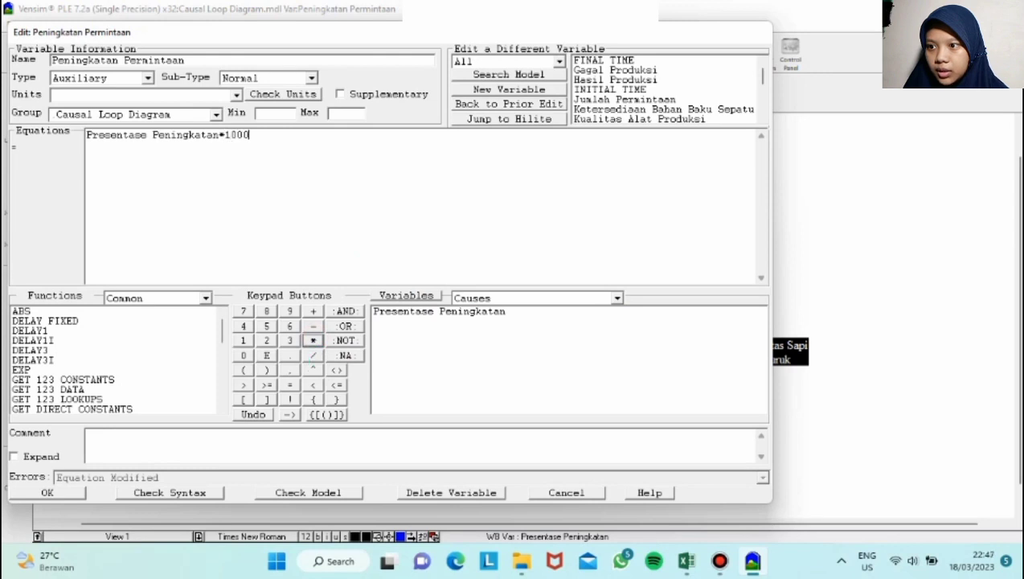
pyautogui.click(47, 492)
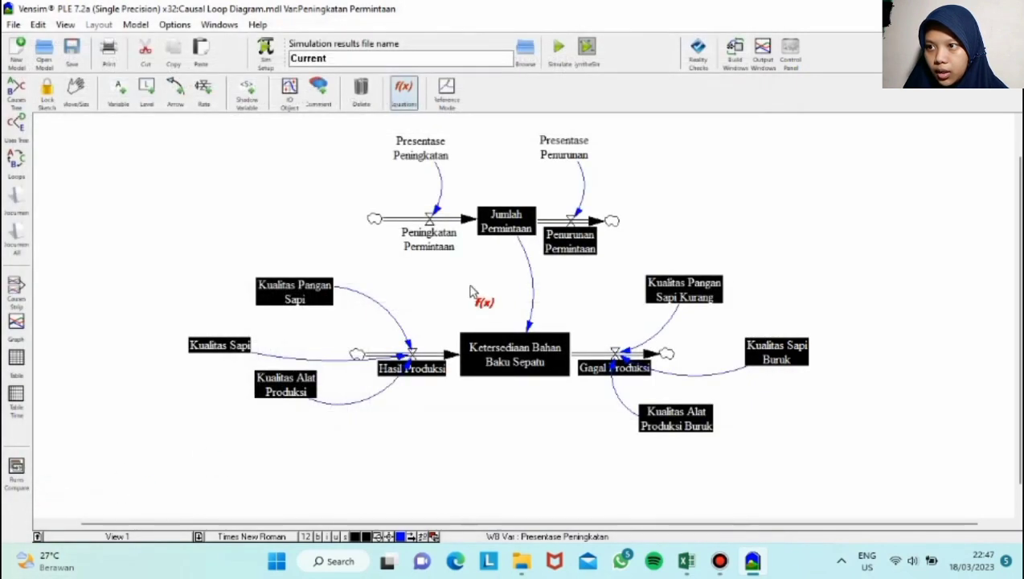
# - Define the Penurunan Permintaan rate with the equation Presentase Penurunan*1000
pyautogui.click(568, 241)
pyautogui.click(480, 312)
pyautogui.click(313, 339)
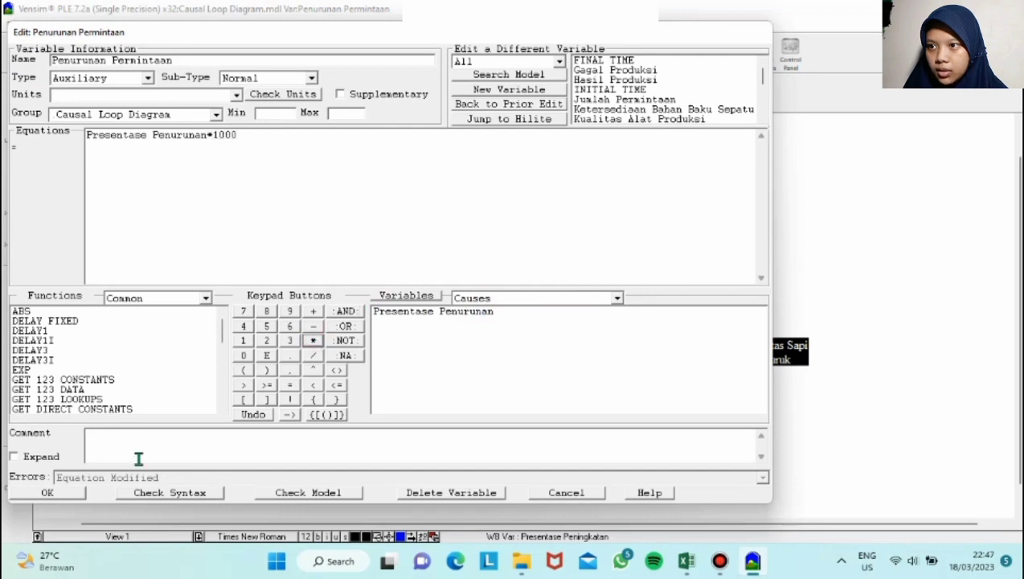
pyautogui.click(60, 495)
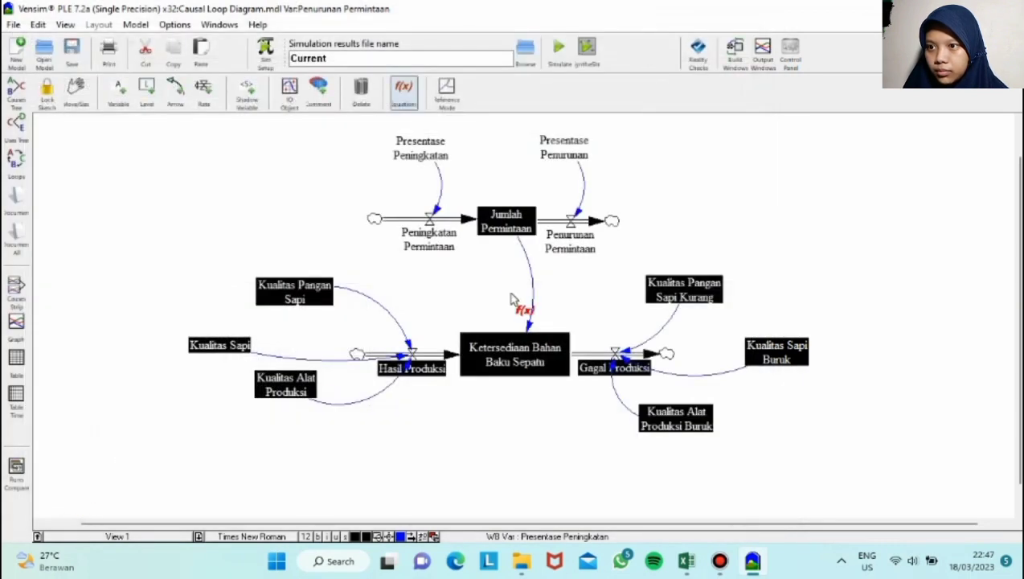
# - Set the initial value of the Jumlah Permintaan level to 3000, keeping its inflow-minus-outflow equation
pyautogui.click(493, 220)
pyautogui.click(176, 247)
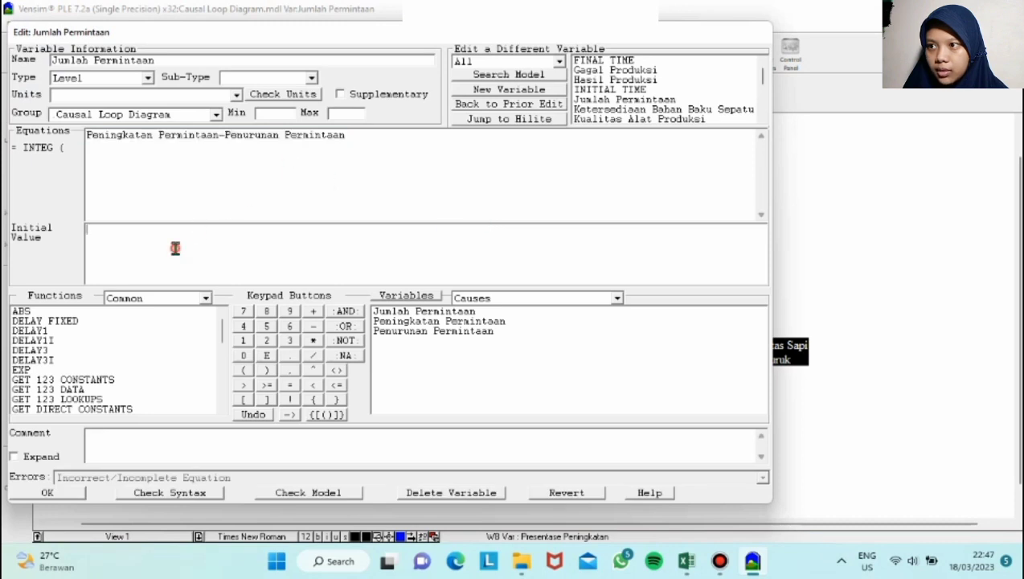
pyautogui.write('3000')
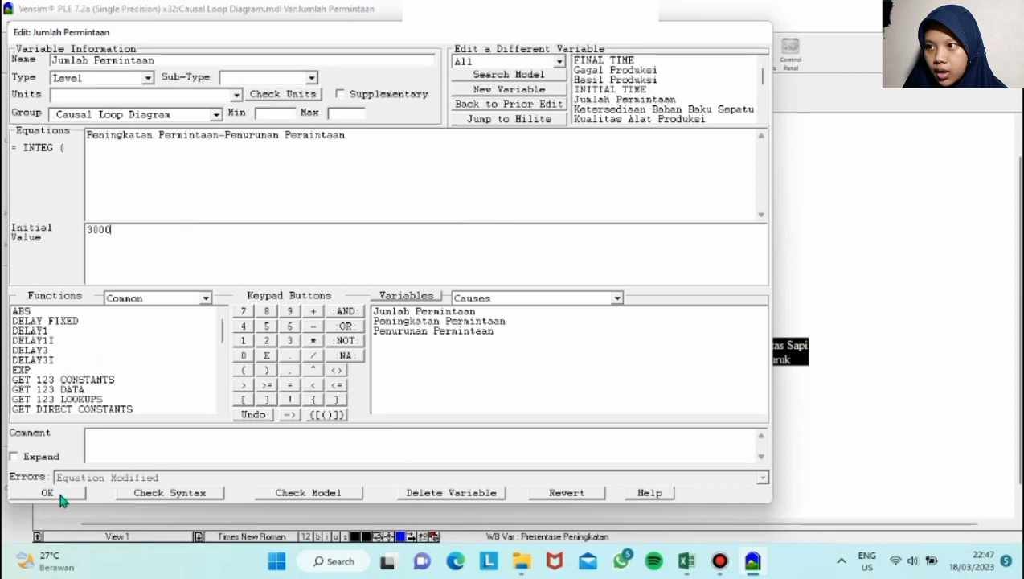
pyautogui.click(61, 495)
# - Set the equation of the Kualitas Pangan Sapi variable to 9000*0.5
pyautogui.click(275, 291)
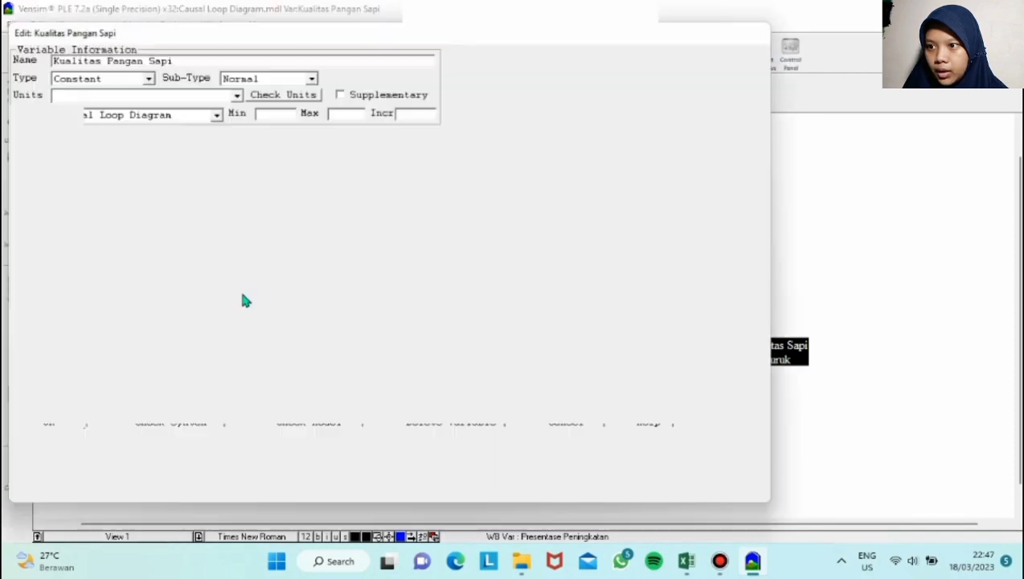
pyautogui.write('9000')
pyautogui.click(313, 343)
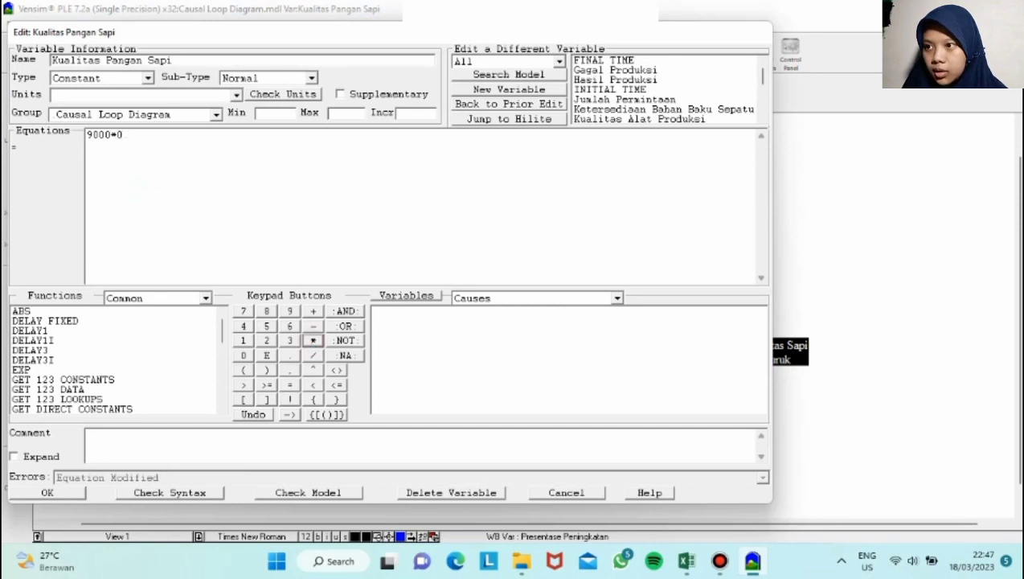
pyautogui.click(47, 493)
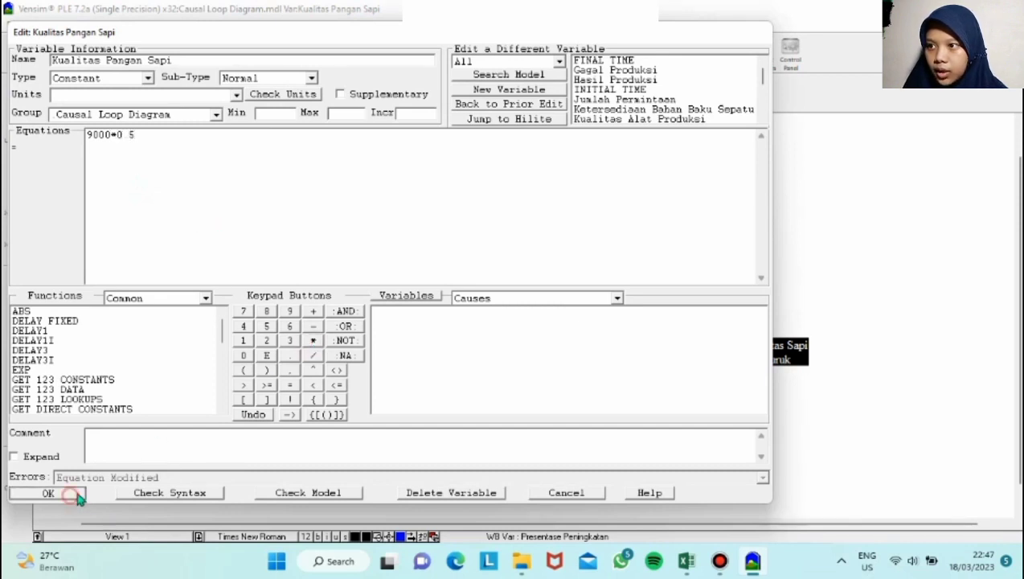
# - Set the equation of the Kualitas Sapi variable to 5000*0.3
pyautogui.click(227, 354)
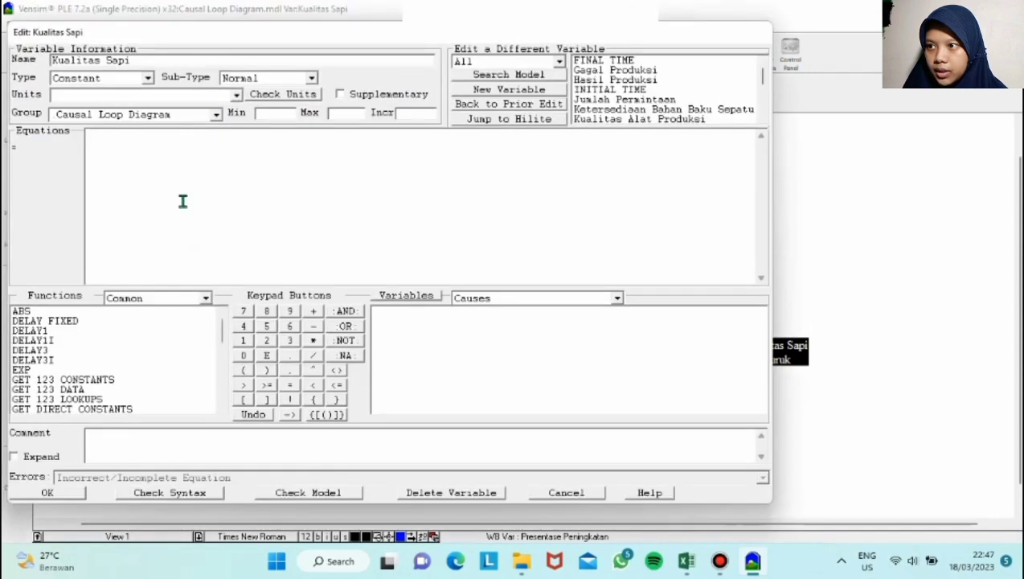
pyautogui.write('5000')
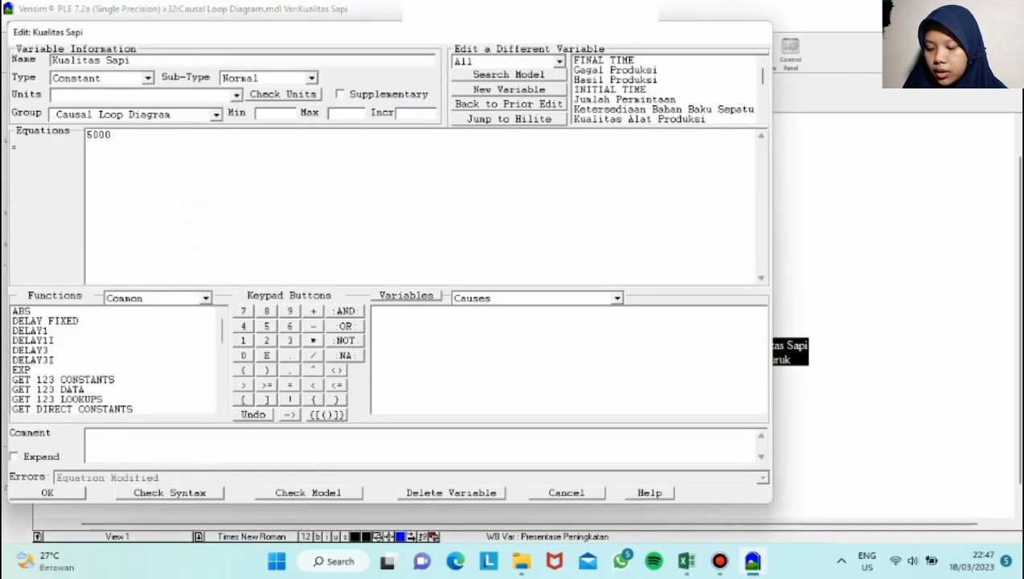
pyautogui.click(307, 341)
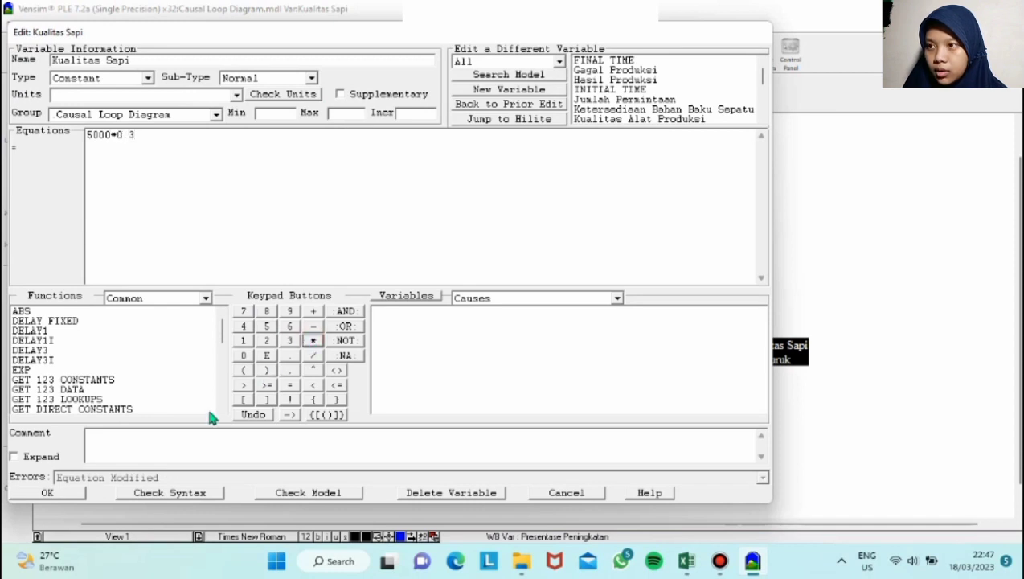
pyautogui.click(64, 492)
# - Set the equation of the Kualitas Alat Produksi variable to 2000*0.2
pyautogui.click(289, 387)
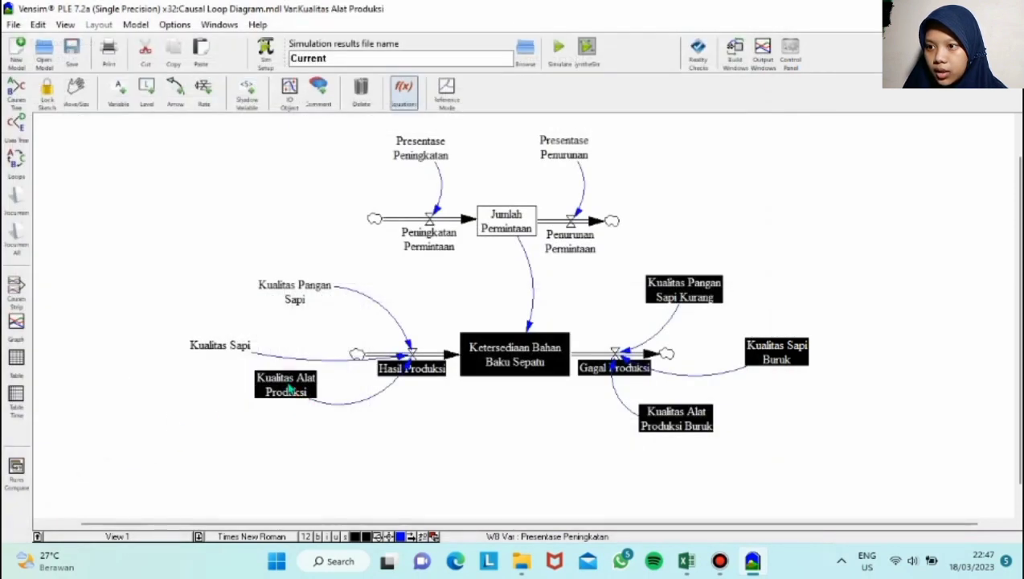
pyautogui.write('2')
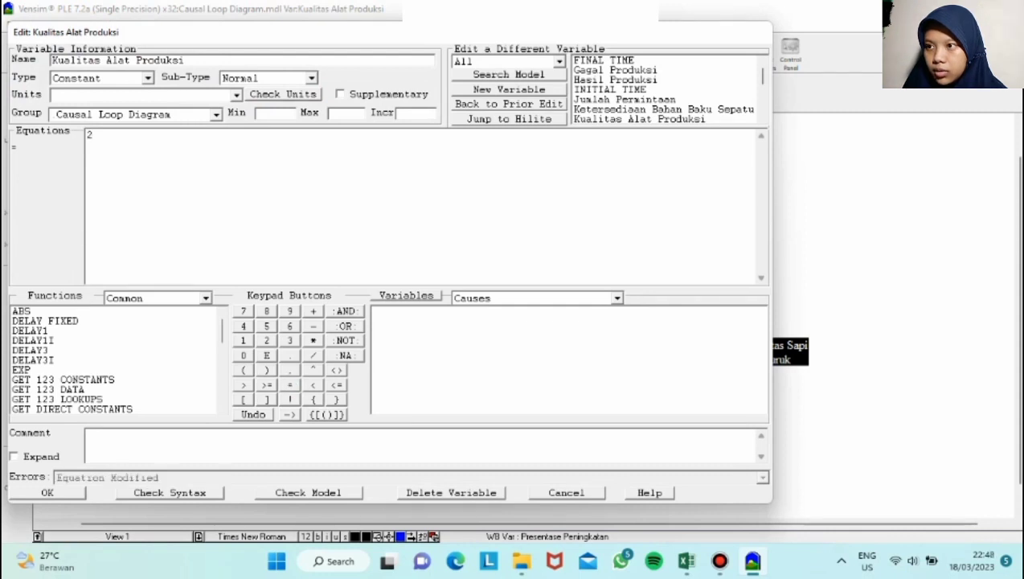
pyautogui.write('000')
pyautogui.click(315, 342)
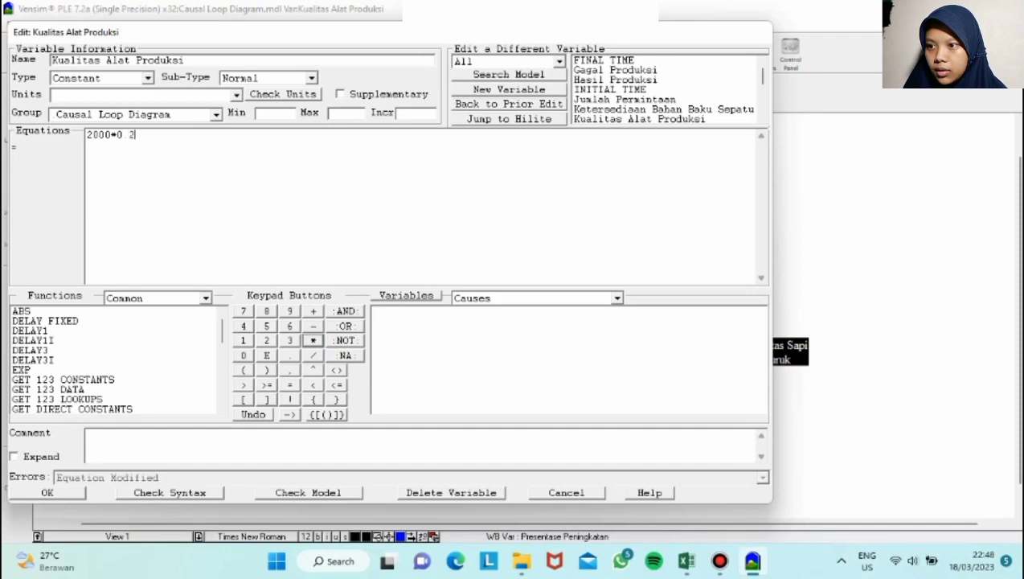
pyautogui.click(79, 492)
# - Define the Hasil Produksi rate with the equation Kualitas Alat Produksi+Kualitas Pangan Sapi+Kualitas Sapi
pyautogui.click(416, 372)
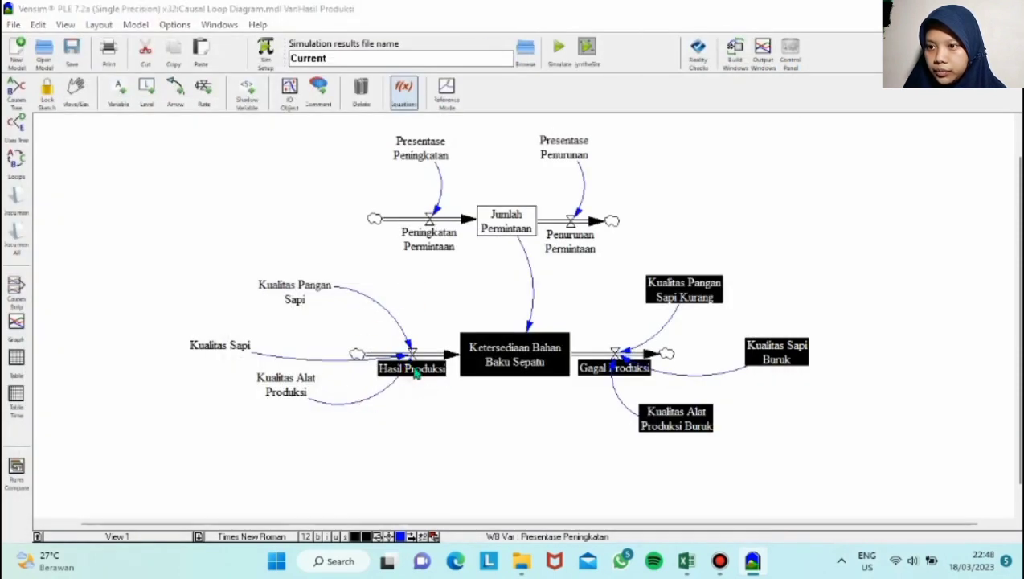
pyautogui.click(438, 311)
pyautogui.click(313, 311)
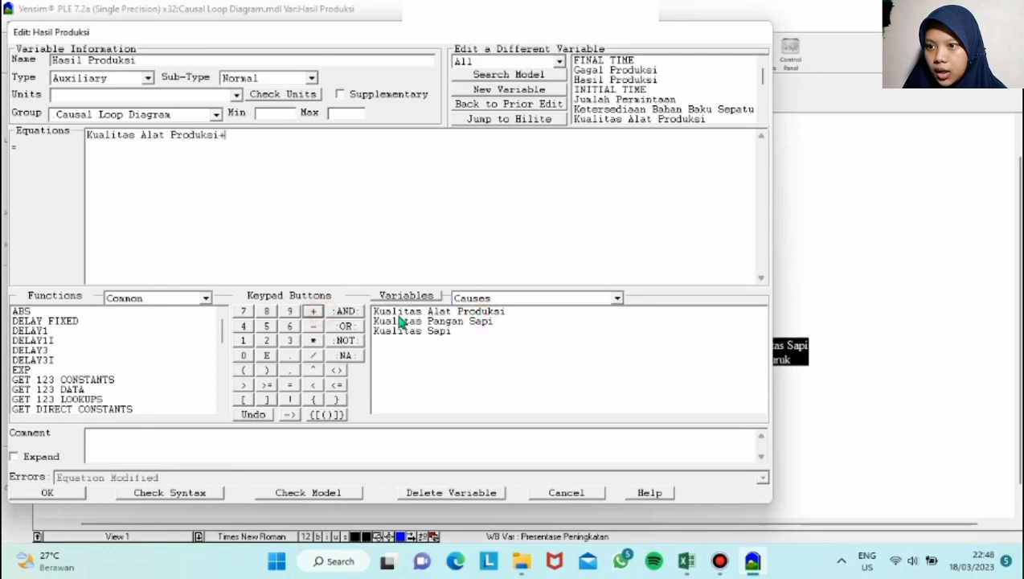
pyautogui.click(402, 321)
pyautogui.click(312, 311)
pyautogui.click(417, 331)
pyautogui.click(317, 315)
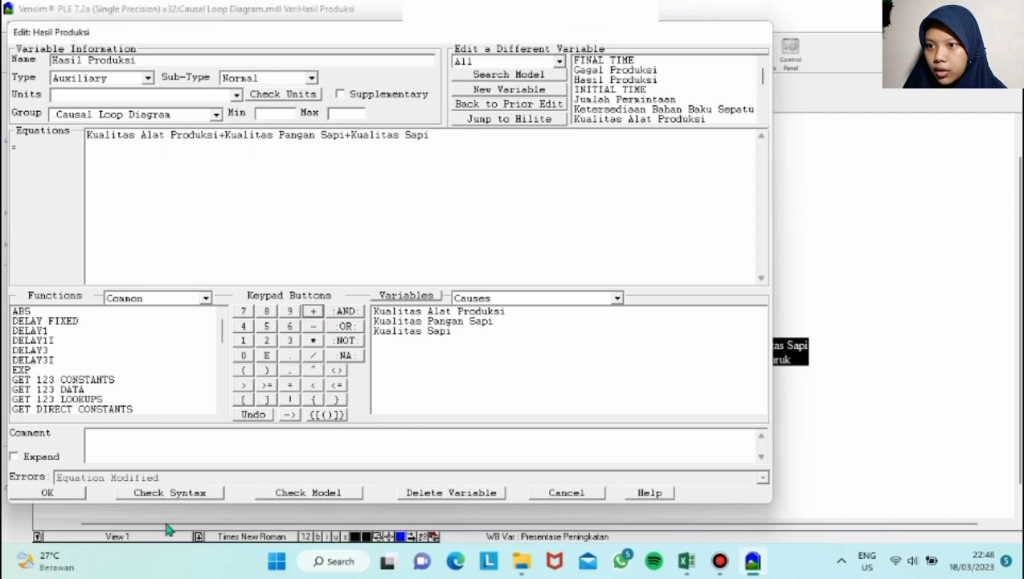
pyautogui.click(67, 495)
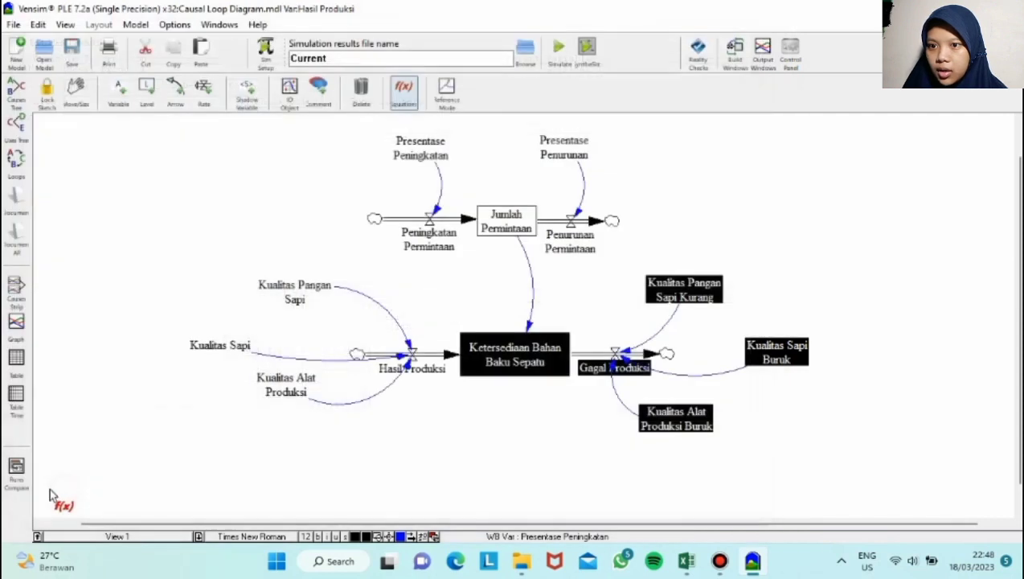
# - Define the Kualitas Pangan Sapi Kurang variable as 200 multiplied by a decimal factor
pyautogui.click(696, 301)
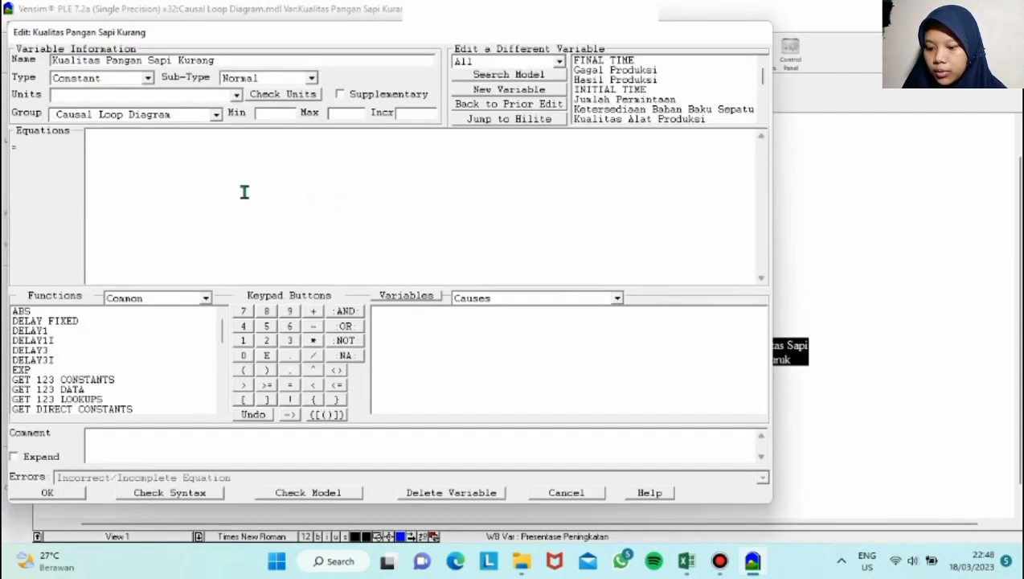
pyautogui.write('200')
pyautogui.click(313, 340)
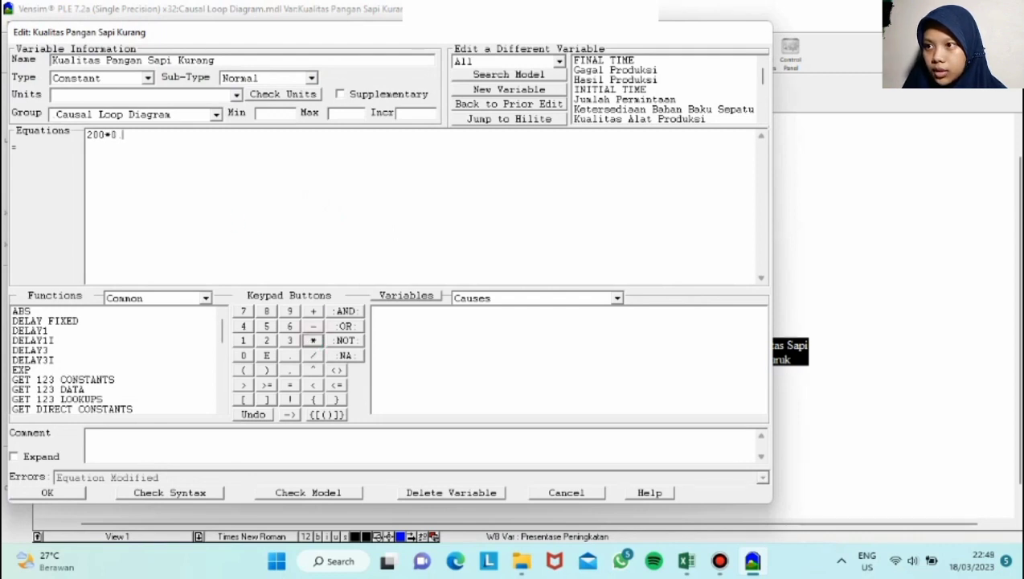
pyautogui.click(71, 498)
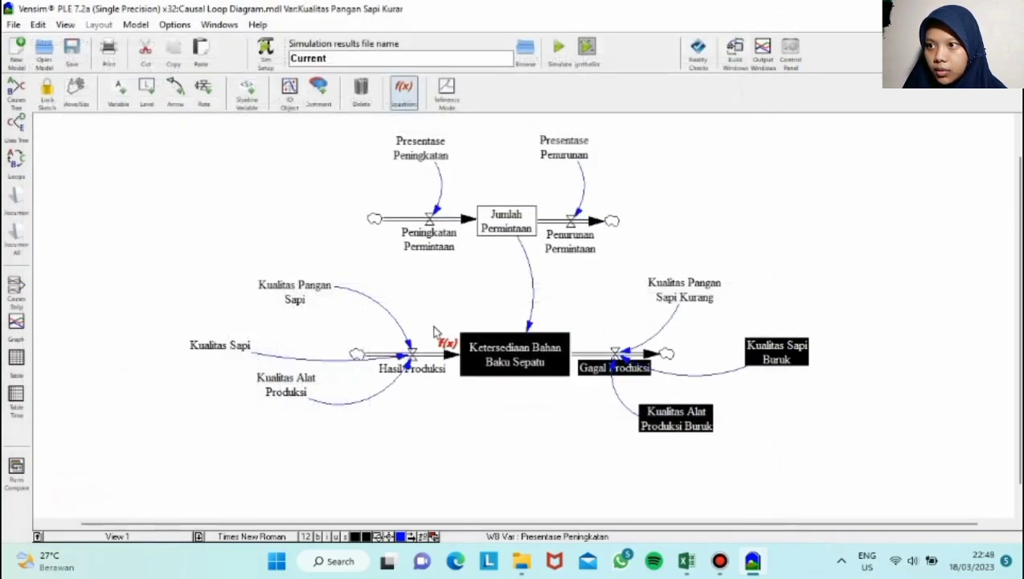
# - Define the Kualitas Sapi Buruk variable as 200 multiplied by a decimal factor
pyautogui.click(785, 365)
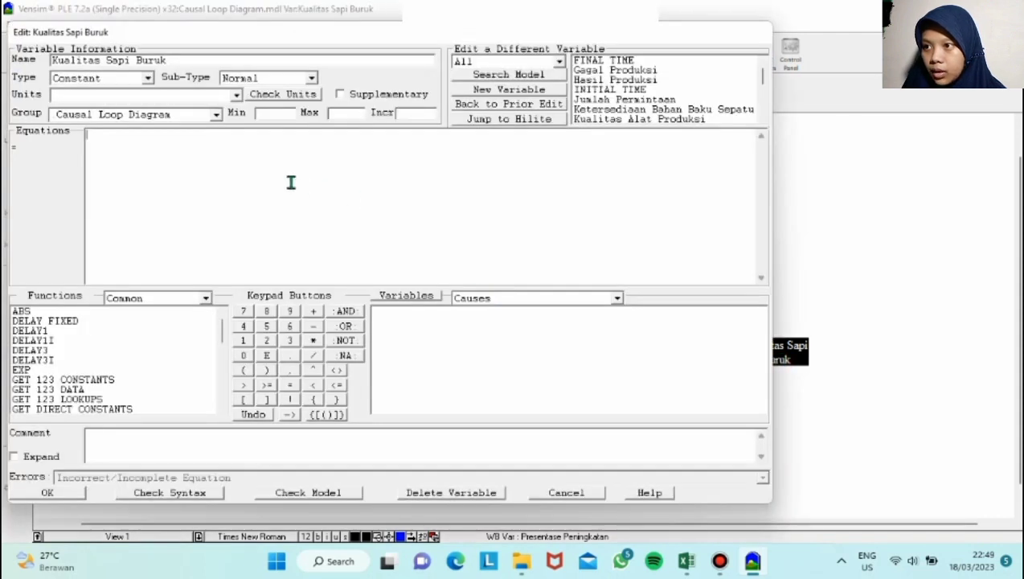
pyautogui.write('200')
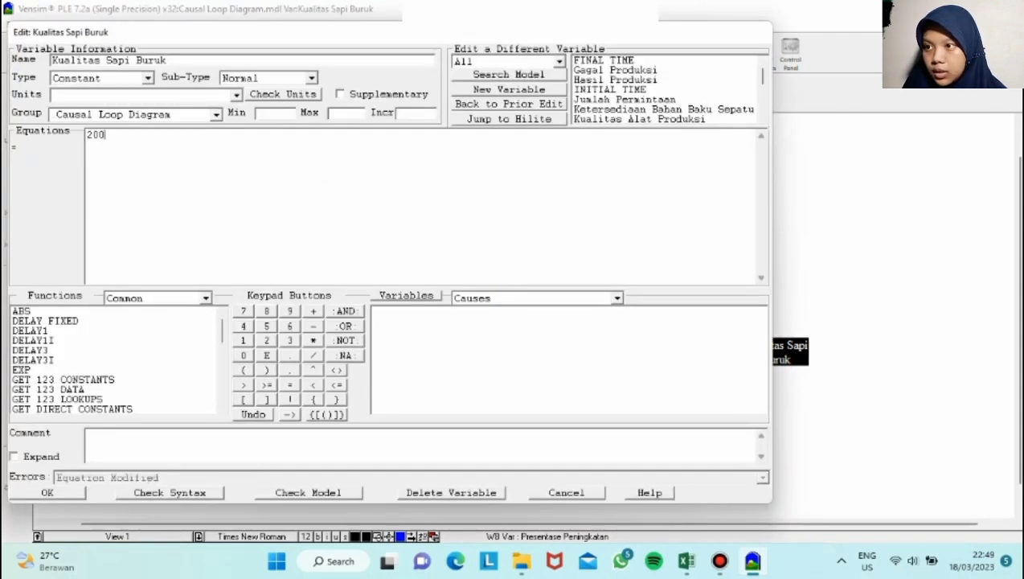
pyautogui.click(313, 341)
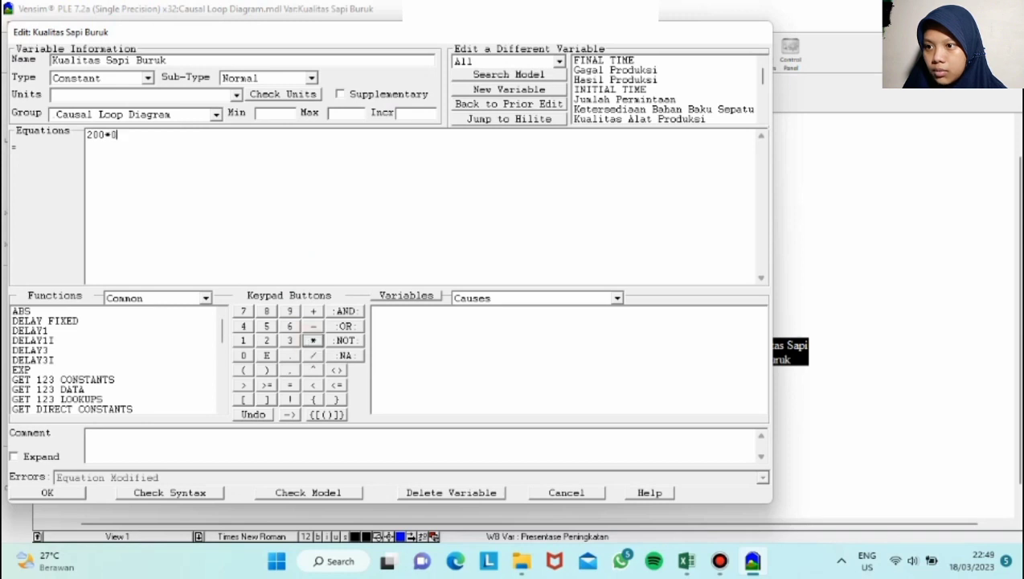
pyautogui.click(74, 494)
# - Define the Kualitas Alat Produksi Buruk variable with the equation 200*0.4
pyautogui.click(665, 424)
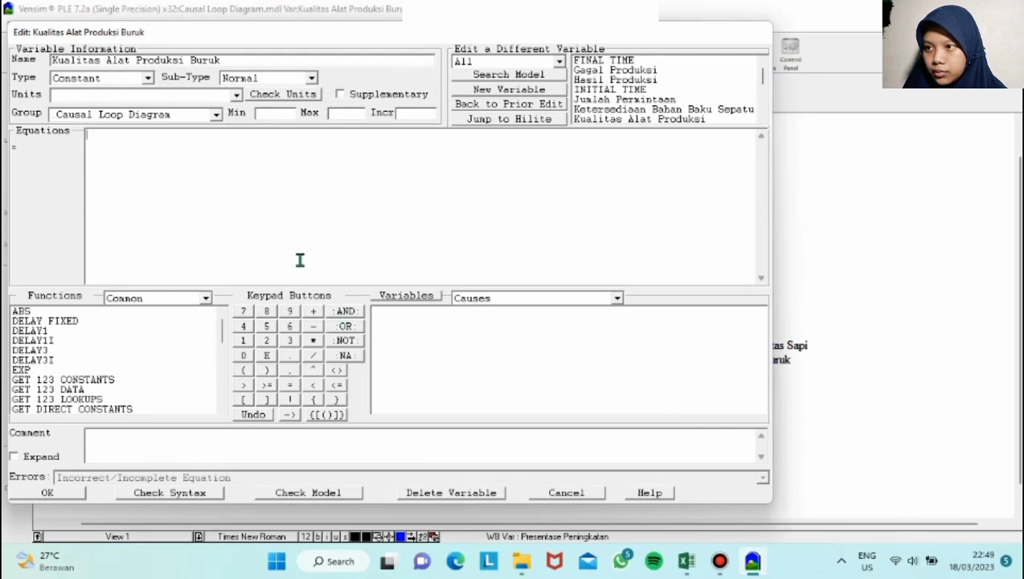
pyautogui.write('200')
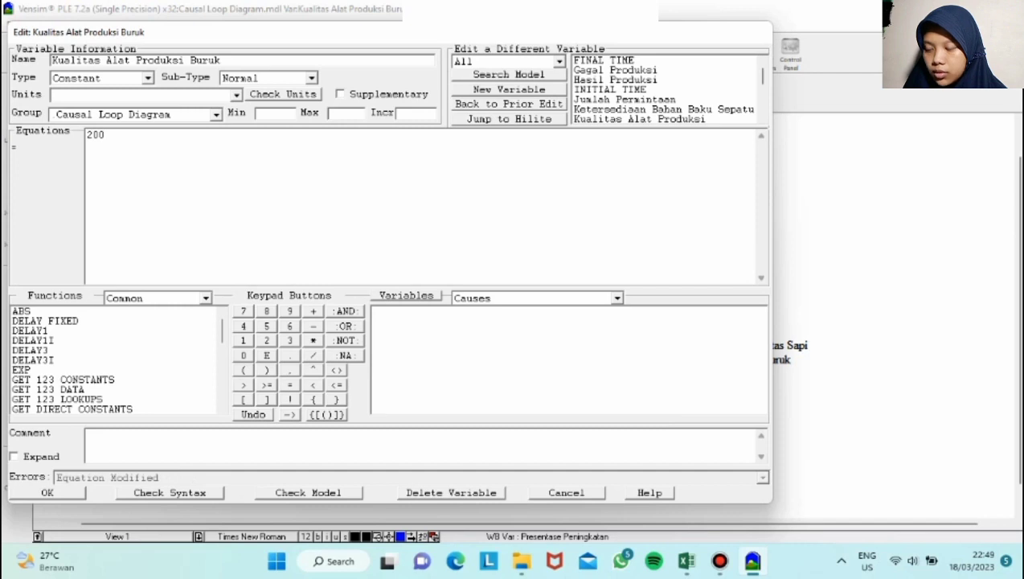
pyautogui.click(313, 341)
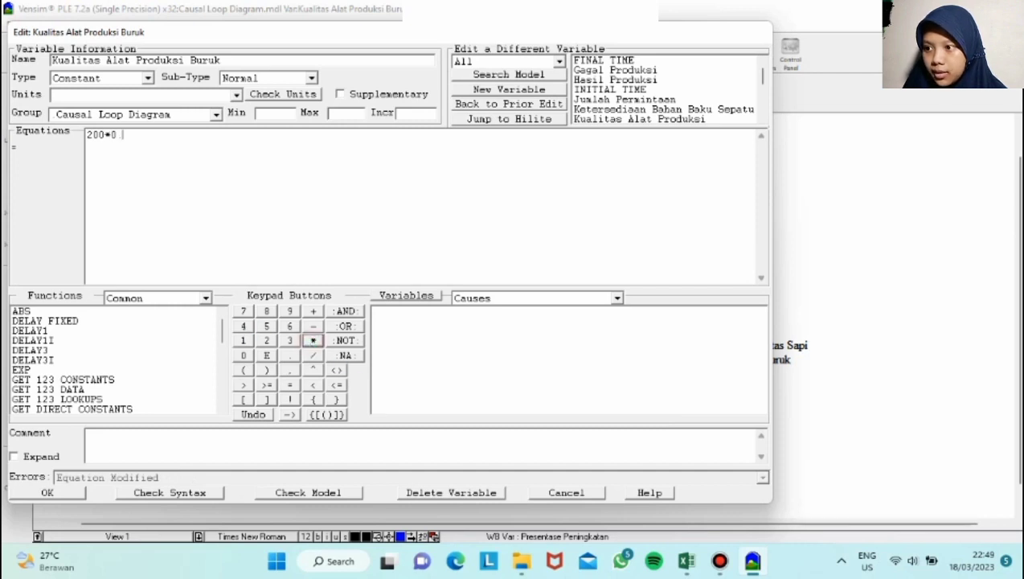
pyautogui.write('0.4')
pyautogui.click(66, 491)
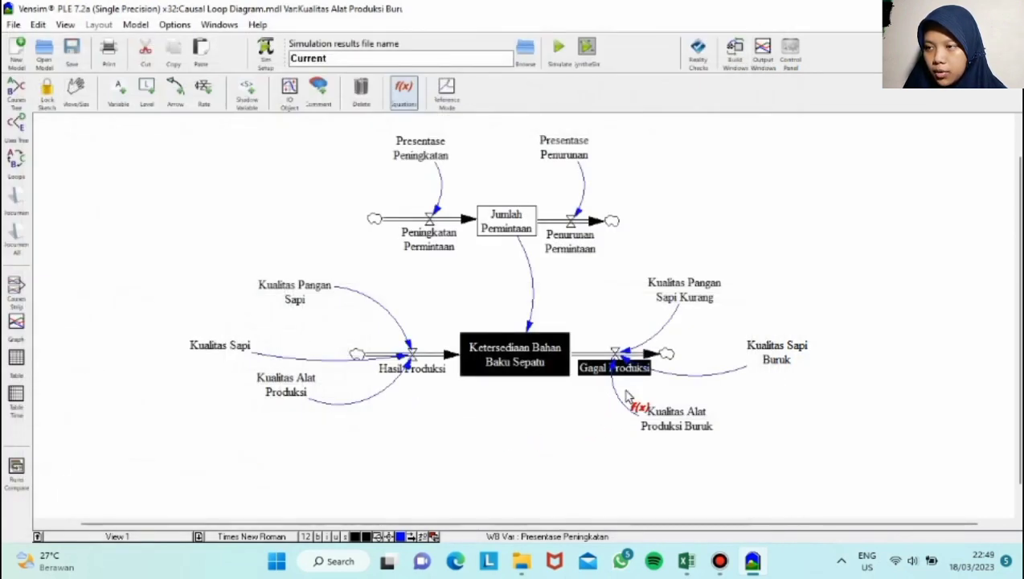
# - Define the Gagal Produksi rate with the equation Kualitas Alat Produksi Buruk+Kualitas Pangan Sapi Kurang+Kualitas Sapi Buruk
pyautogui.click(598, 366)
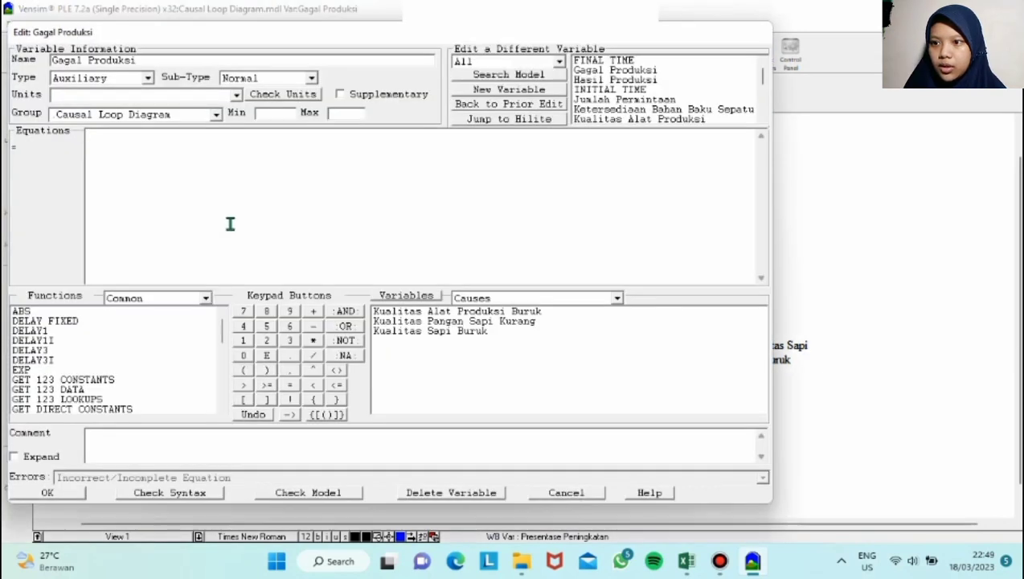
pyautogui.click(418, 314)
pyautogui.click(313, 311)
pyautogui.click(410, 321)
pyautogui.click(313, 311)
pyautogui.click(408, 331)
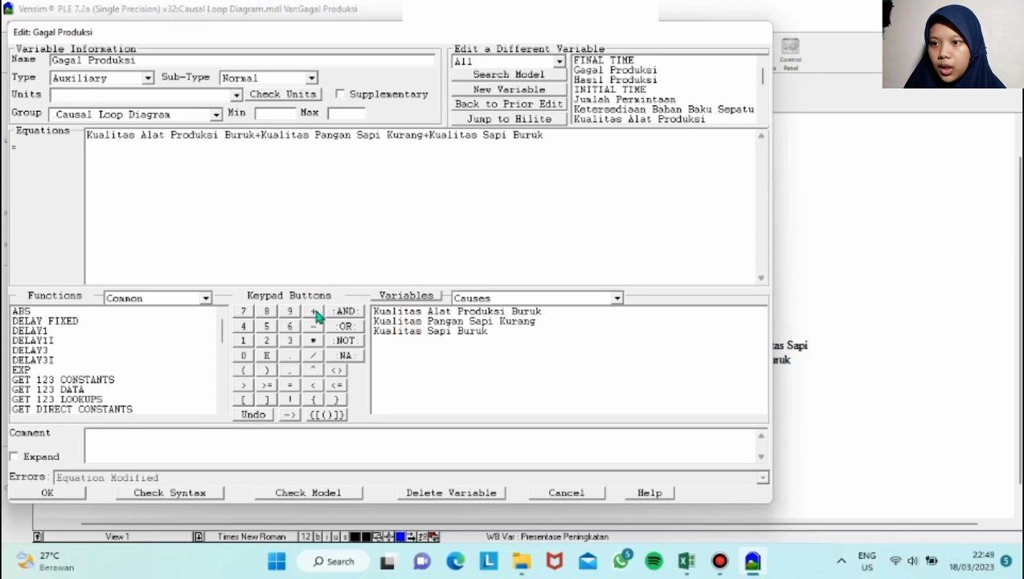
pyautogui.click(49, 493)
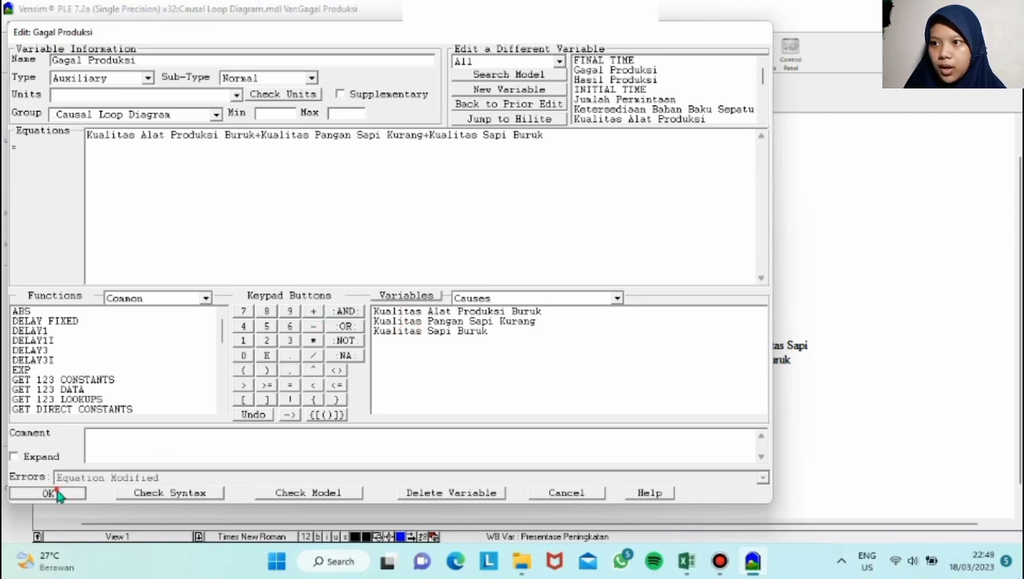
# - Define the Ketersediaan Bahan Baku Sepatu level as Hasil Produksi-Gagal Produksi-Jumlah Permintaan with an initial value of 3000
pyautogui.click(474, 388)
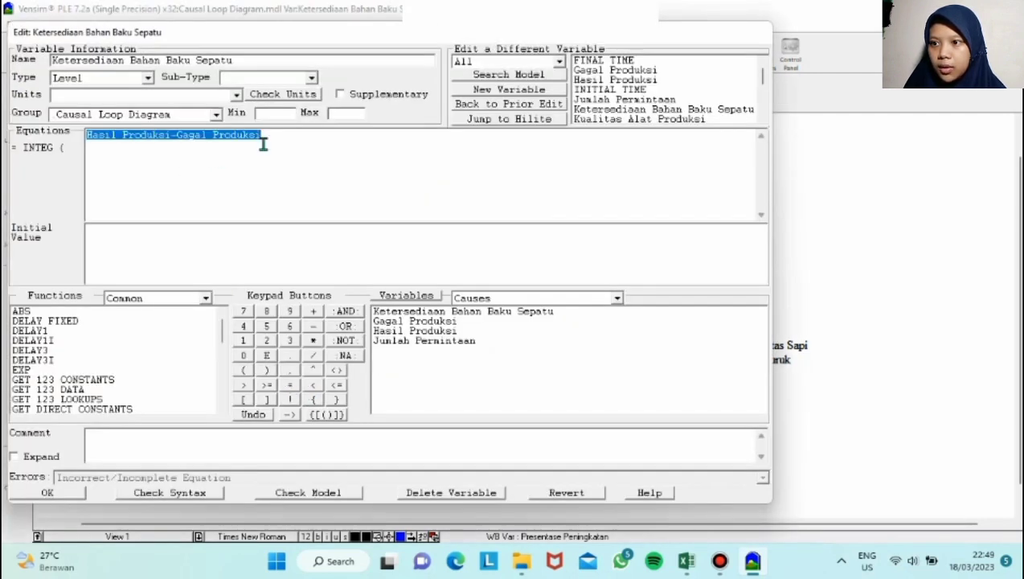
pyautogui.click(264, 142)
pyautogui.click(321, 326)
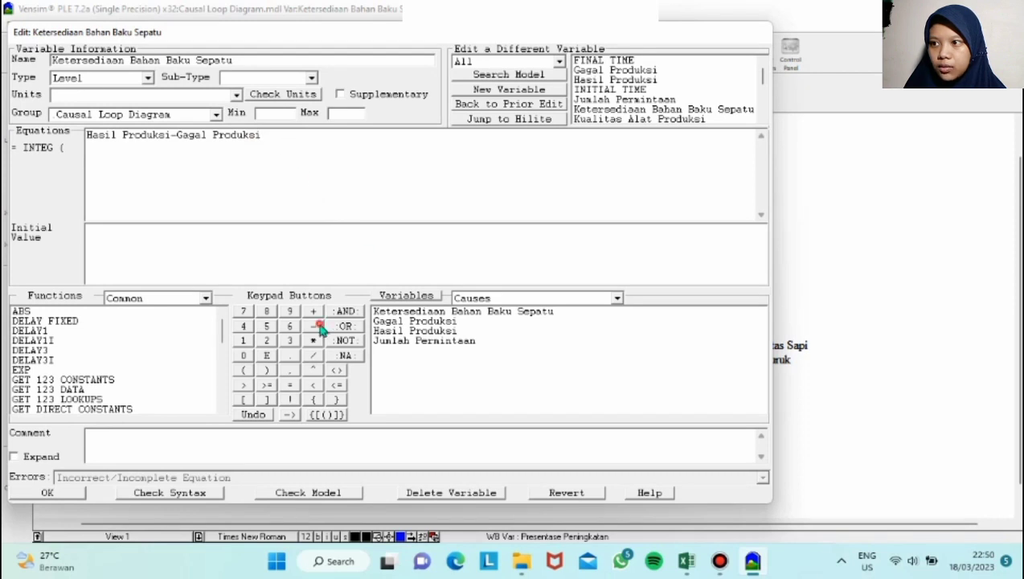
pyautogui.click(403, 340)
pyautogui.click(205, 239)
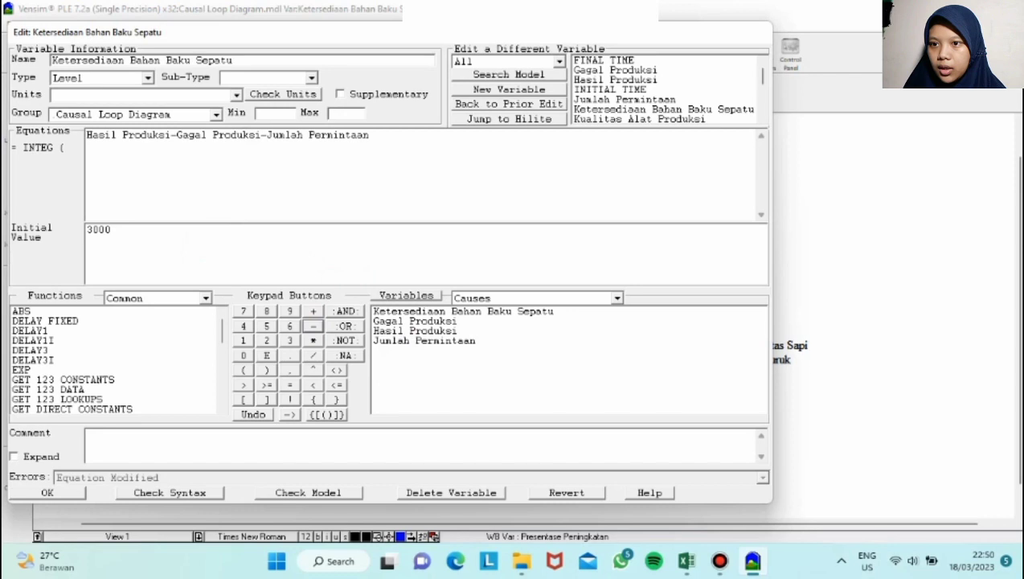
pyautogui.click(78, 495)
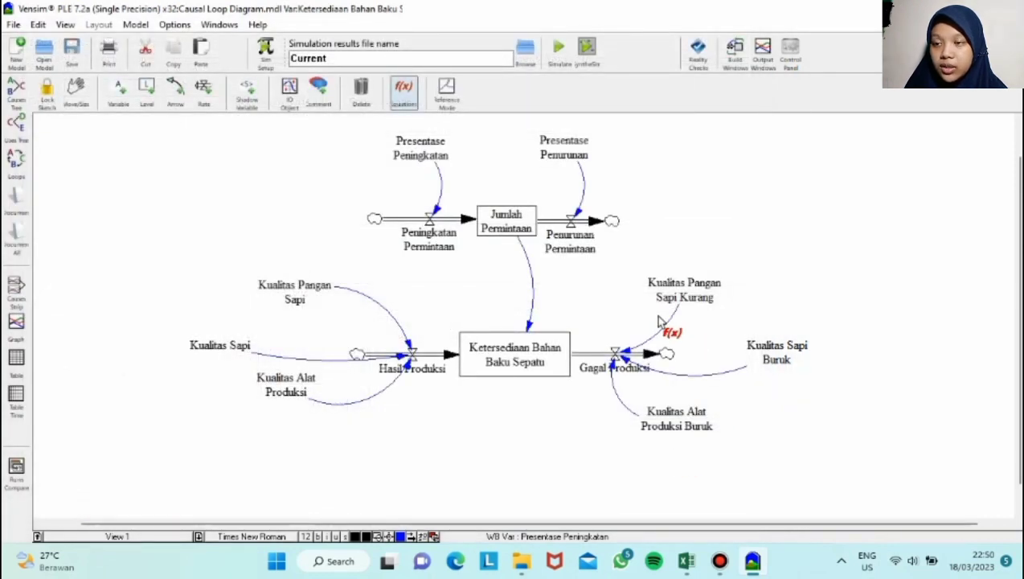
# - Simulate the model and overwrite the existing Current dataset
pyautogui.hotkey('ctrl', 'a')
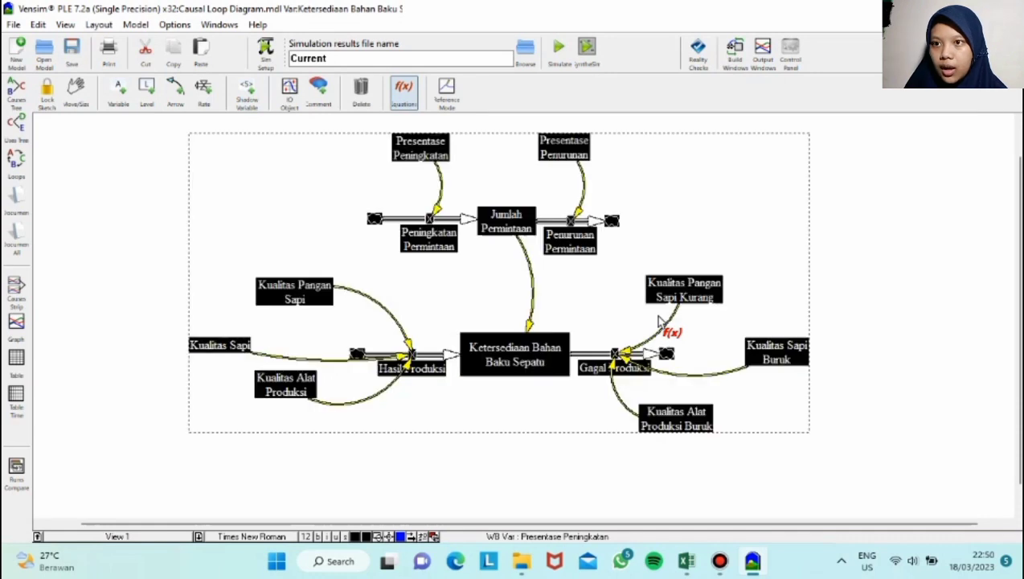
pyautogui.click(561, 66)
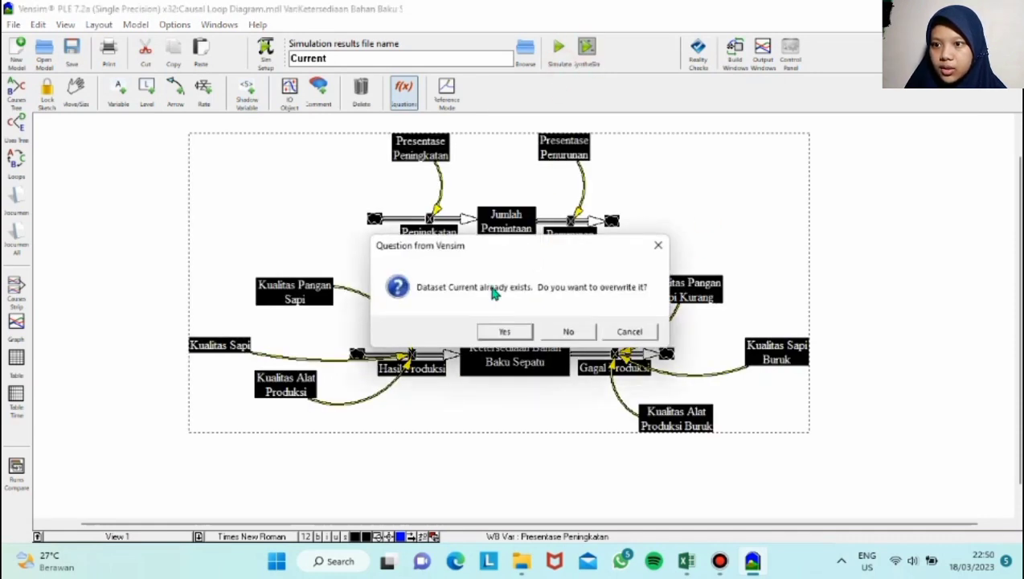
pyautogui.click(504, 331)
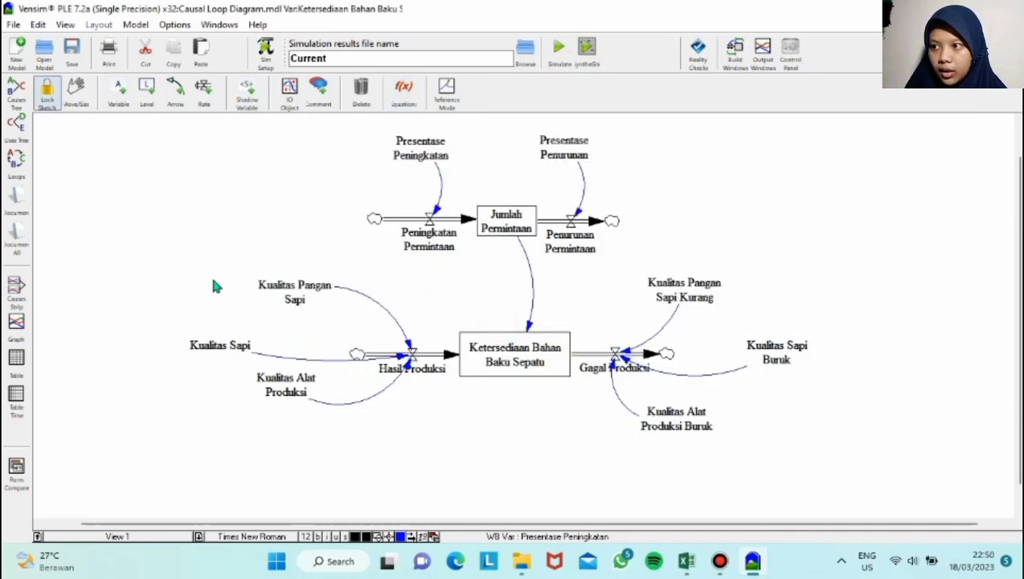
# - Examine the simulation results of all model variables as an enlarged graph and as a yearly table
pyautogui.hotkey('ctrl', 'a')
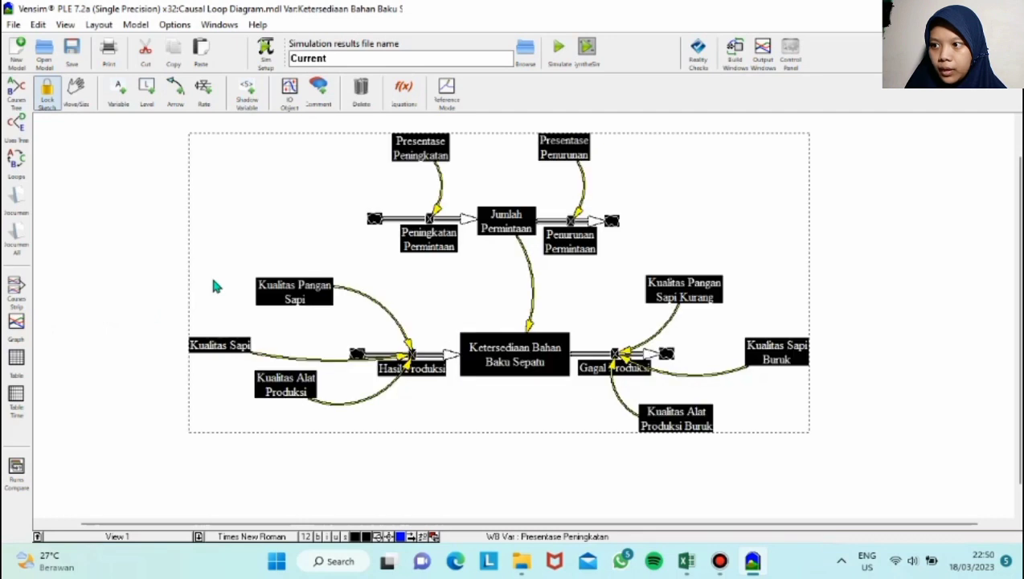
pyautogui.click(16, 328)
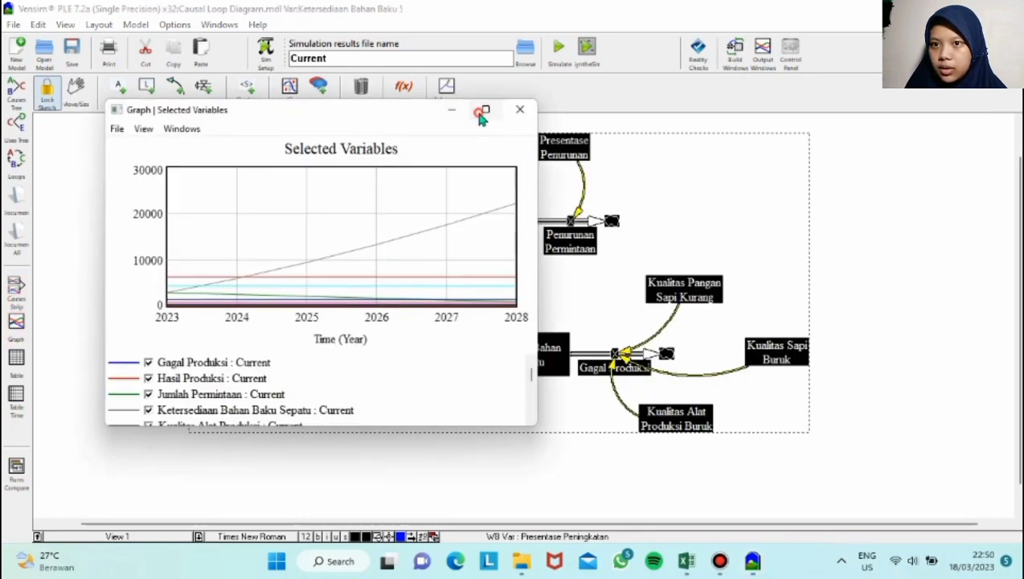
pyautogui.click(482, 113)
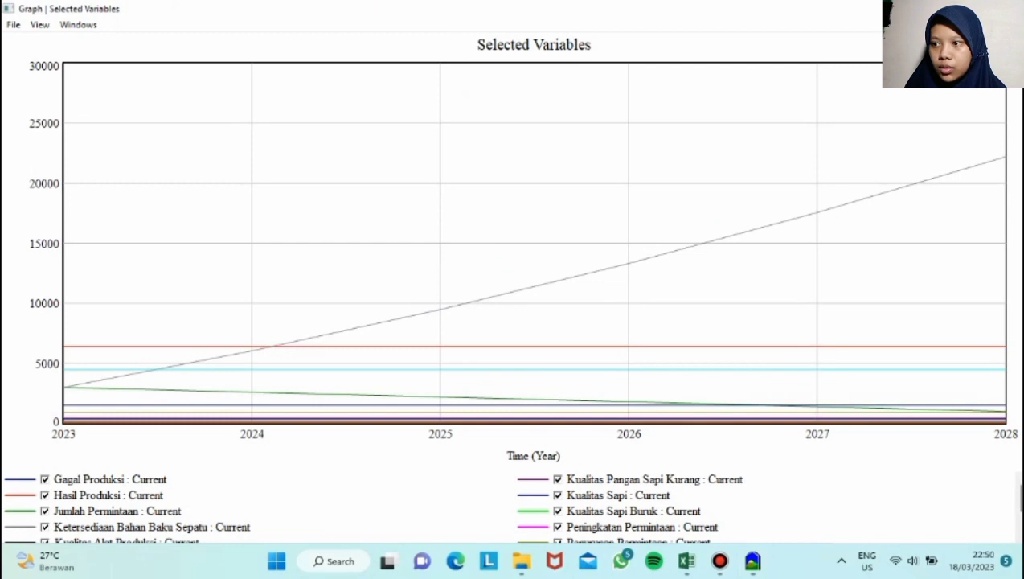
pyautogui.click(1005, 9)
pyautogui.click(19, 366)
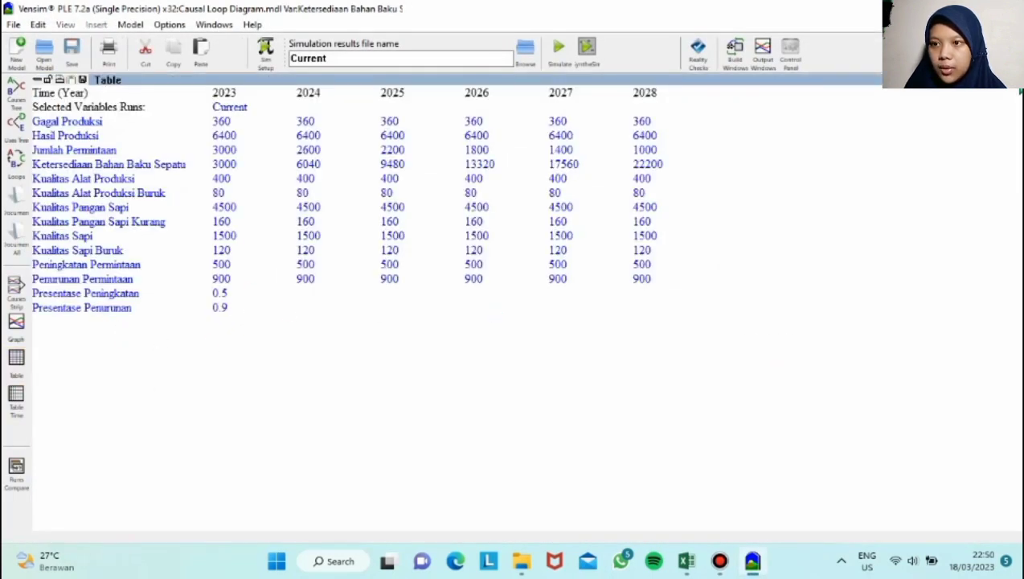
pyautogui.click(1016, 81)
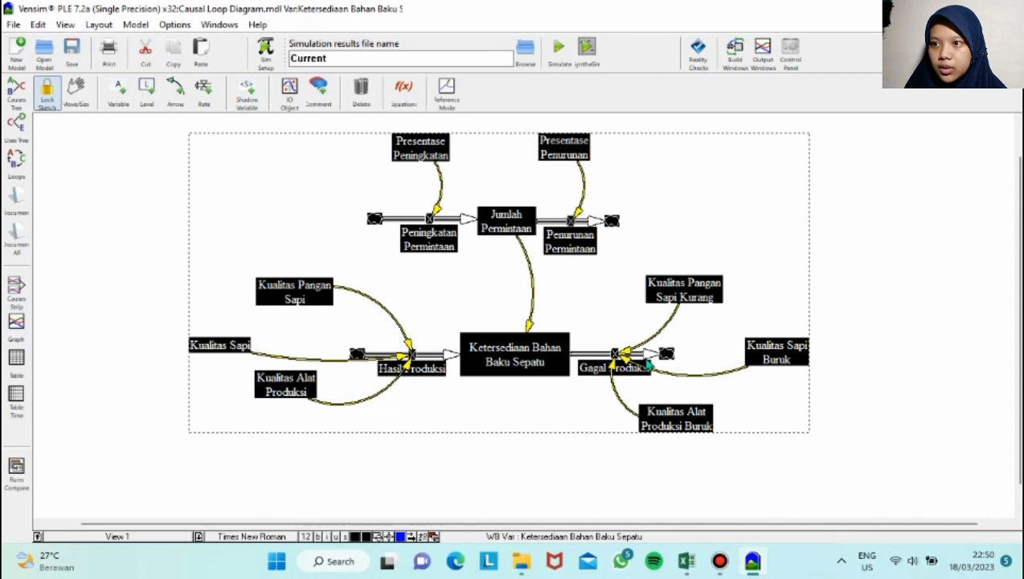
# - Set Presentase Peningkatan to 0.8 and rerun the simulation, overwriting the Current dataset
pyautogui.click(403, 90)
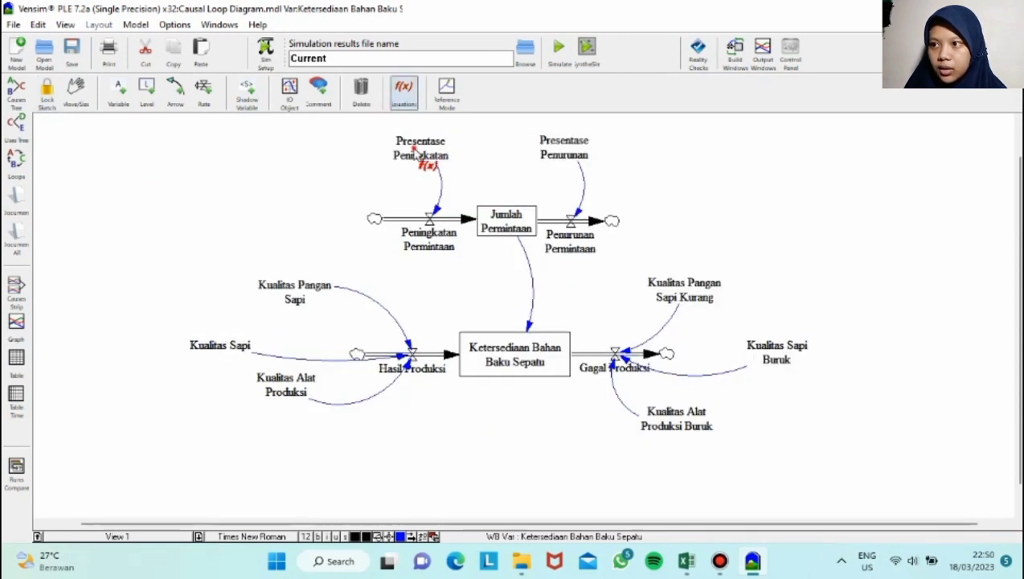
pyautogui.click(418, 151)
pyautogui.write('0.8')
pyautogui.click(38, 493)
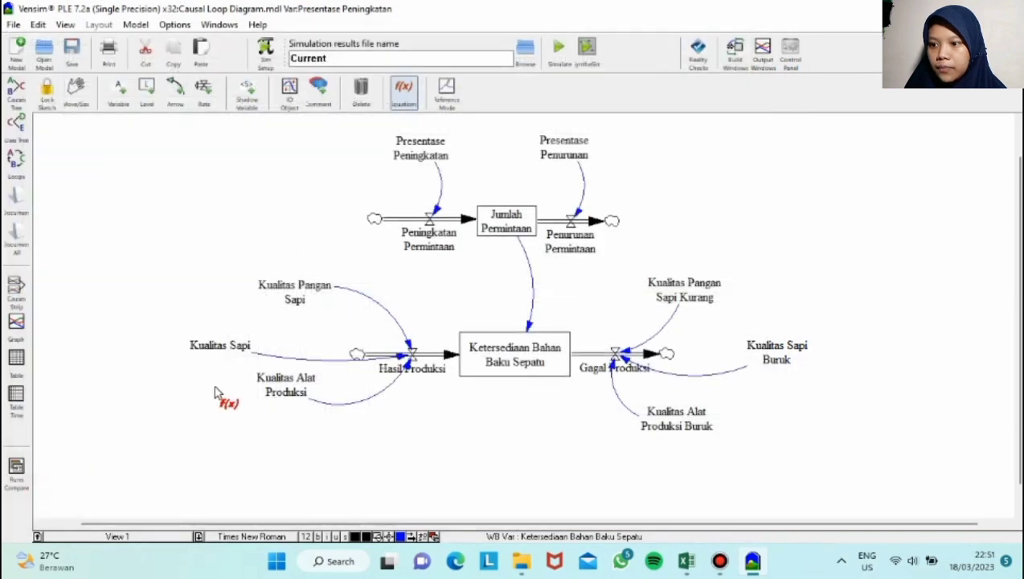
pyautogui.click(571, 52)
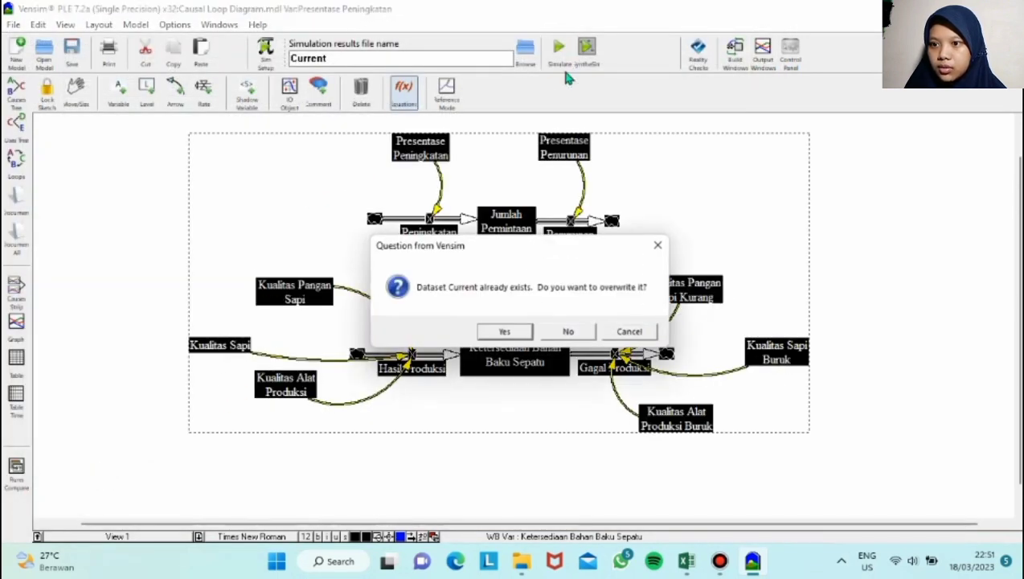
pyautogui.click(500, 331)
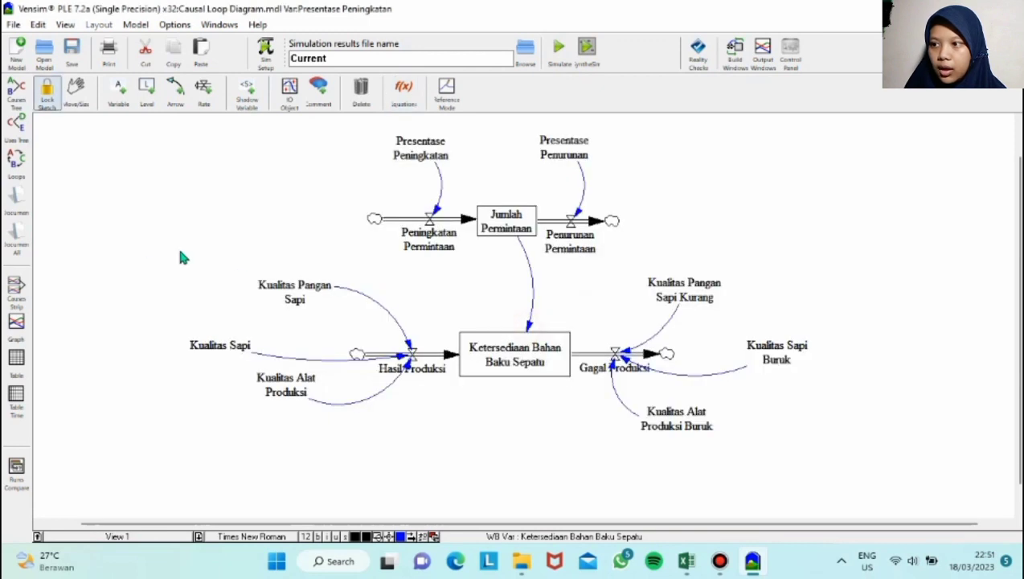
# - Examine the graph and the yearly table of all variables for the run with Presentase Peningkatan at 0.8
pyautogui.hotkey('ctrl', 'a')
pyautogui.click(17, 321)
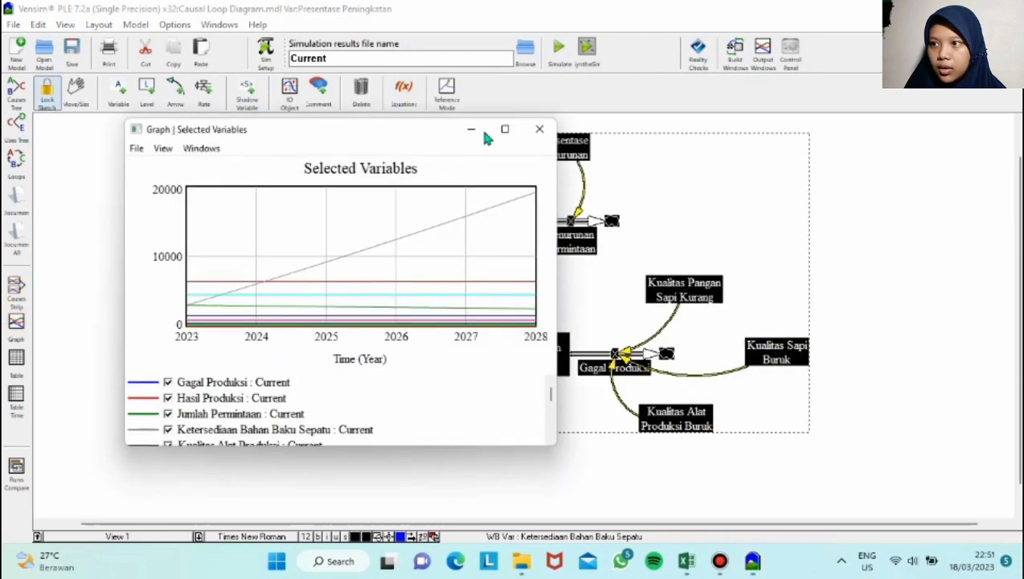
pyautogui.click(505, 129)
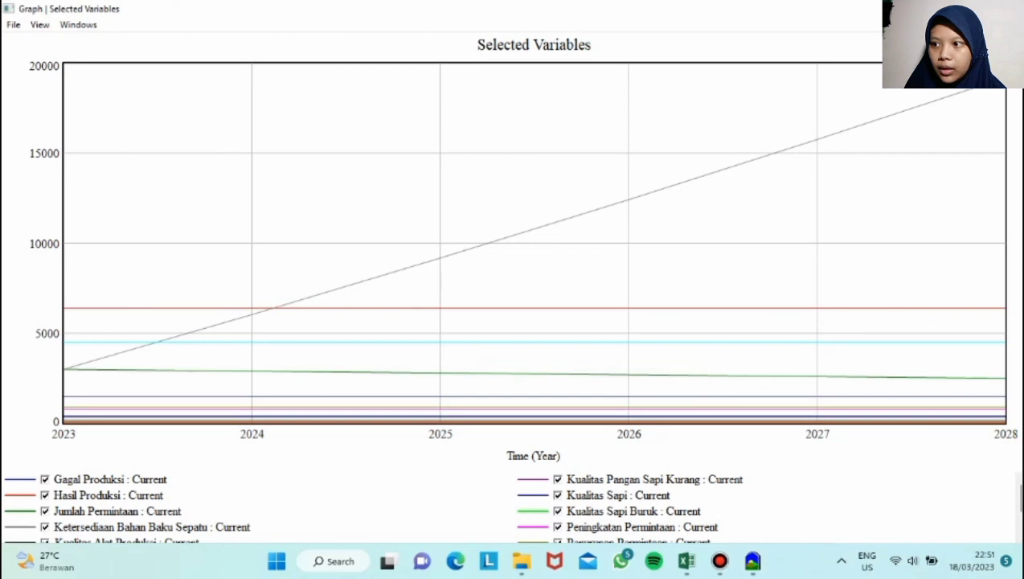
pyautogui.click(1007, 9)
pyautogui.click(16, 361)
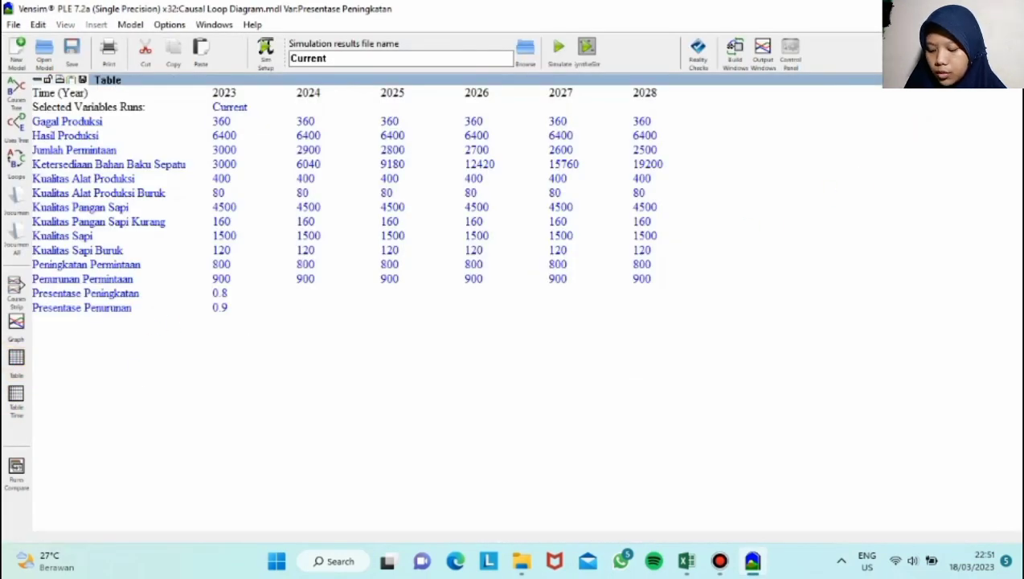
pyautogui.click(1006, 9)
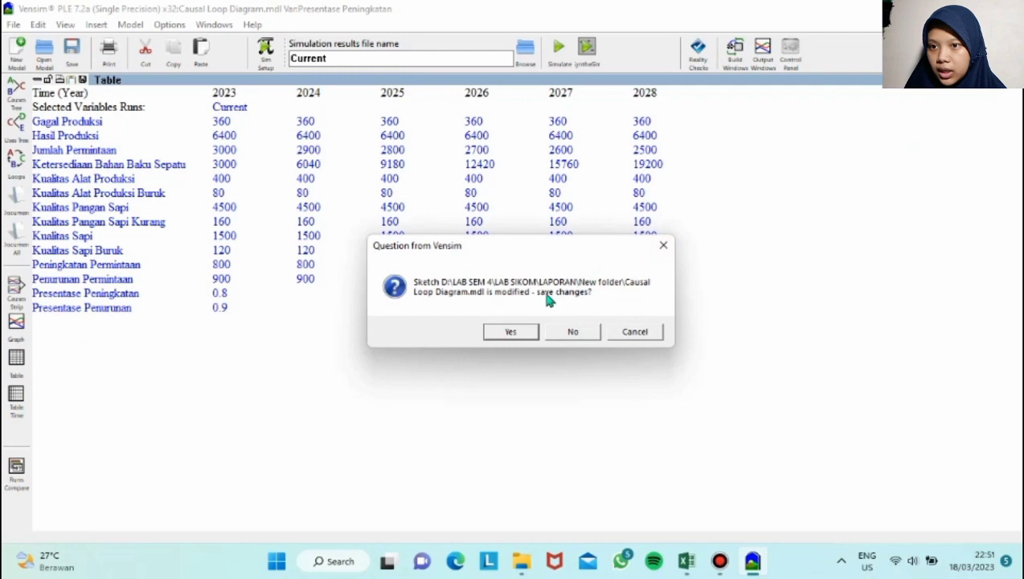
pyautogui.click(663, 254)
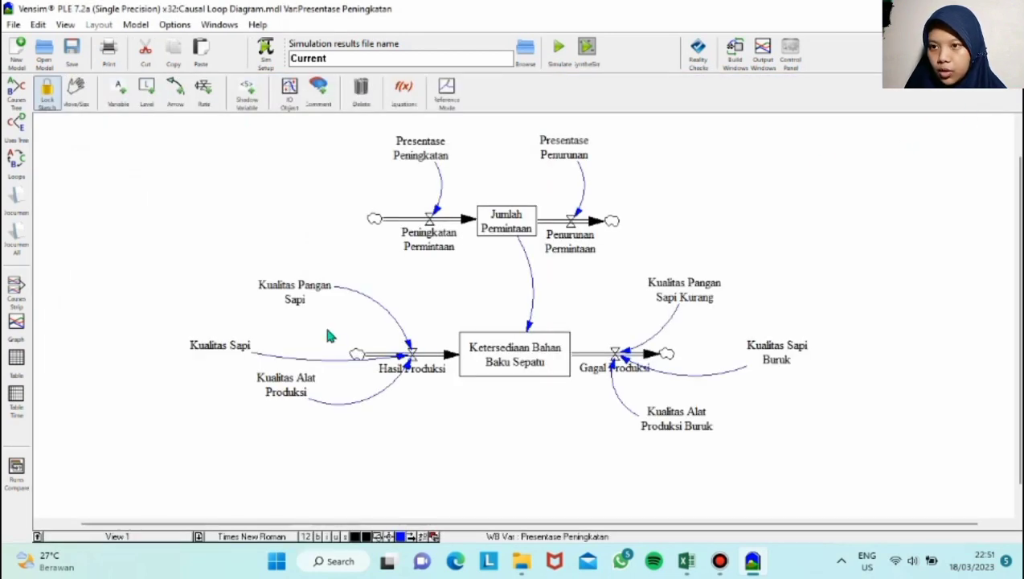
# - Set the equation of the Presentase Peningkatan variable to 0.5
pyautogui.click(441, 159)
pyautogui.click(403, 89)
pyautogui.click(399, 145)
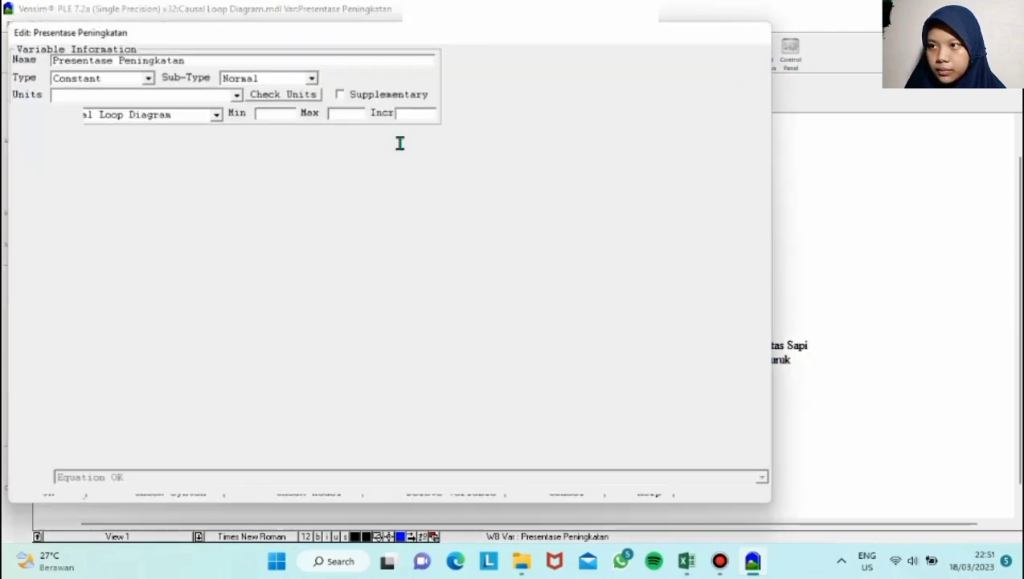
pyautogui.write('0.5')
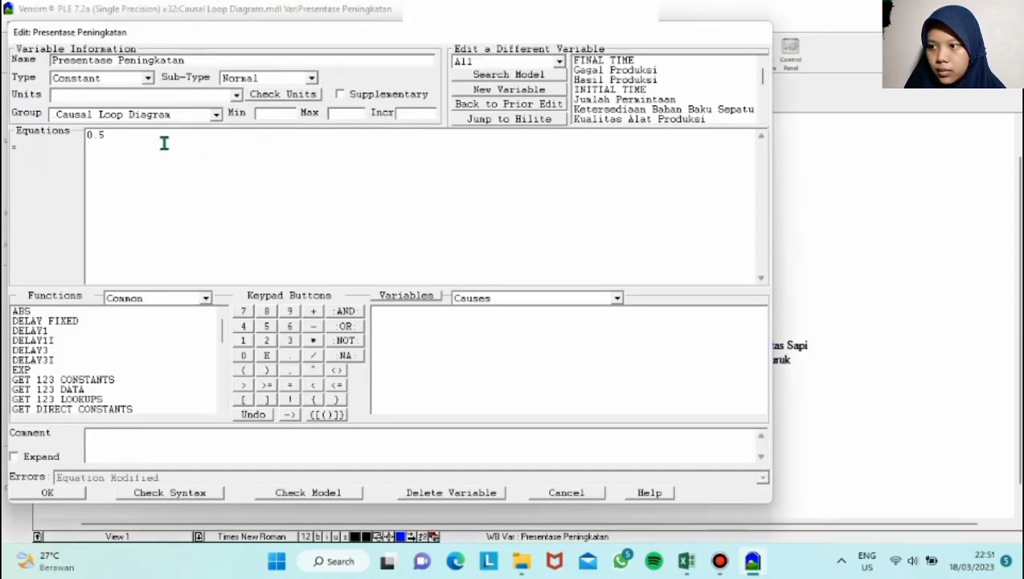
pyautogui.click(48, 490)
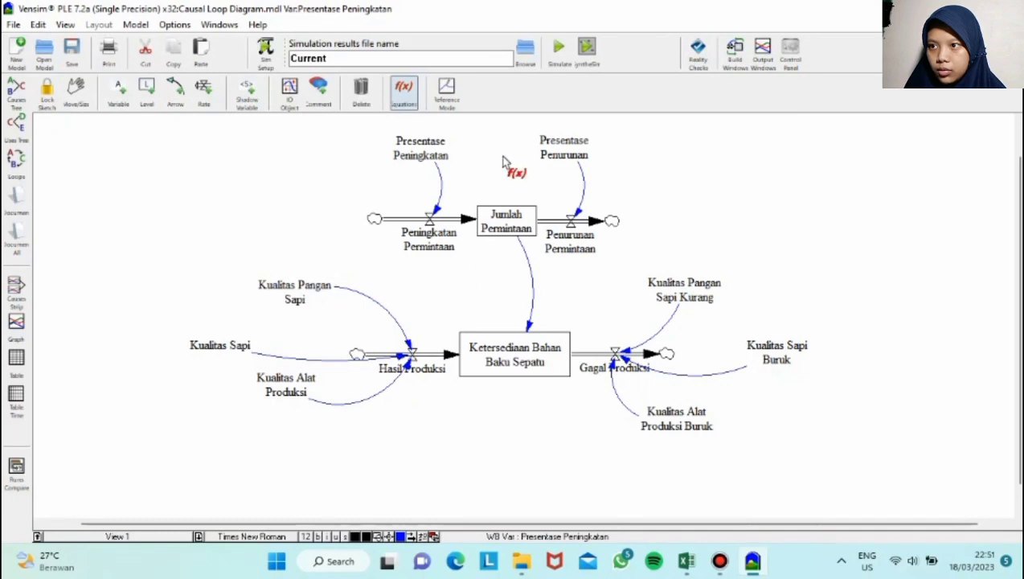
# - Set the equation of the Presentase Penurunan variable to 1.1
pyautogui.click(564, 148)
pyautogui.write('0.')
pyautogui.press('BackSpace')
pyautogui.press('BackSpace')
pyautogui.write('1.1')
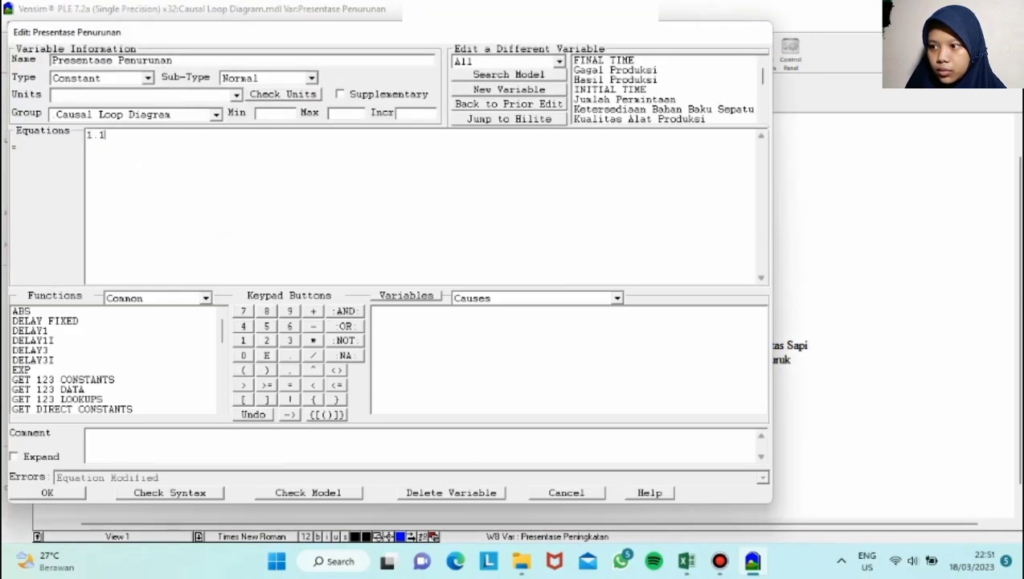
pyautogui.click(69, 491)
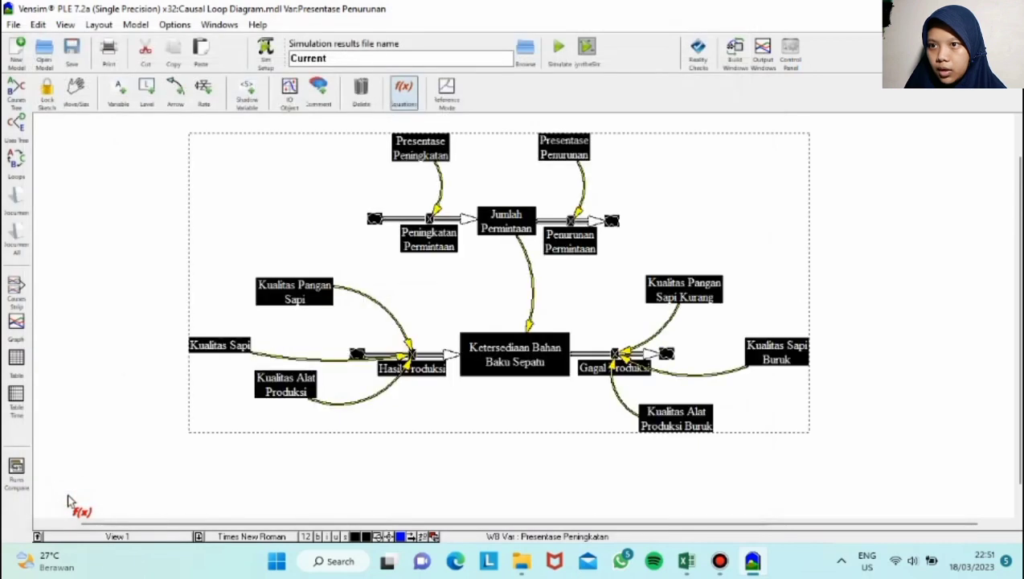
# - Rerun the simulation, overwriting the Current dataset, and graph all model variables
pyautogui.click(559, 49)
pyautogui.click(506, 332)
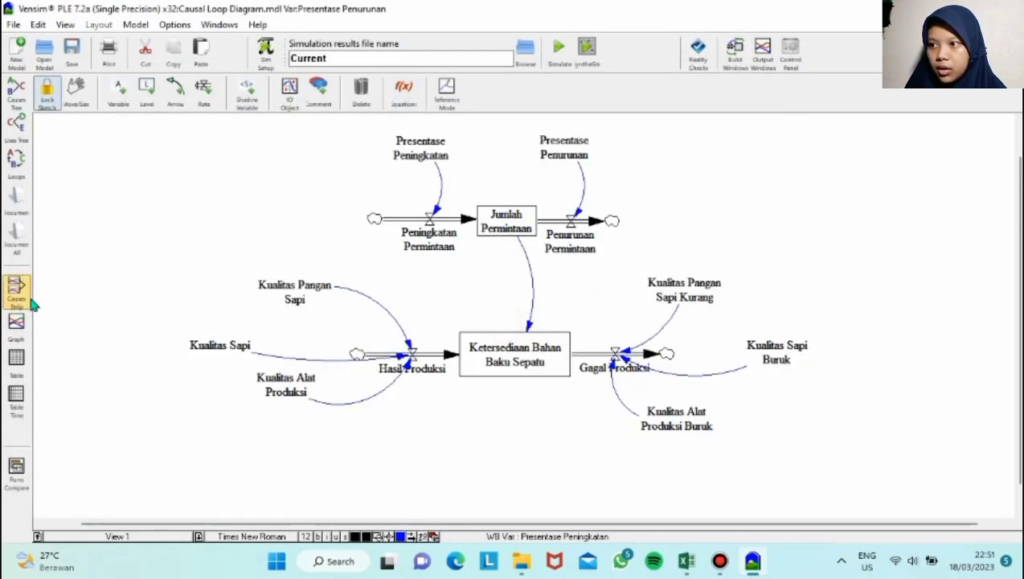
pyautogui.click(22, 340)
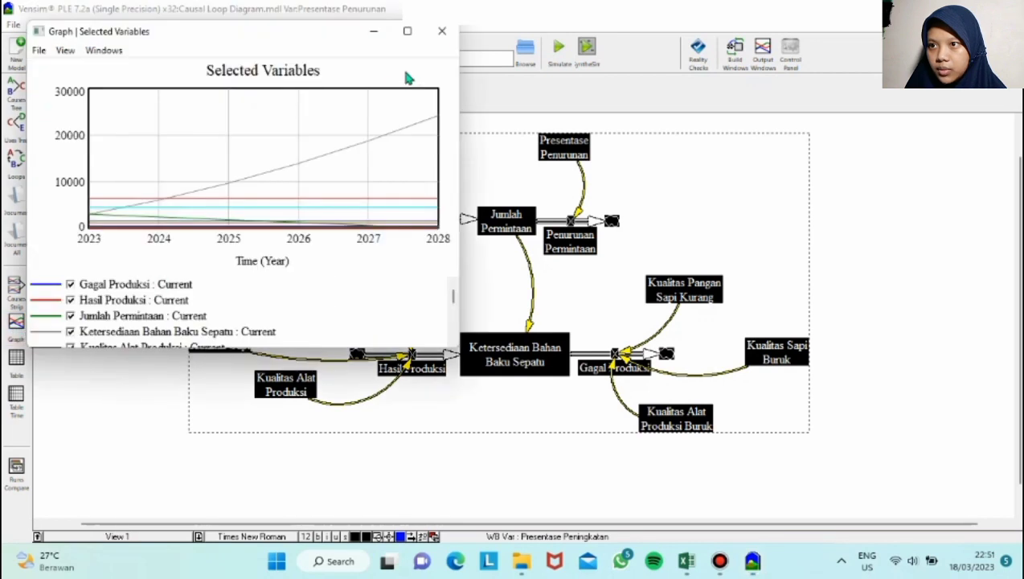
# - Examine the graph and the yearly table of all variables for the run with Presentase Penurunan at 1.1
pyautogui.click(410, 30)
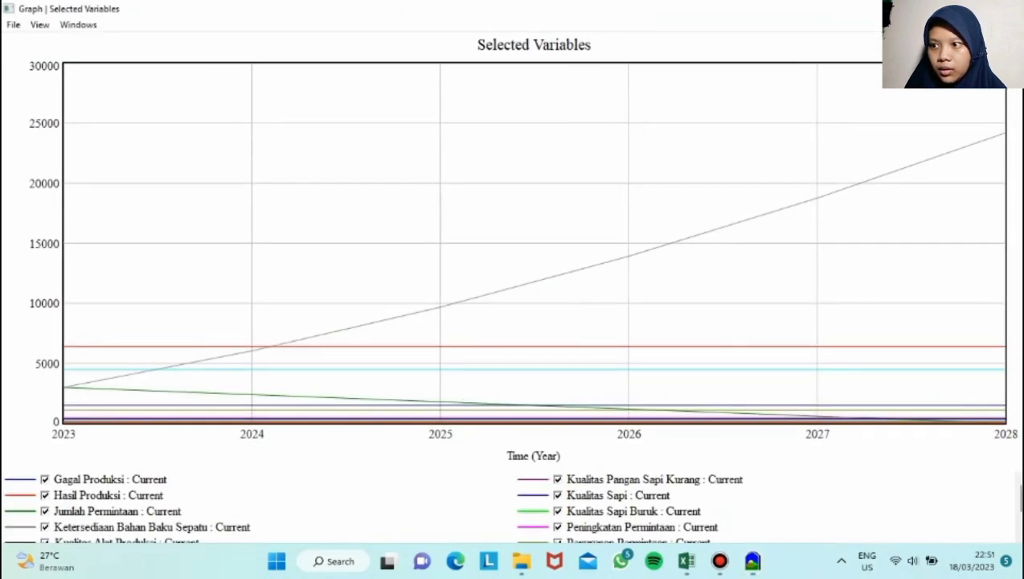
pyautogui.click(1006, 9)
pyautogui.click(22, 375)
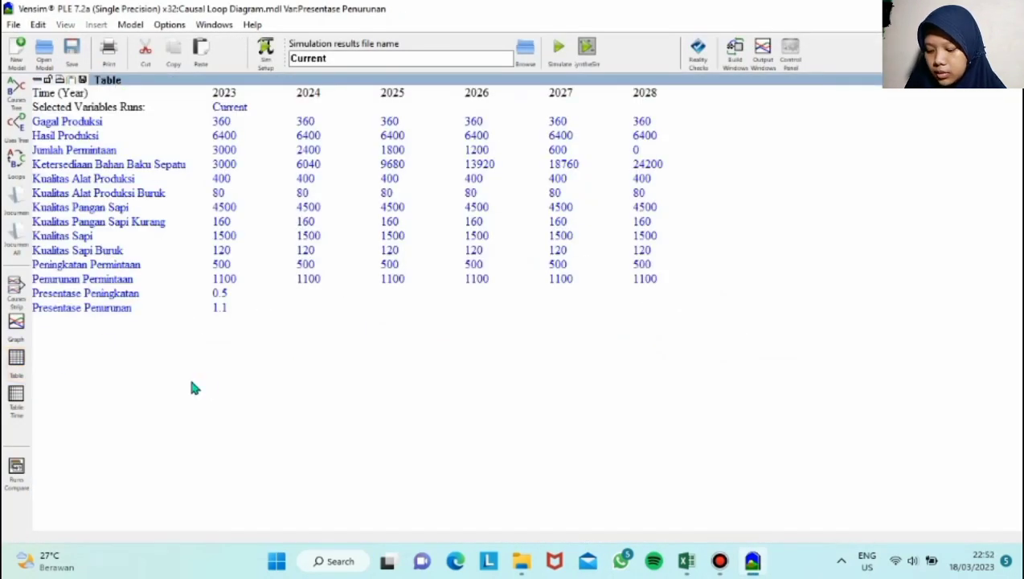
pyautogui.click(1006, 9)
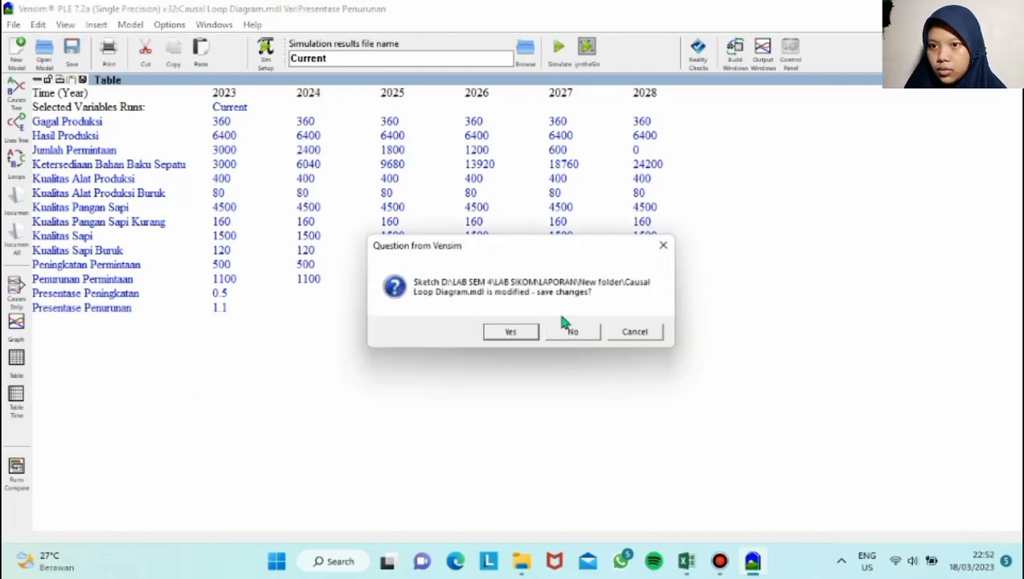
pyautogui.click(665, 245)
pyautogui.click(1014, 80)
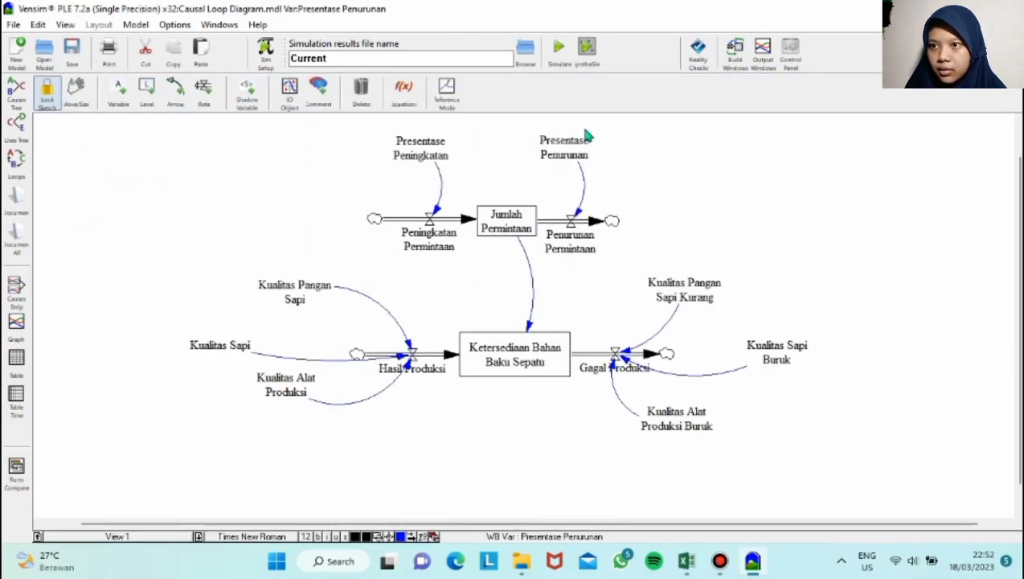
# - Set the equation of the Presentase Penurunan variable to 0.9
pyautogui.click(403, 90)
pyautogui.click(552, 143)
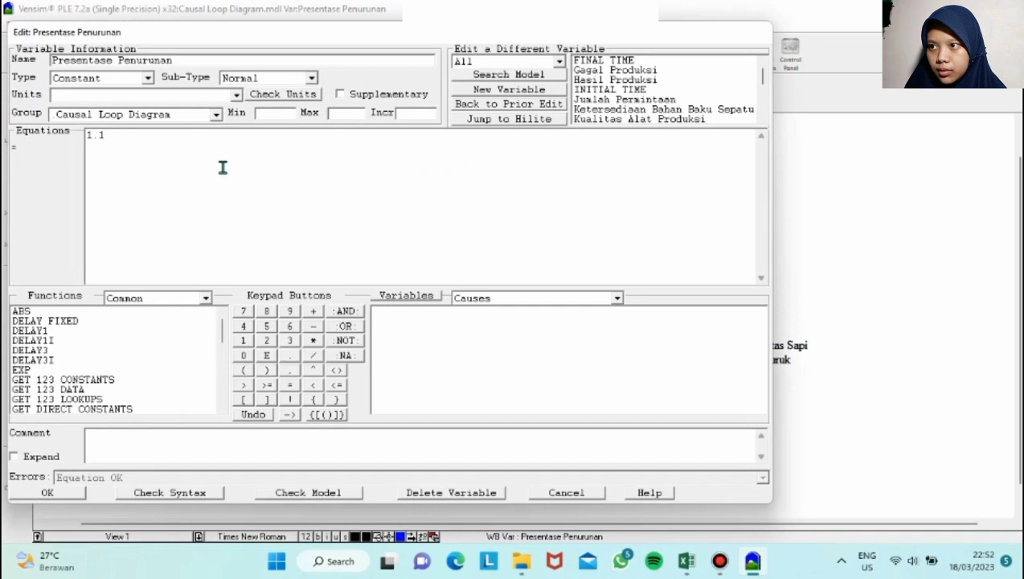
pyautogui.write('0.9')
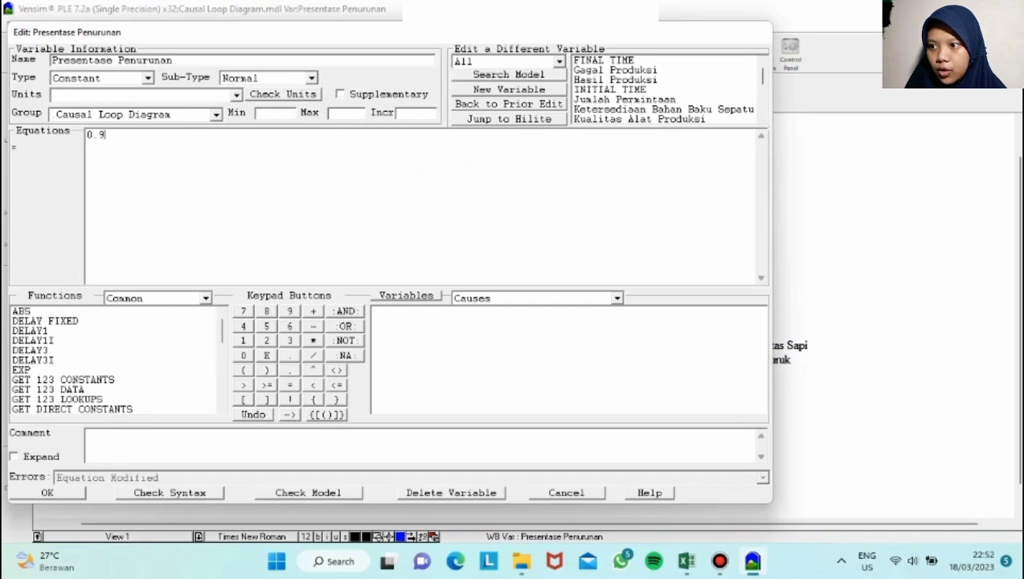
pyautogui.click(63, 492)
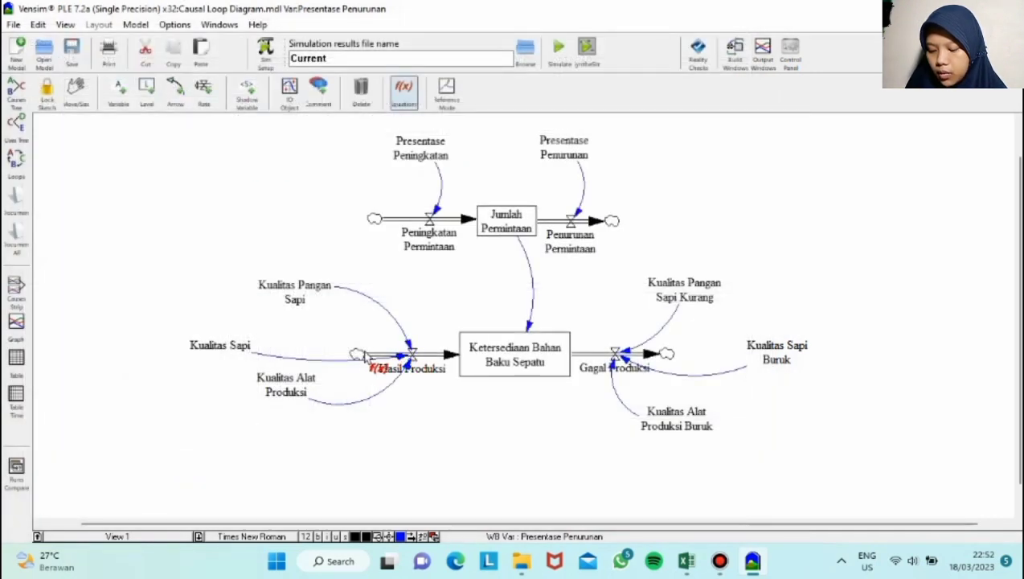
# - Set the equation of the Kualitas Alat Produksi variable to 4000*0.2
pyautogui.click(281, 384)
pyautogui.press('BackSpace')
pyautogui.press('BackSpace')
pyautogui.press('BackSpace')
pyautogui.press('BackSpace')
pyautogui.write('4000*0.2')
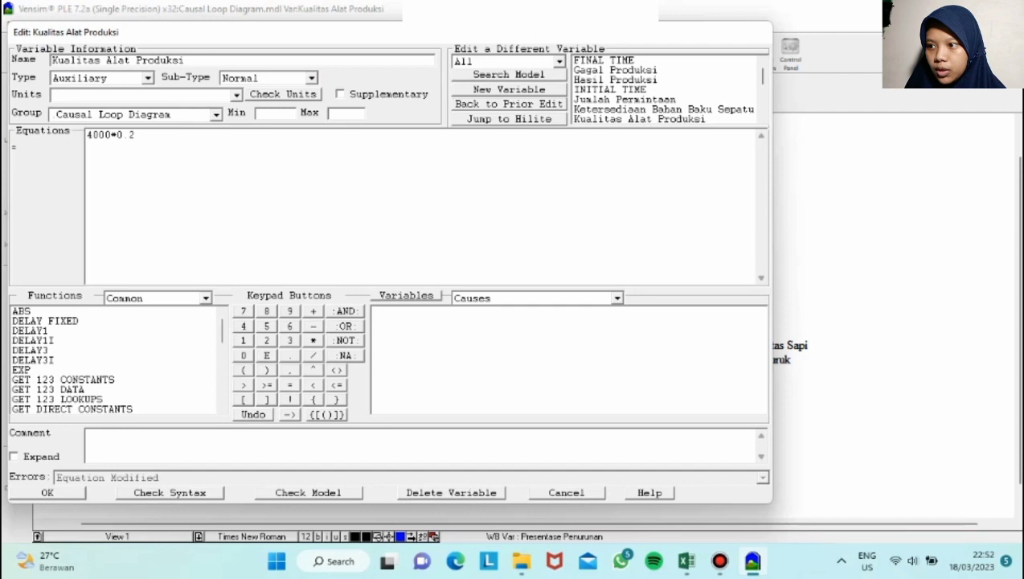
pyautogui.click(50, 491)
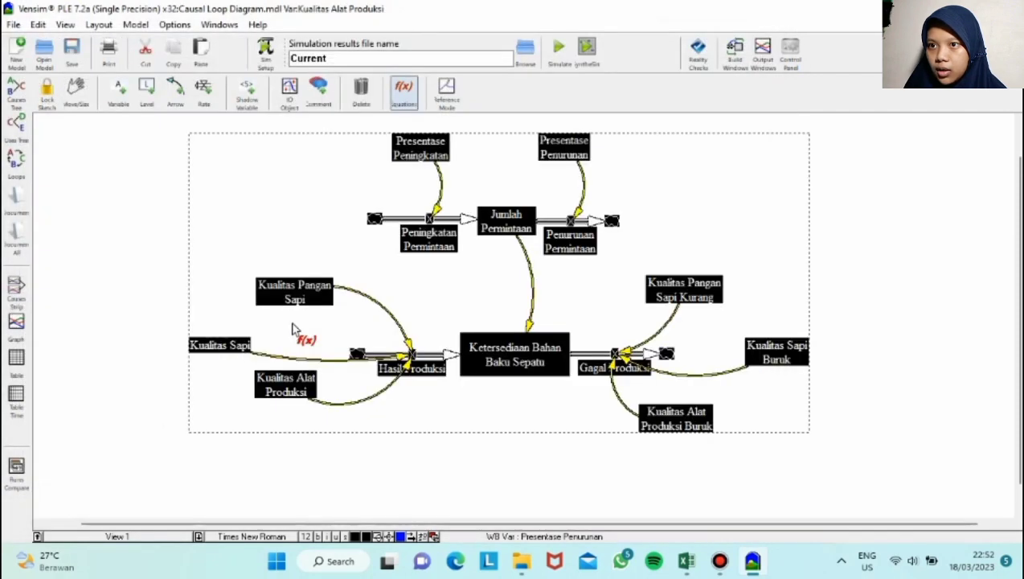
# - Simulate the revised model, overwriting the Current dataset, and graph all of its variables
pyautogui.click(567, 64)
pyautogui.click(495, 327)
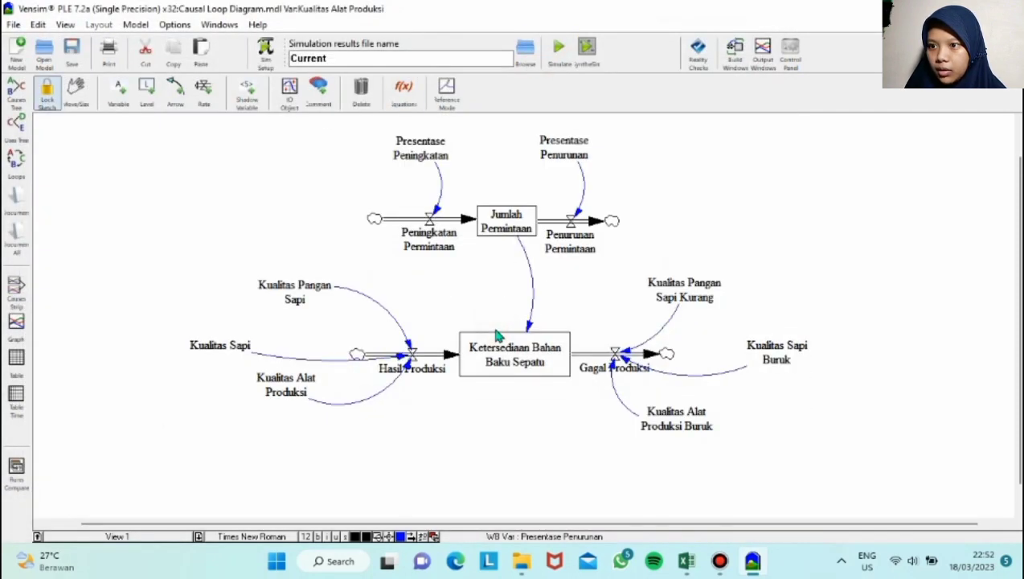
pyautogui.hotkey('ctrl', 'a')
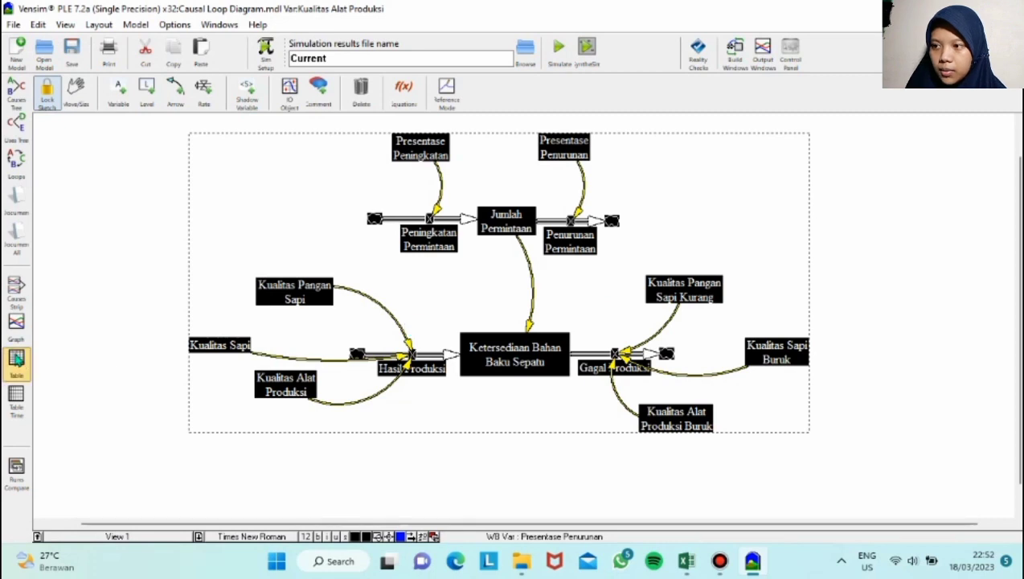
pyautogui.click(15, 331)
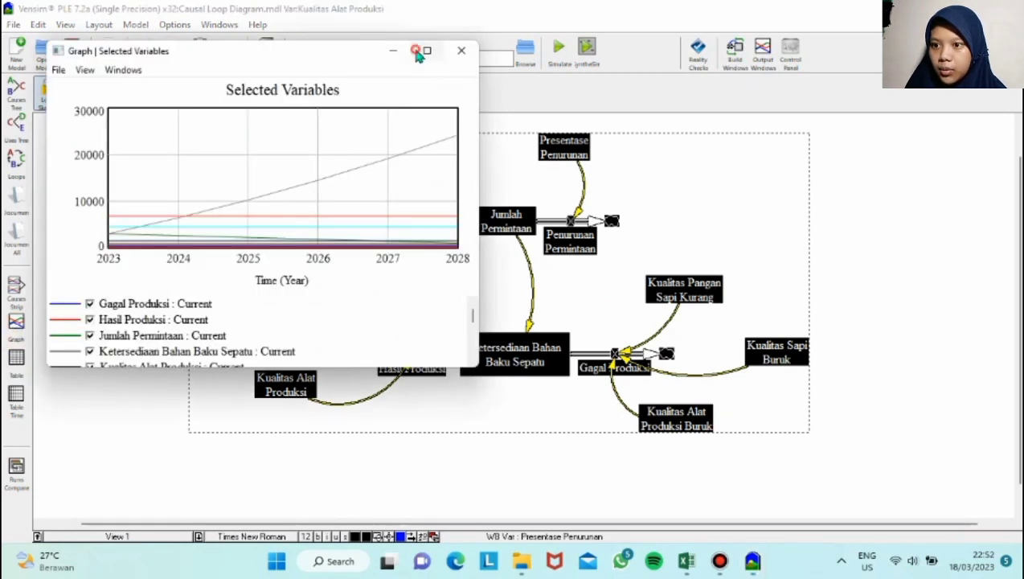
# - Examine the graph and the yearly table of all variables for the run with Presentase Penurunan at 0.9
pyautogui.click(416, 51)
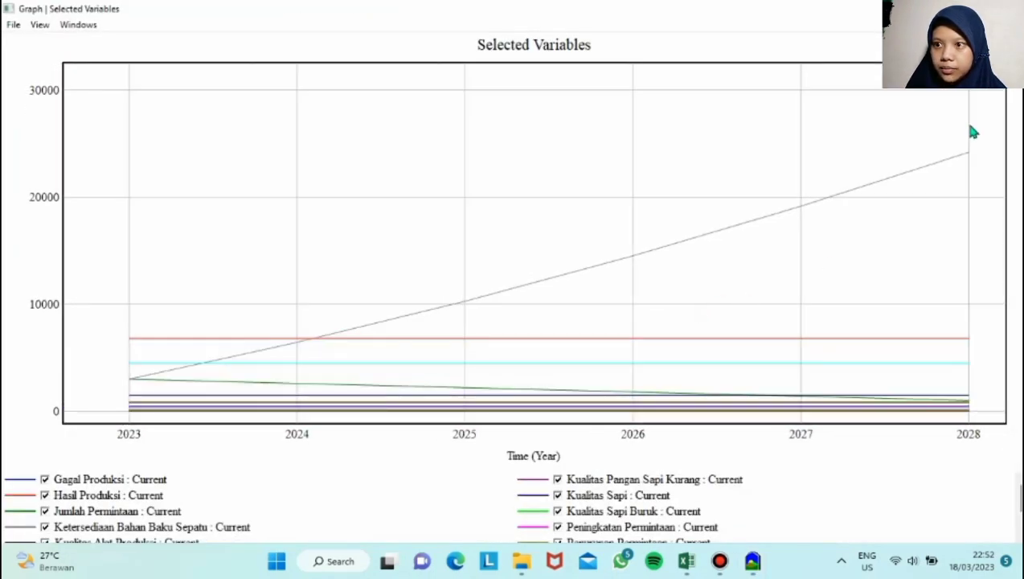
pyautogui.click(1014, 8)
pyautogui.click(16, 356)
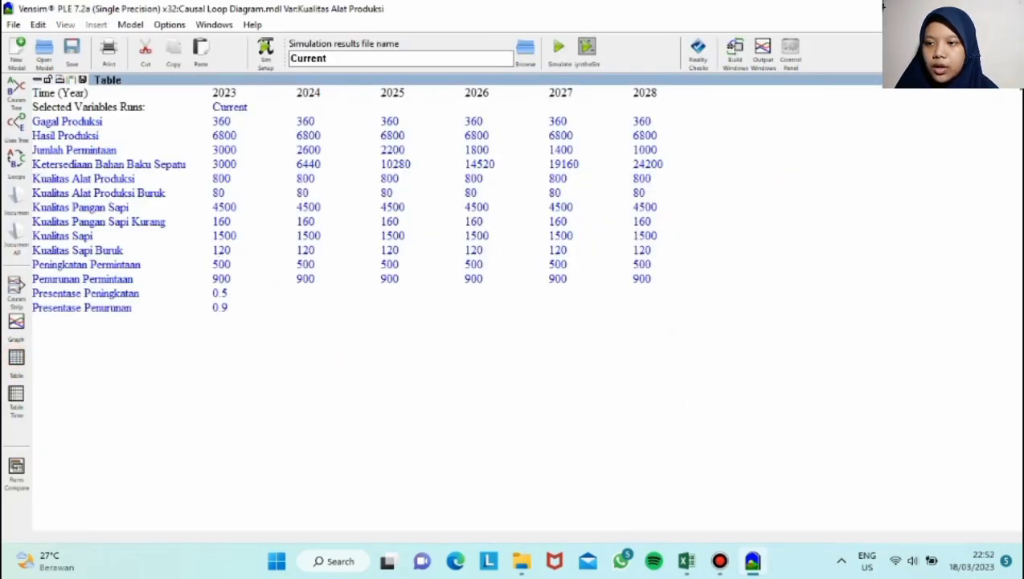
pyautogui.click(1014, 80)
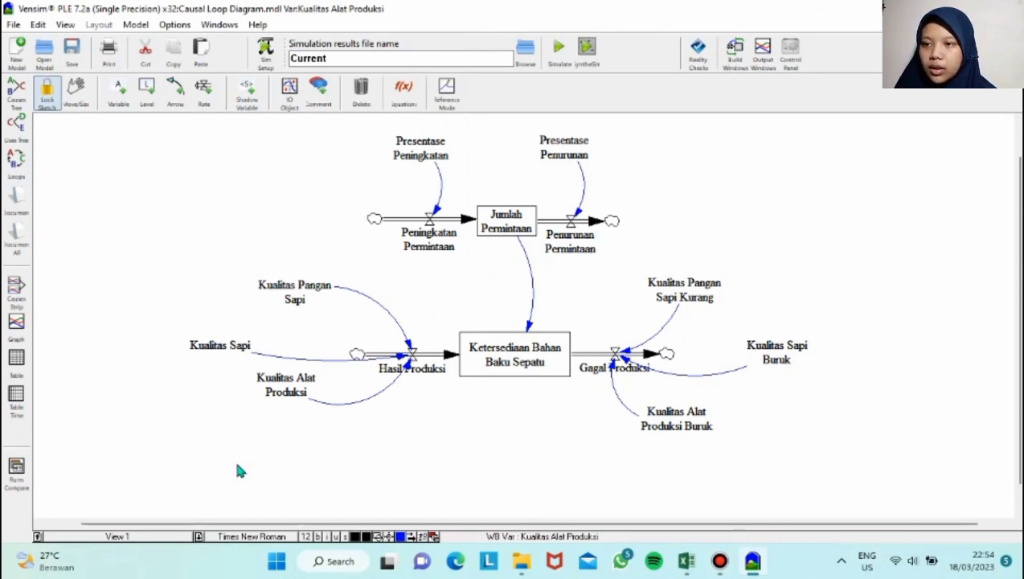
# - Remove the *1000 multiplier from the Peningkatan Permintaan equation so that it uses only Presentase Peningkatan
pyautogui.click(403, 91)
pyautogui.click(420, 148)
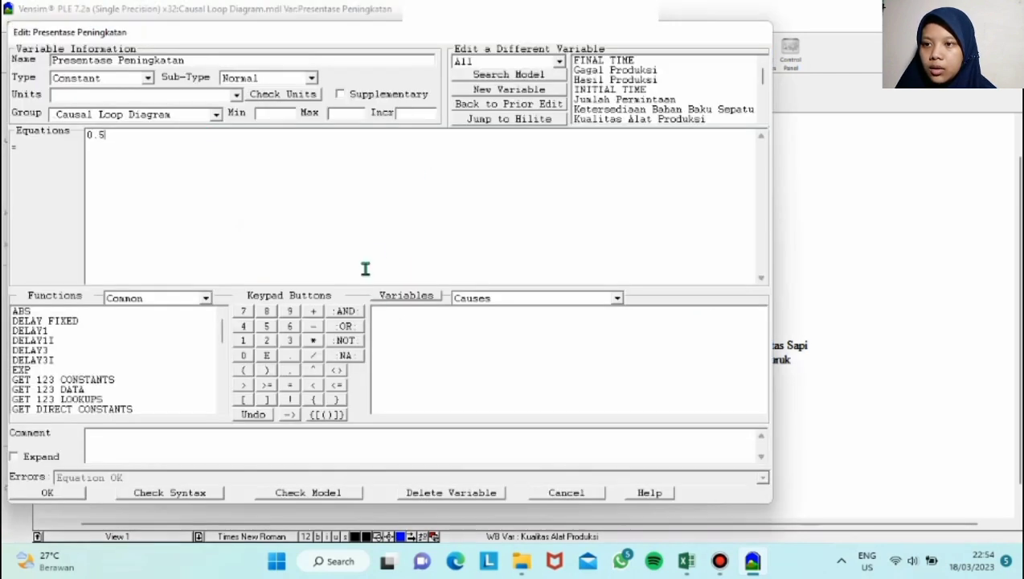
pyautogui.click(541, 496)
pyautogui.click(427, 250)
pyautogui.hotkey('shift', 'Left')
pyautogui.hotkey('shift', 'Left')
pyautogui.hotkey('shift', 'Left')
pyautogui.hotkey('shift', 'Left')
pyautogui.hotkey('shift', 'Left')
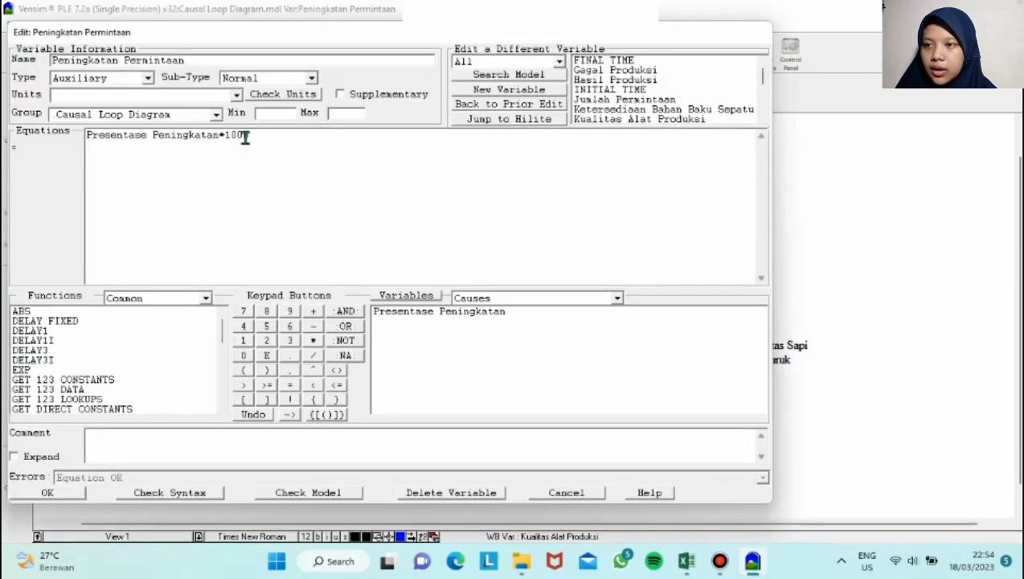
pyautogui.press('Delete')
pyautogui.click(48, 492)
# - Remove the multiplier from the Penurunan Permintaan equation and check the Jumlah Permintaan equation
pyautogui.click(585, 241)
pyautogui.hotkey('shift', 'Left')
pyautogui.hotkey('shift', 'Left')
pyautogui.hotkey('shift', 'Left')
pyautogui.hotkey('shift', 'Left')
pyautogui.hotkey('shift', 'Left')
pyautogui.press('Delete')
pyautogui.click(50, 491)
pyautogui.click(507, 224)
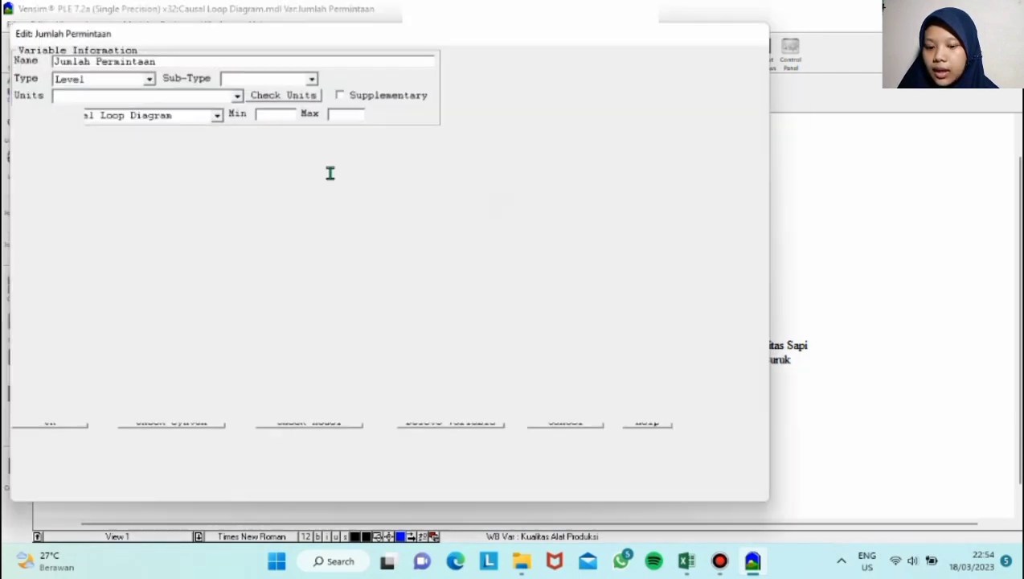
pyautogui.click(53, 492)
# - Reduce the equations of Kualitas Pangan Sapi and Kualitas Sapi to plain constants by removing their multipliers
pyautogui.click(310, 285)
pyautogui.click(108, 146)
pyautogui.click(48, 492)
pyautogui.click(223, 359)
pyautogui.click(107, 172)
pyautogui.click(50, 491)
# - Reduce the Kualitas Alat Produksi equation to 4000 and check the equations of Hasil Produksi and Ketersediaan Bahan Baku Sepatu
pyautogui.click(285, 384)
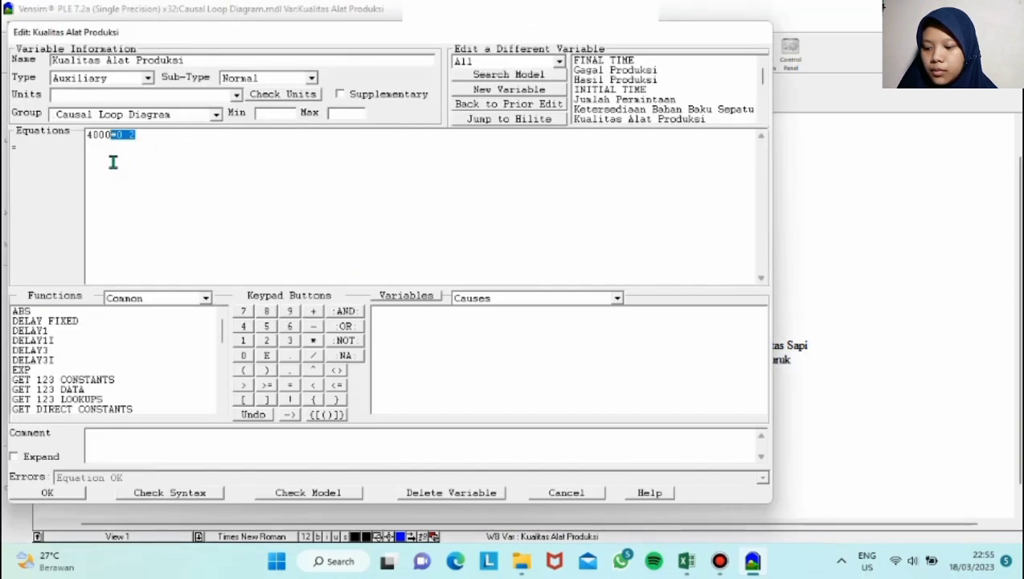
pyautogui.click(112, 160)
pyautogui.click(46, 492)
pyautogui.click(434, 376)
pyautogui.click(49, 491)
pyautogui.click(496, 359)
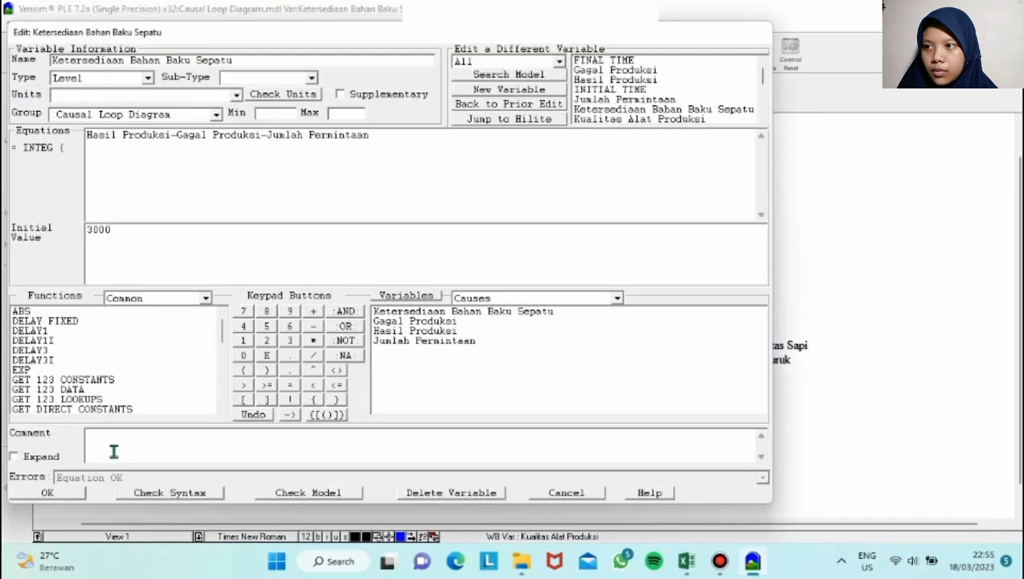
pyautogui.click(48, 492)
# - Remove the multipliers from the equations of Kualitas Pangan Sapi Kurang and Kualitas Sapi Buruk
pyautogui.click(674, 288)
pyautogui.moveTo(137, 136); pyautogui.dragTo(104, 181)
pyautogui.press('Delete')
pyautogui.click(47, 492)
pyautogui.click(783, 353)
pyautogui.press('Delete')
pyautogui.click(47, 492)
# - Remove the multiplier from the Kualitas Alat Produksi Buruk equation and check the Gagal Produksi equation
pyautogui.click(677, 418)
pyautogui.moveTo(130, 135); pyautogui.dragTo(102, 169)
pyautogui.press('Delete')
pyautogui.click(47, 492)
pyautogui.click(603, 380)
pyautogui.click(47, 492)
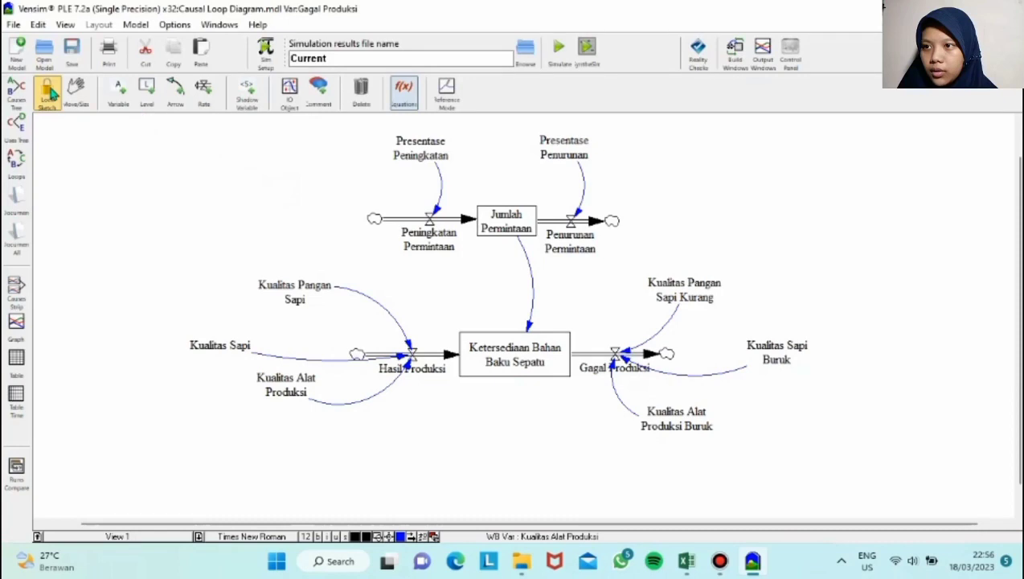
# - Add a new empty sketch view, View 2, to the model
pyautogui.click(76, 93)
pyautogui.click(127, 537)
pyautogui.click(106, 526)
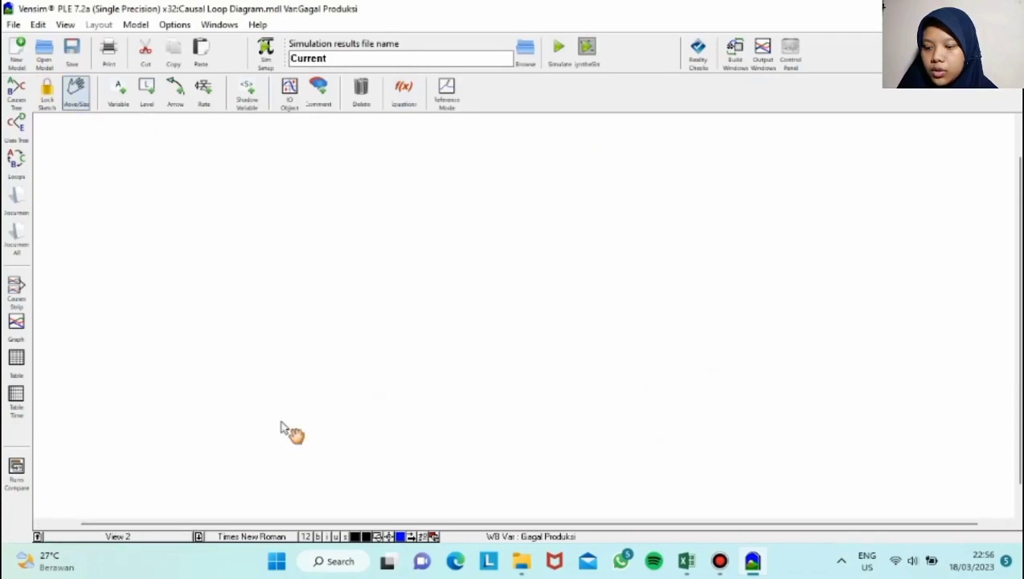
# - Place an Output Workbench Tool object in View 2 that shows the Graph of the level Jumlah Permintaan
pyautogui.click(291, 100)
pyautogui.click(173, 230)
pyautogui.click(92, 77)
pyautogui.click(79, 122)
pyautogui.click(86, 86)
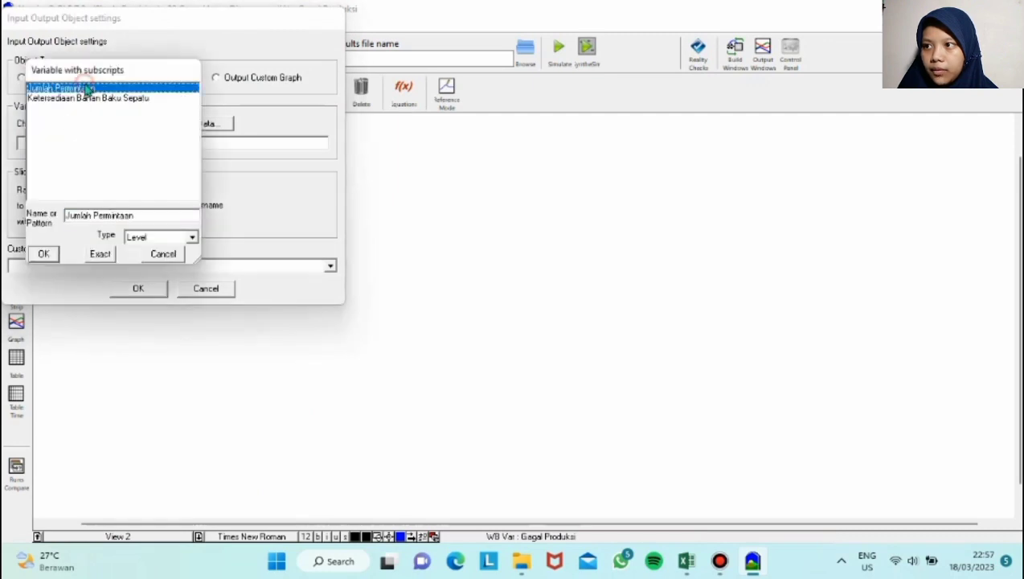
pyautogui.click(96, 253)
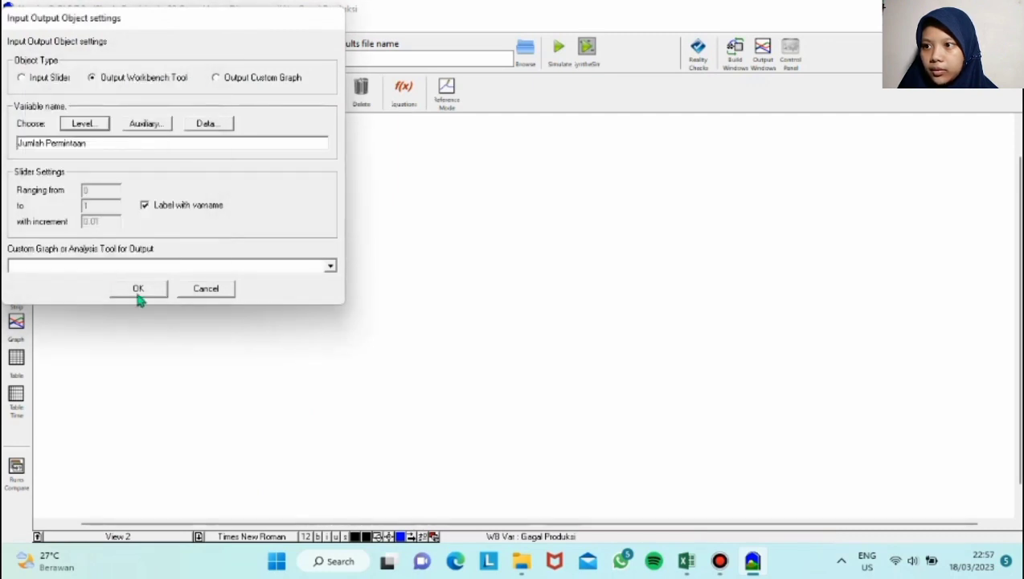
pyautogui.click(247, 265)
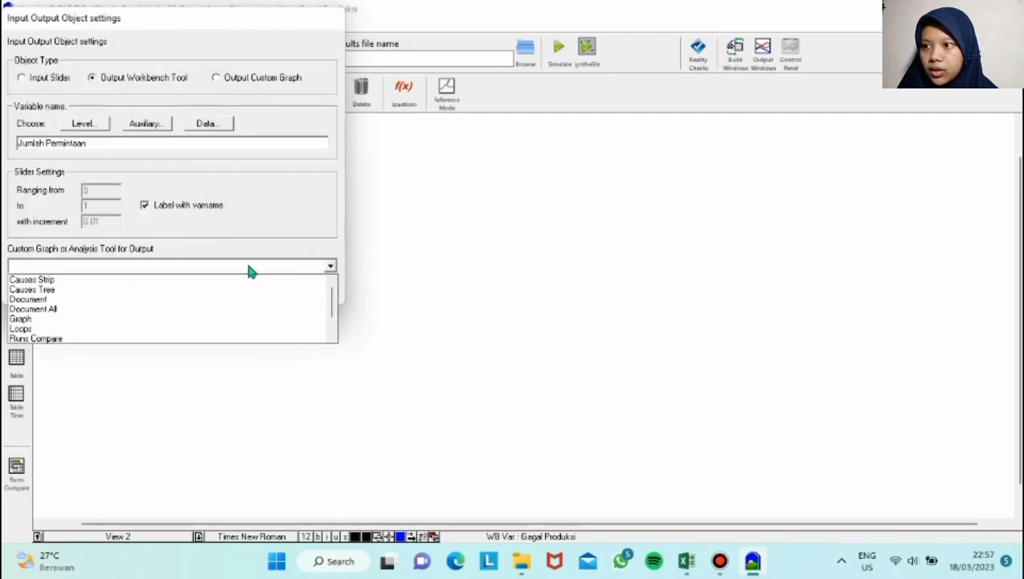
pyautogui.click(68, 319)
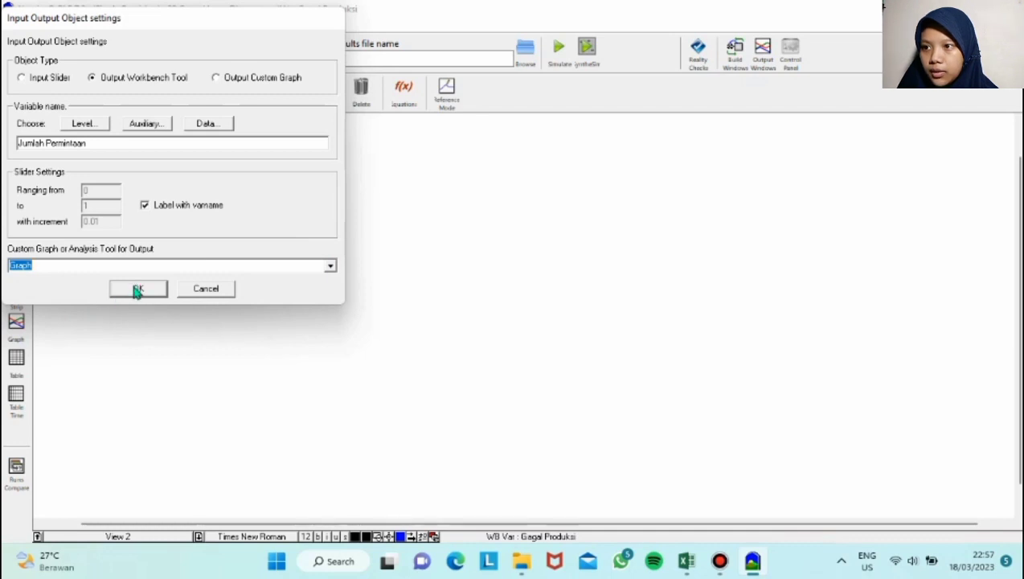
pyautogui.click(137, 289)
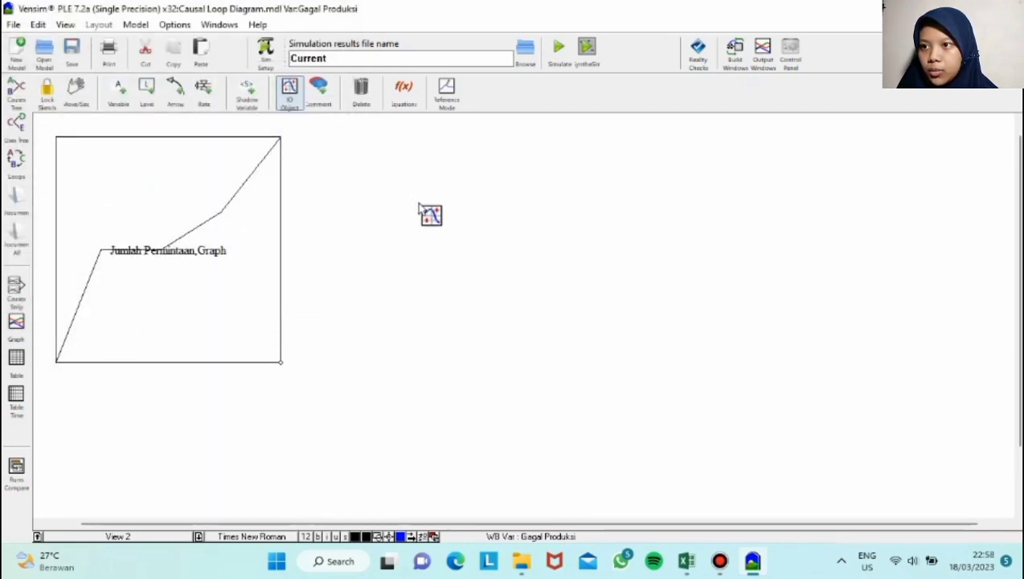
# - Place a Graph output object for the level Ketersediaan Bahan Baku Sepatu beside the Jumlah Permintaan graph
pyautogui.click(419, 206)
pyautogui.click(277, 66)
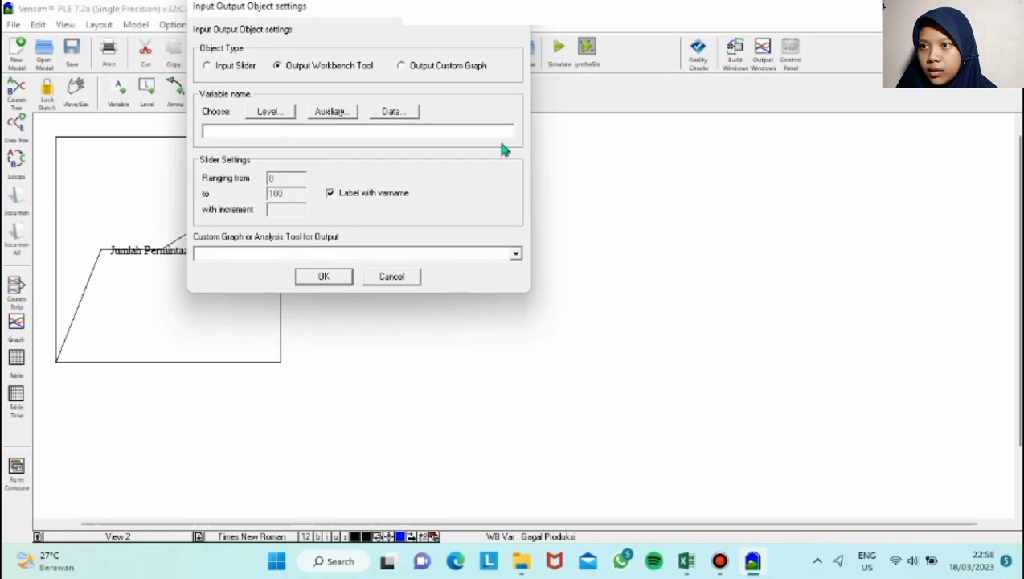
pyautogui.click(269, 112)
pyautogui.doubleClick(128, 105)
pyautogui.click(321, 253)
pyautogui.click(322, 311)
pyautogui.click(328, 279)
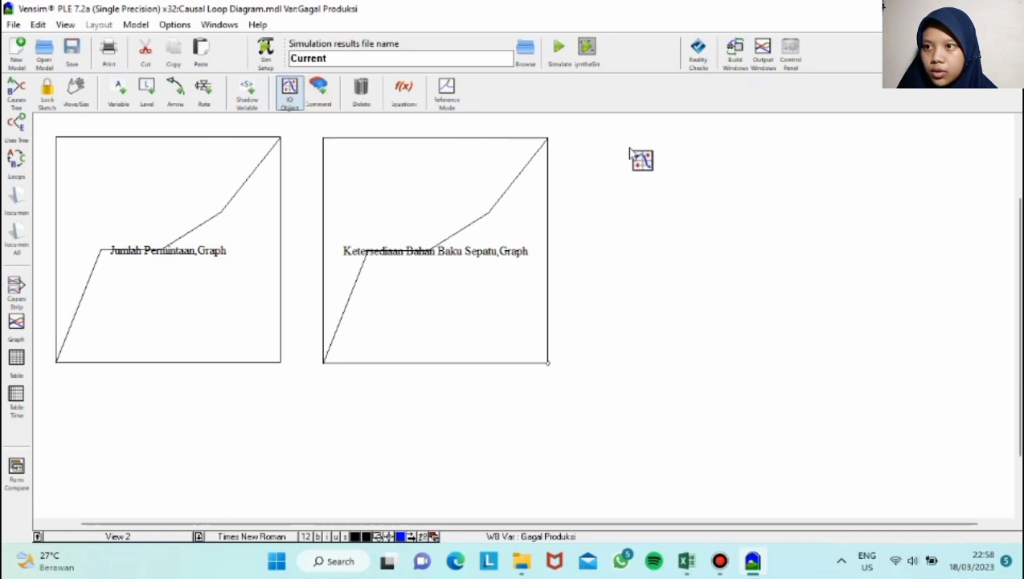
# - Place a Graph output object for the auxiliary Gagal Produksi beside the Ketersediaan Bahan Baku Sepatu graph
pyautogui.click(630, 151)
pyautogui.click(546, 65)
pyautogui.click(600, 112)
pyautogui.click(95, 88)
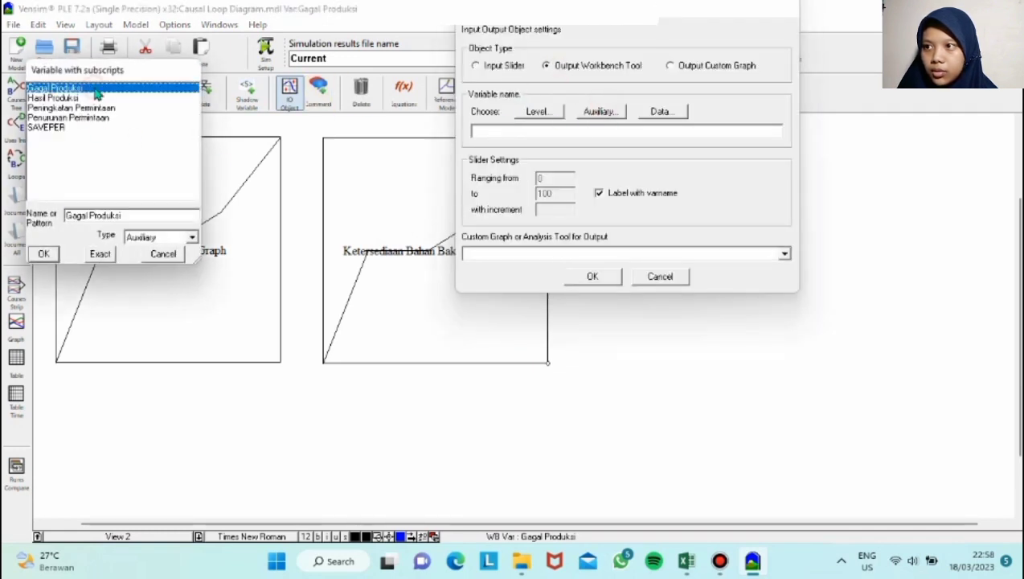
pyautogui.click(99, 254)
pyautogui.click(784, 253)
pyautogui.click(596, 274)
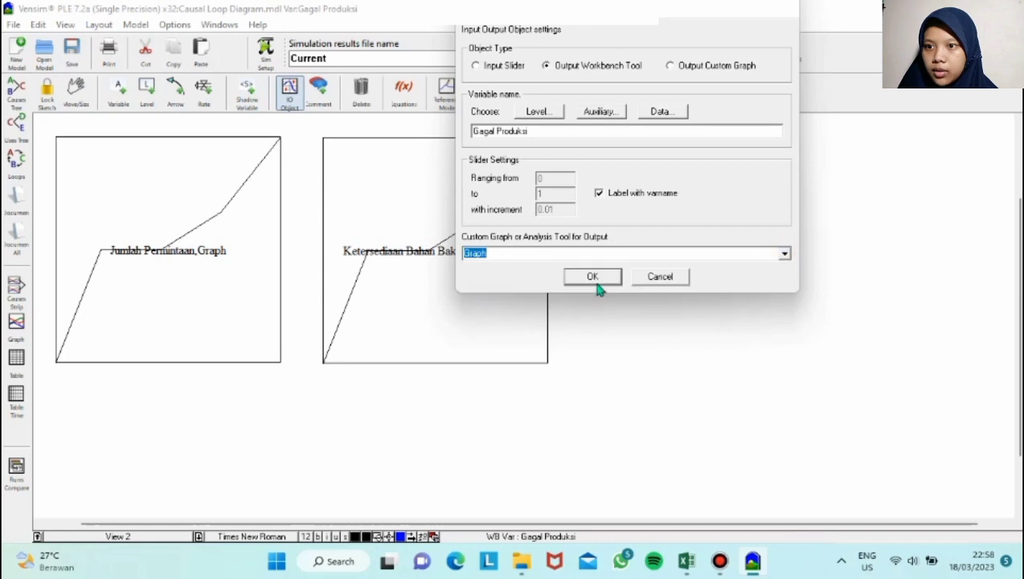
pyautogui.click(594, 277)
# - Place a Graph output object for the auxiliary Hasil Produksi beside the Gagal Produksi graph
pyautogui.click(898, 212)
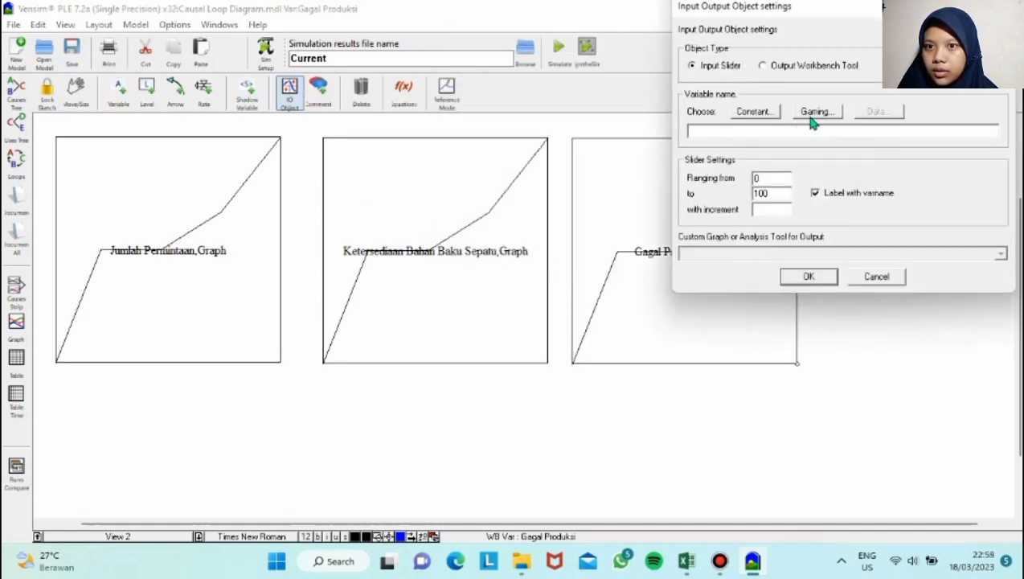
pyautogui.click(817, 111)
pyautogui.click(98, 101)
pyautogui.click(100, 256)
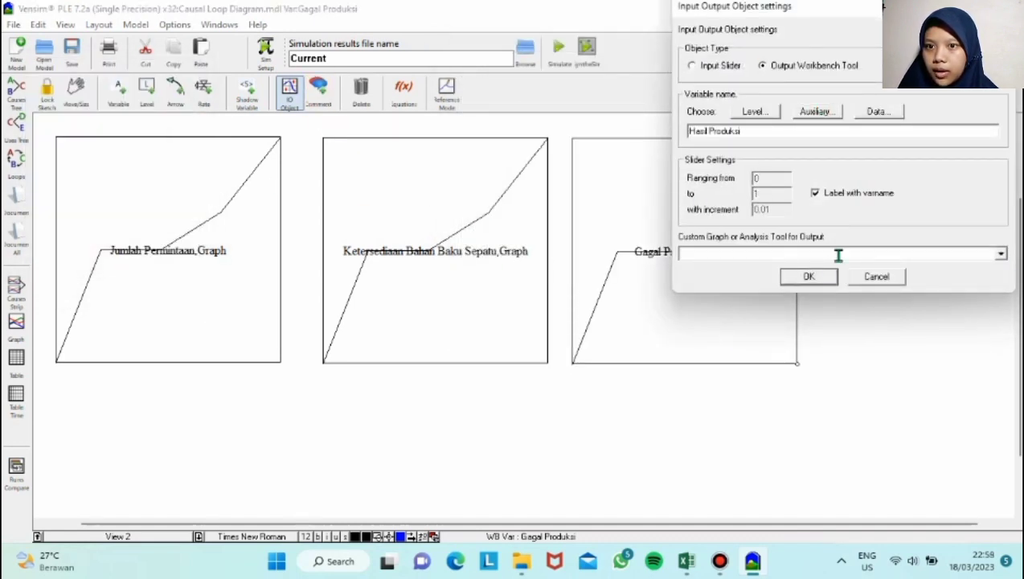
pyautogui.click(1000, 253)
pyautogui.click(716, 309)
pyautogui.click(825, 278)
pyautogui.moveTo(824, 226); pyautogui.dragTo(907, 318)
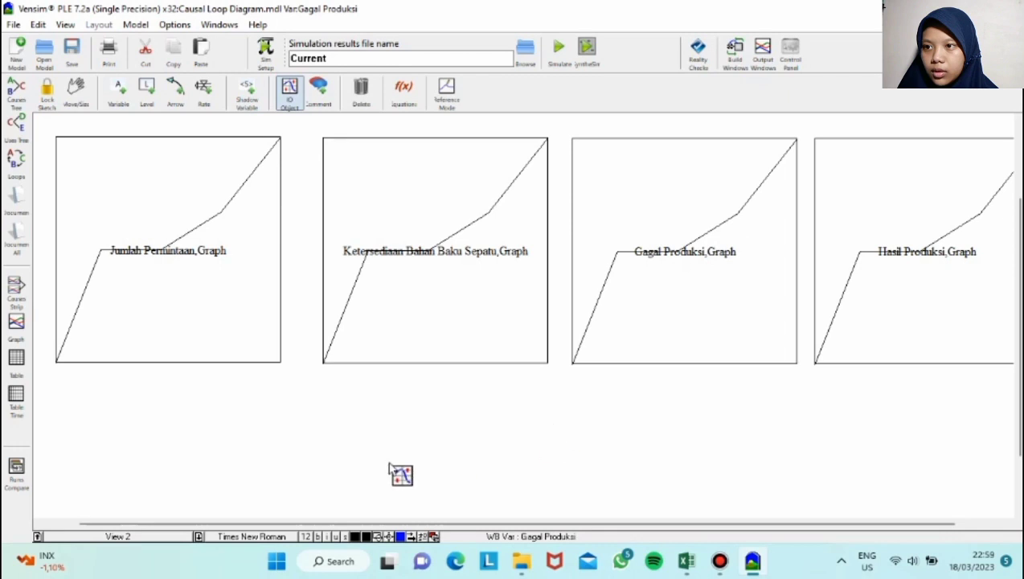
# - Place an Input Slider for the constant Presentase Peningkatan below the Jumlah Permintaan graph, ranging from 0 to 100 with increment 1
pyautogui.click(147, 408)
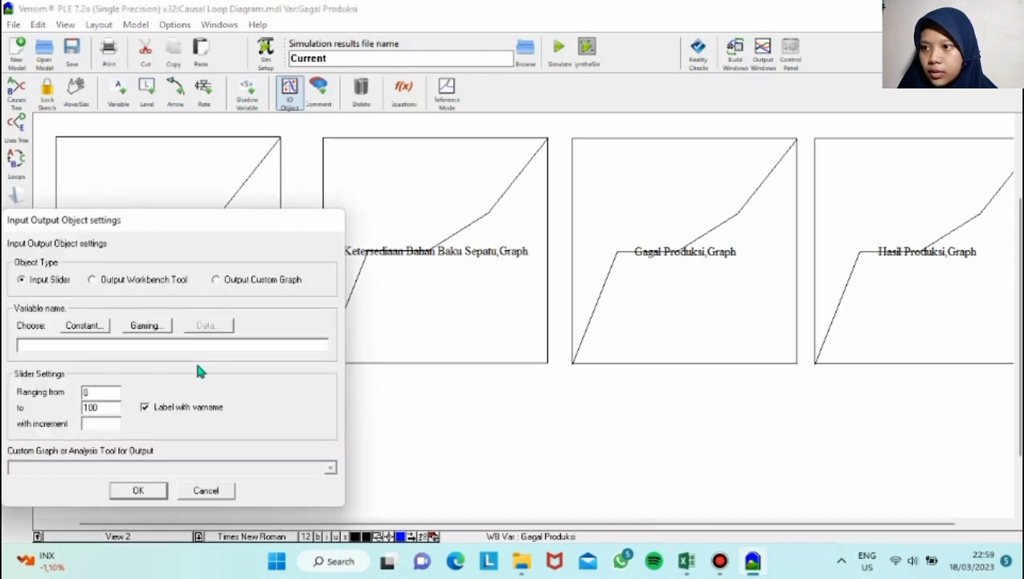
pyautogui.click(97, 327)
pyautogui.doubleClick(72, 166)
pyautogui.doubleClick(102, 391)
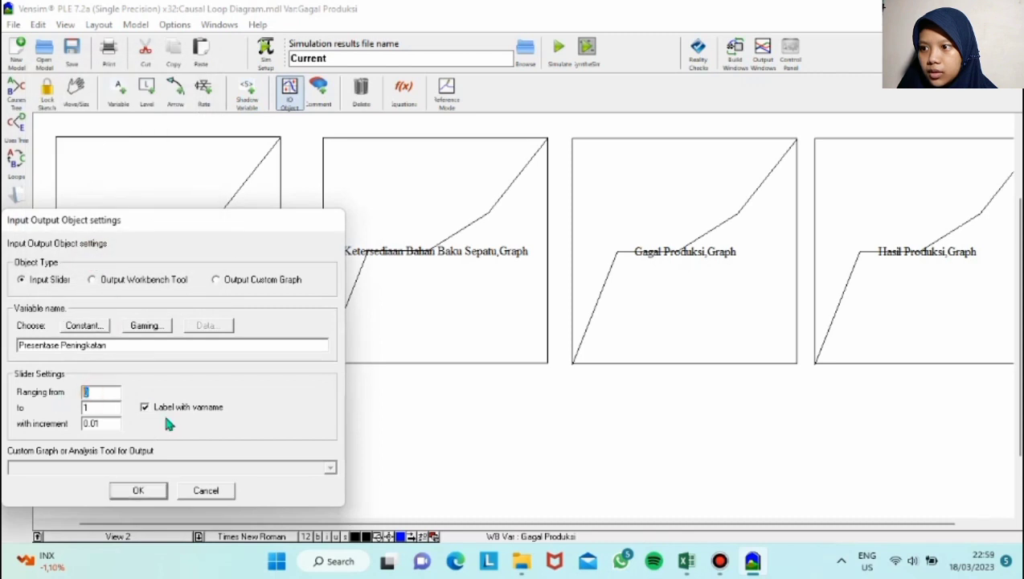
pyautogui.doubleClick(111, 408)
pyautogui.write('100')
pyautogui.press('Tab')
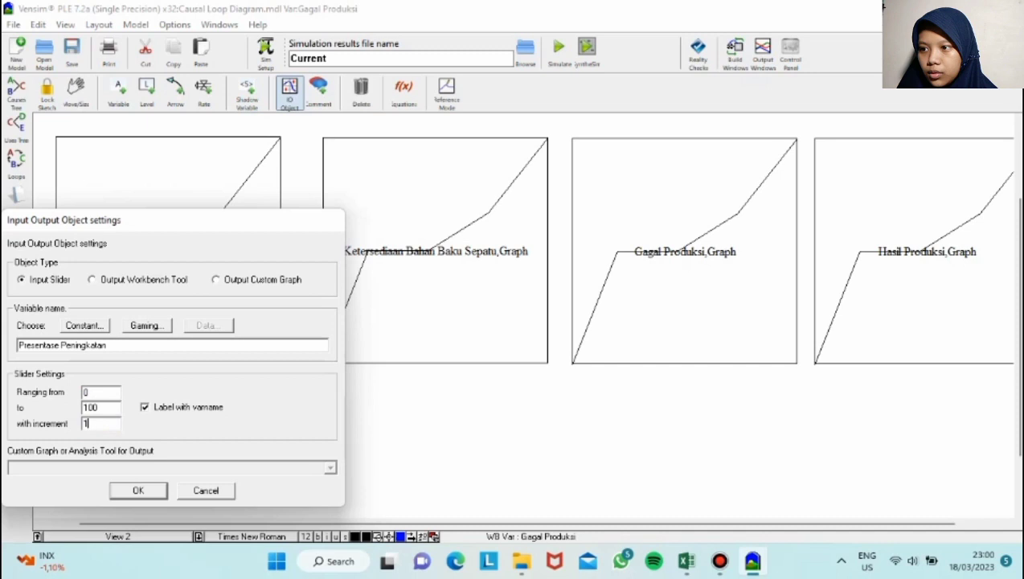
pyautogui.click(188, 490)
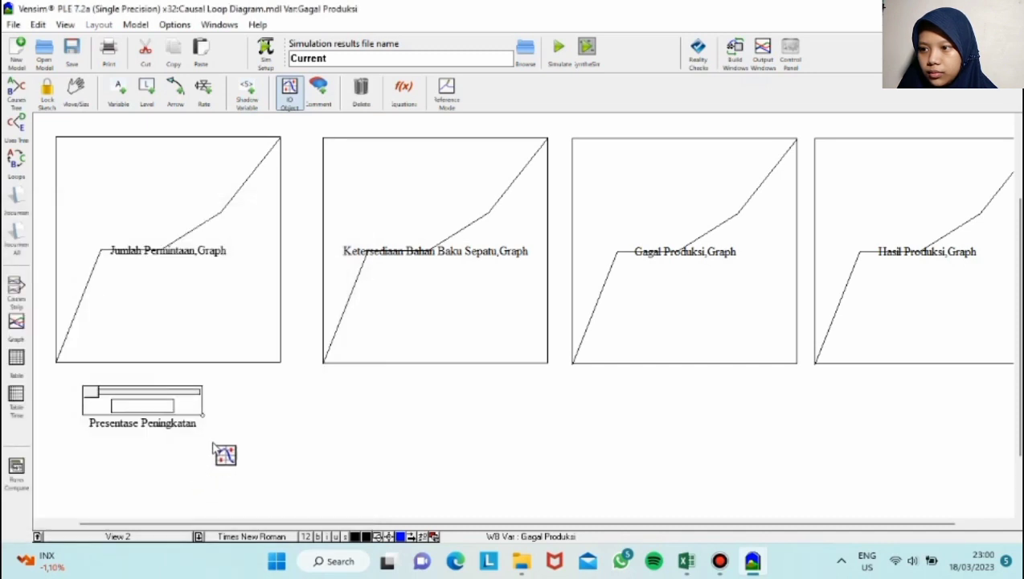
# - Place an Input Slider for the constant Presentase Penurunan below the Presentase Peningkatan slider
pyautogui.click(124, 450)
pyautogui.click(83, 362)
pyautogui.doubleClick(80, 171)
pyautogui.write('1')
pyautogui.moveTo(99, 459); pyautogui.dragTo(161, 456)
pyautogui.click(132, 527)
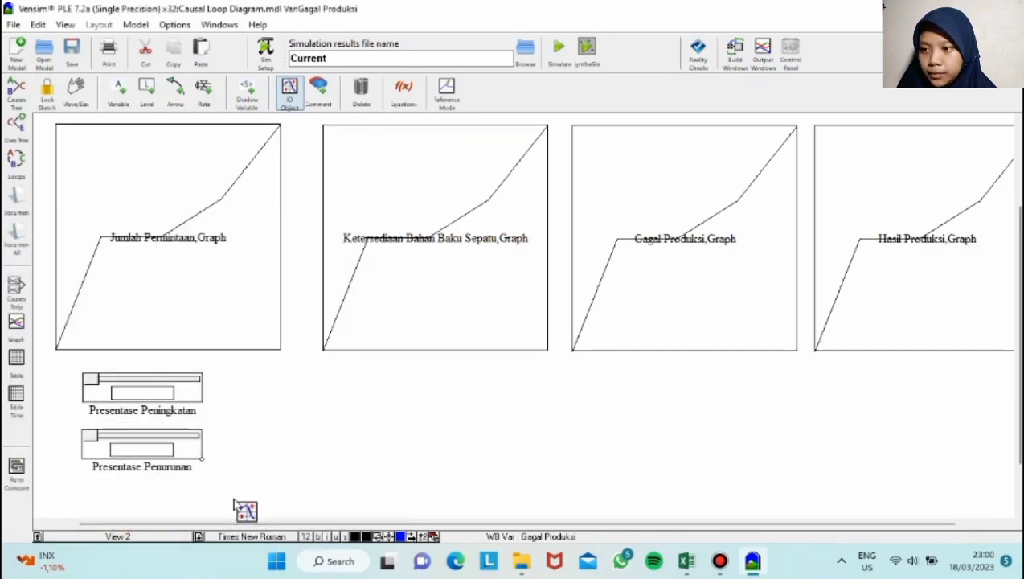
# - Check the range and increment settings of the Presentase Peningkatan and Presentase Penurunan sliders
pyautogui.click(152, 388)
pyautogui.click(139, 477)
pyautogui.click(120, 439)
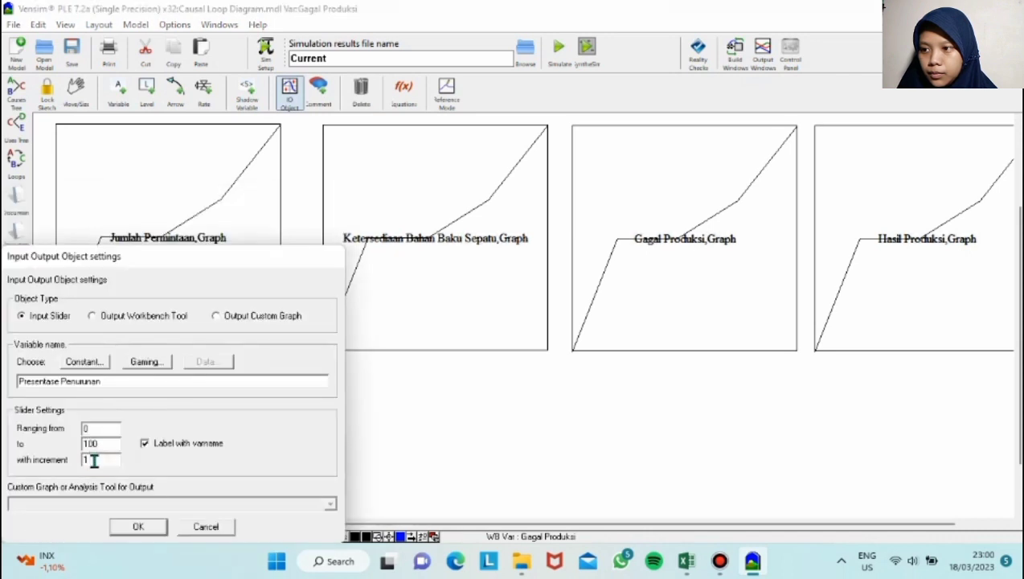
pyautogui.click(134, 525)
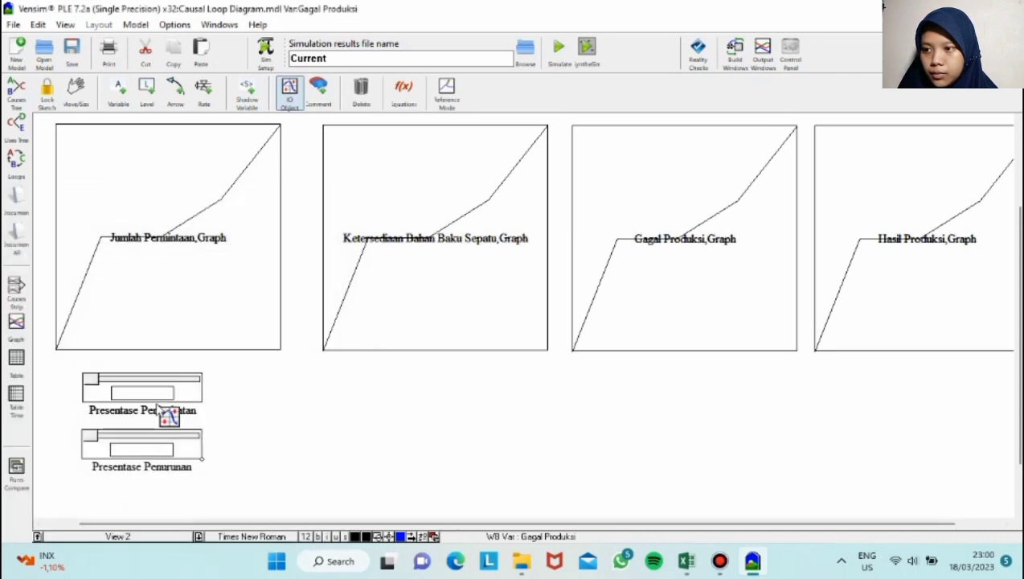
# - Place an Input Slider for Kualitas Alat Produksi beside the Presentase Peningkatan slider, ranging from 0 to 3000 with increment 100
pyautogui.click(293, 382)
pyautogui.click(97, 109)
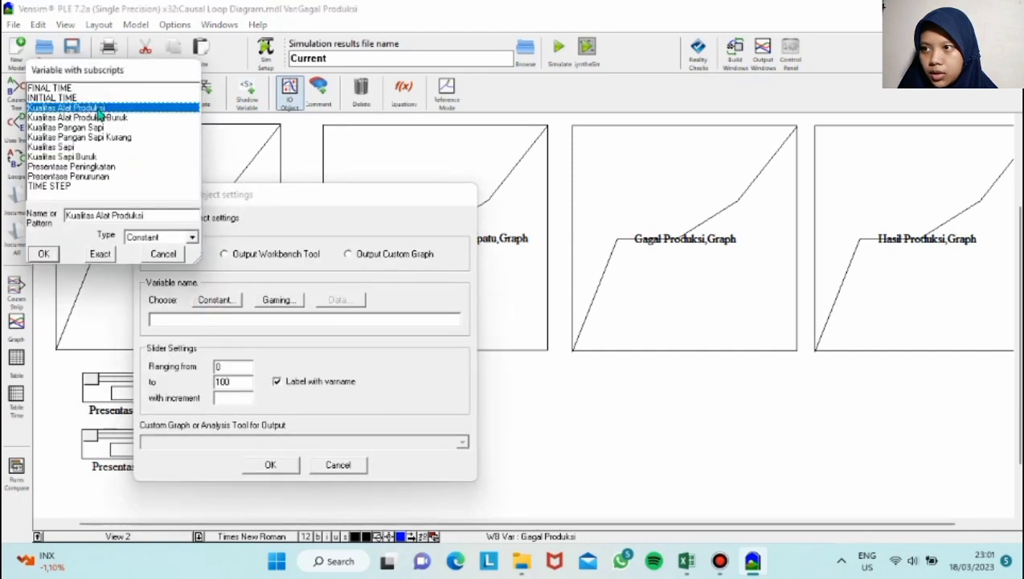
pyautogui.click(101, 254)
pyautogui.click(229, 393)
pyautogui.write('0.01')
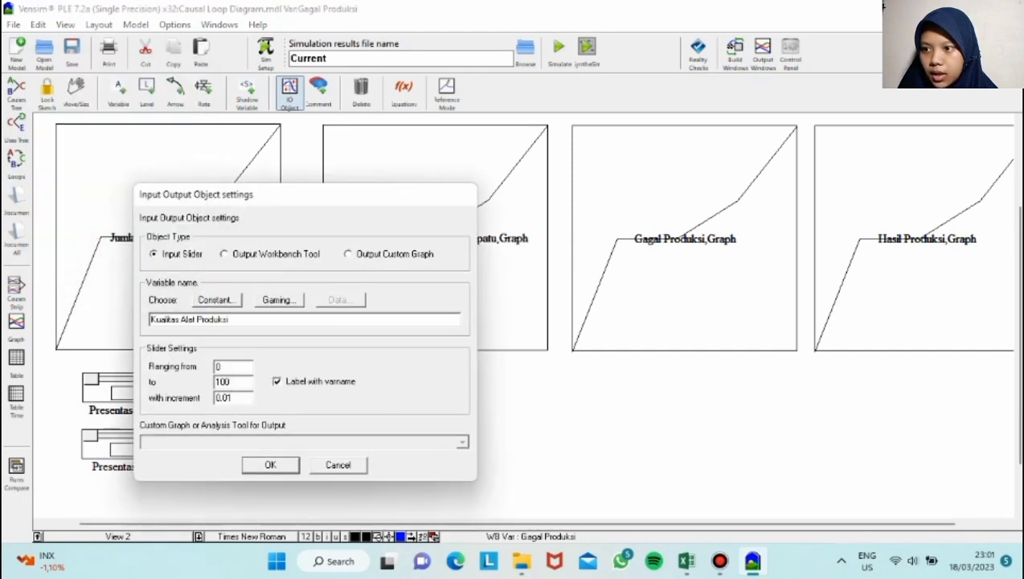
pyautogui.write('3000')
pyautogui.moveTo(237, 401); pyautogui.dragTo(191, 402)
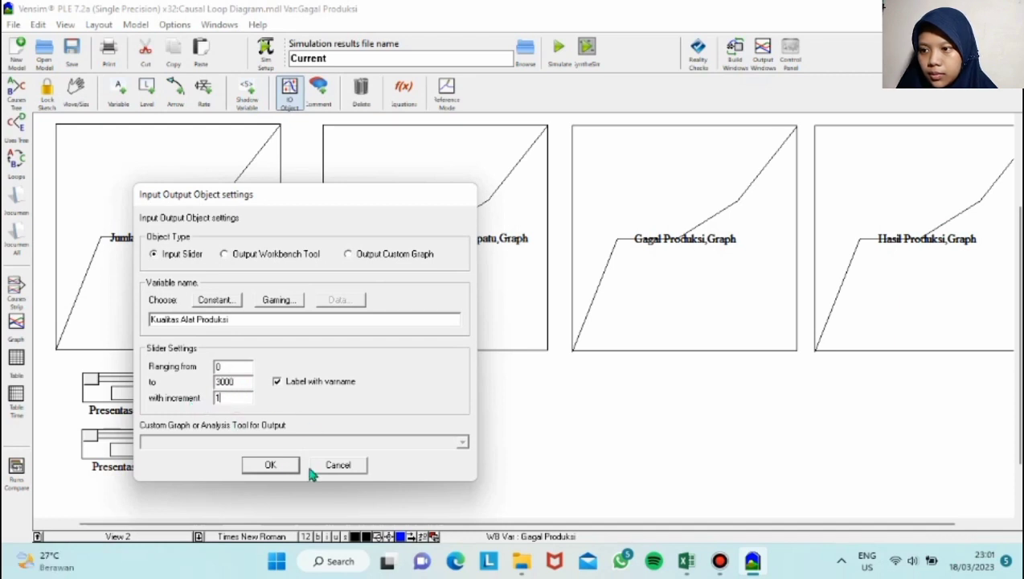
pyautogui.click(273, 465)
pyautogui.click(329, 400)
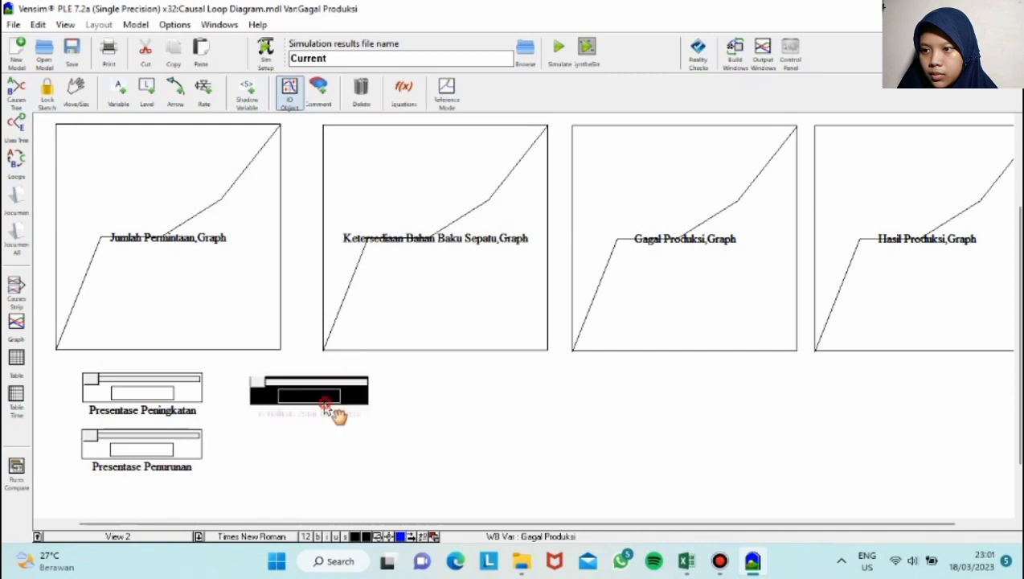
pyautogui.doubleClick(298, 393)
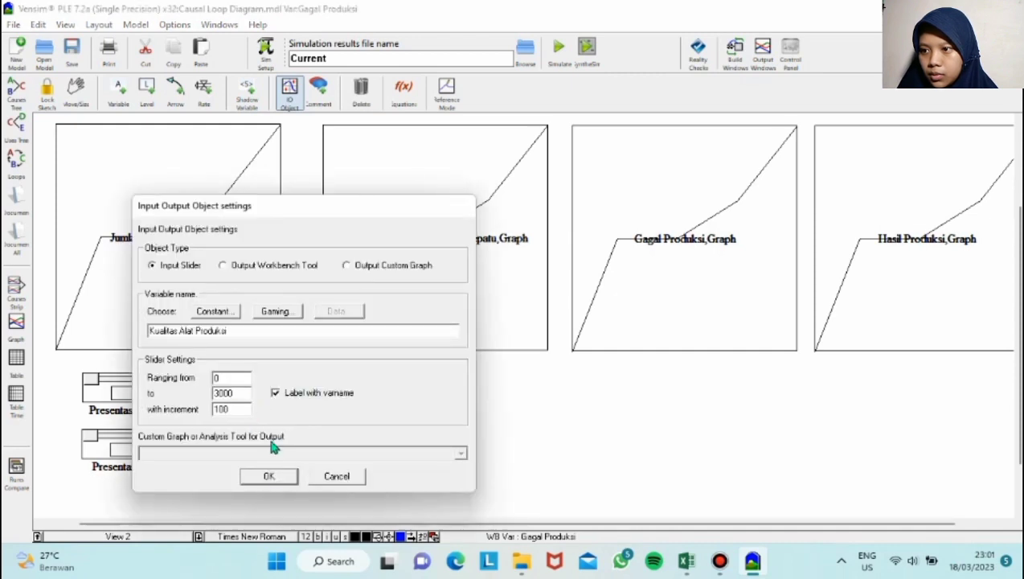
pyautogui.click(270, 475)
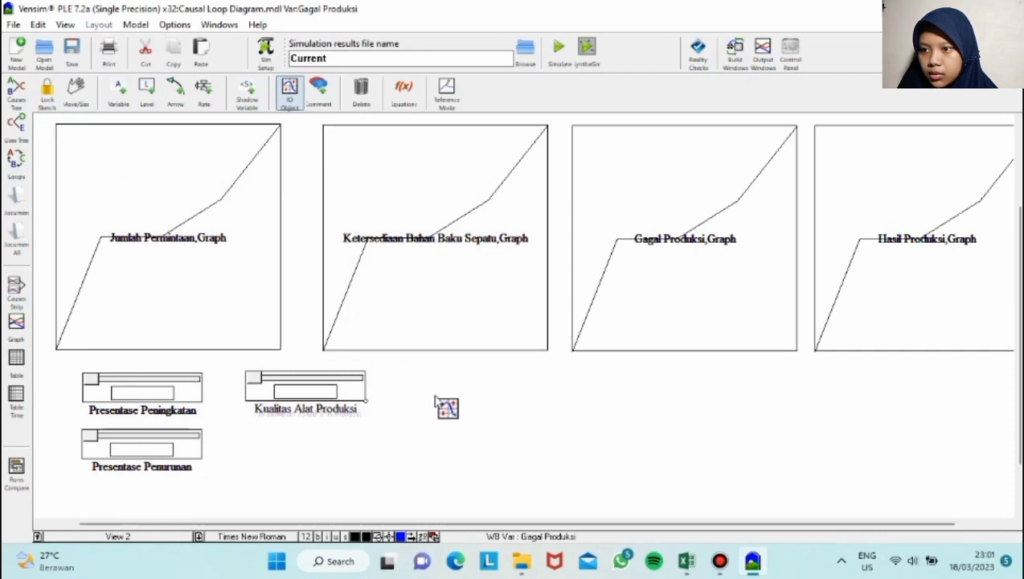
# - Place an Input Slider for Kualitas Pangan Sapi beside the Kualitas Alat Produksi slider, ranging from 0 to 3000 with increment 10
pyautogui.click(446, 403)
pyautogui.click(362, 303)
pyautogui.click(100, 128)
pyautogui.click(101, 256)
pyautogui.click(385, 385)
pyautogui.press('BackSpace')
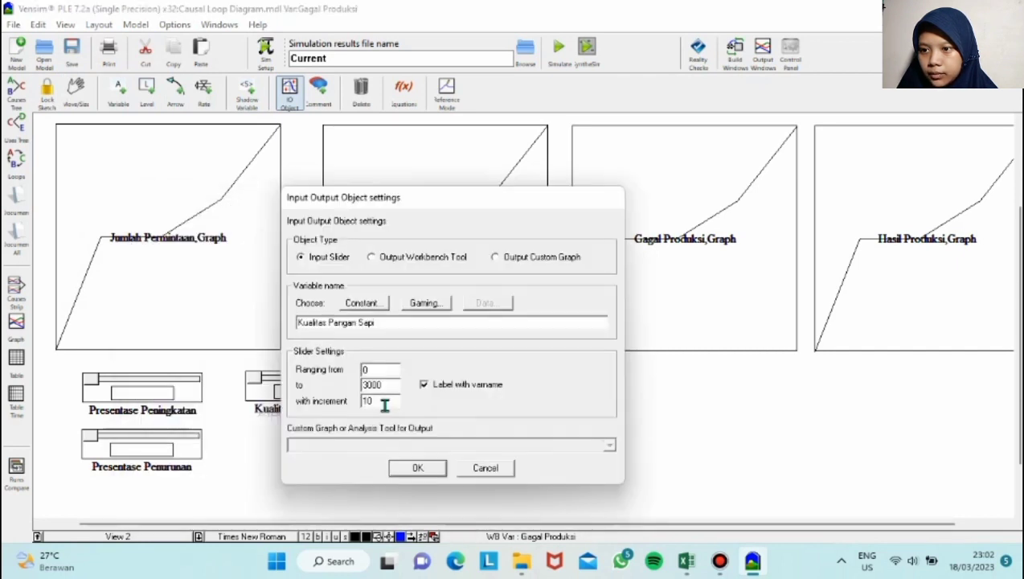
pyautogui.click(416, 468)
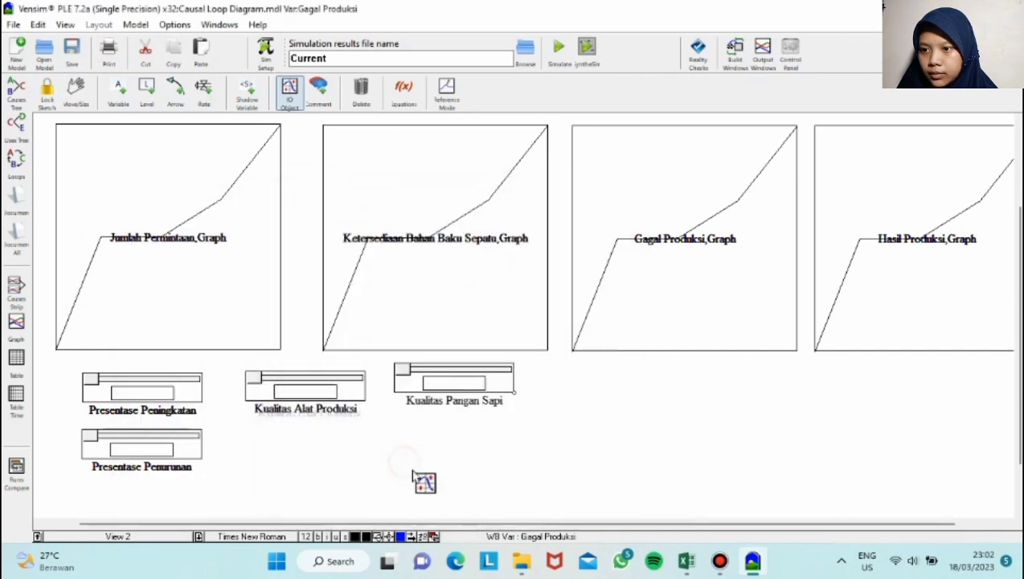
# - Move the Kualitas Pangan Sapi and Kualitas Alat Produksi sliders to line up with the Presentase Peningkatan slider
pyautogui.moveTo(469, 388); pyautogui.dragTo(506, 411)
pyautogui.moveTo(343, 382); pyautogui.dragTo(348, 393)
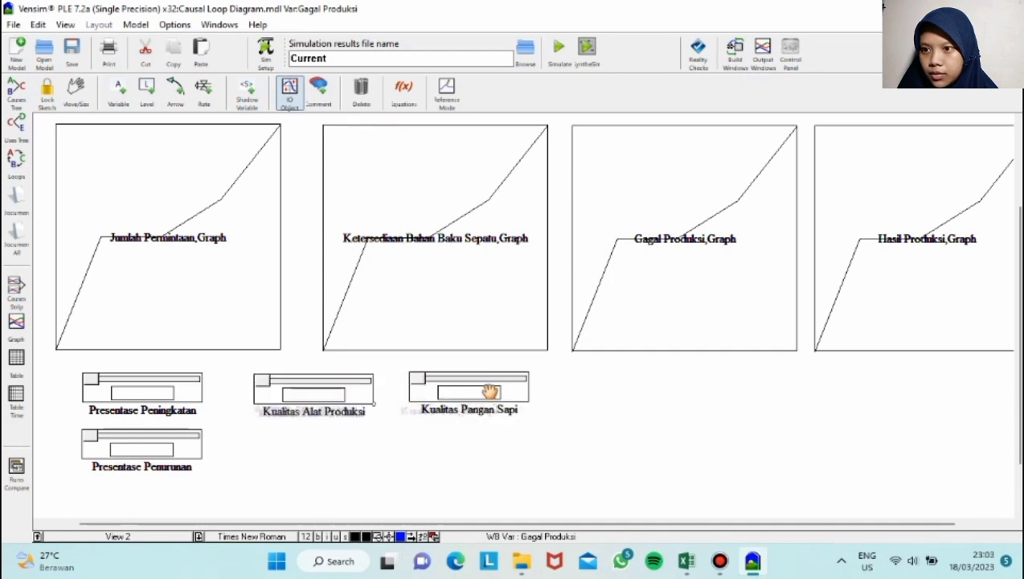
pyautogui.doubleClick(489, 392)
# - Add an Input Slider to View 2 for the constant Kualitas Sapi
pyautogui.click(529, 316)
pyautogui.doubleClick(80, 149)
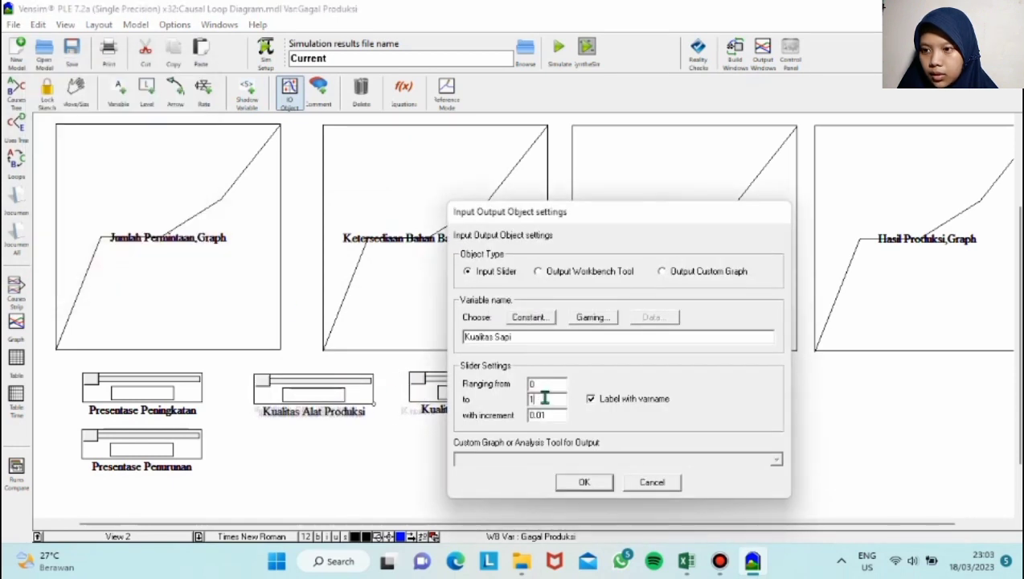